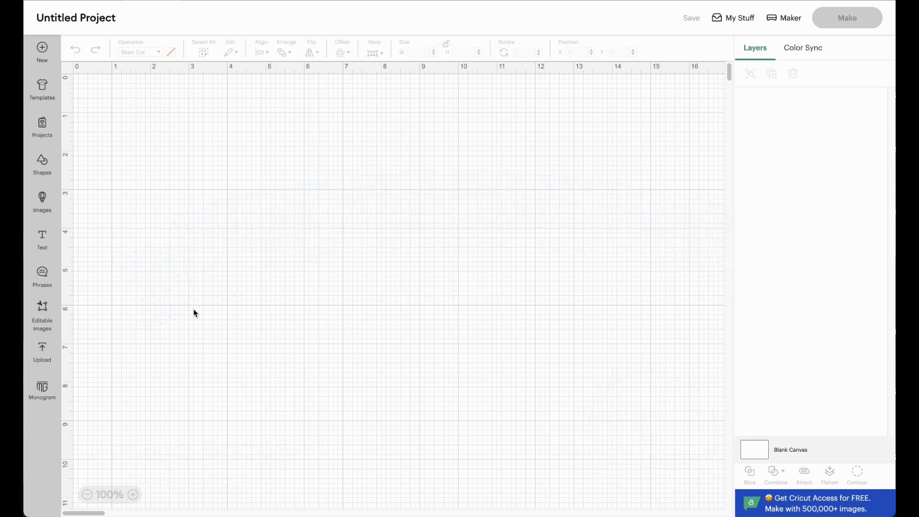
{"action": "left_click", "coordinate": [43, 351]}
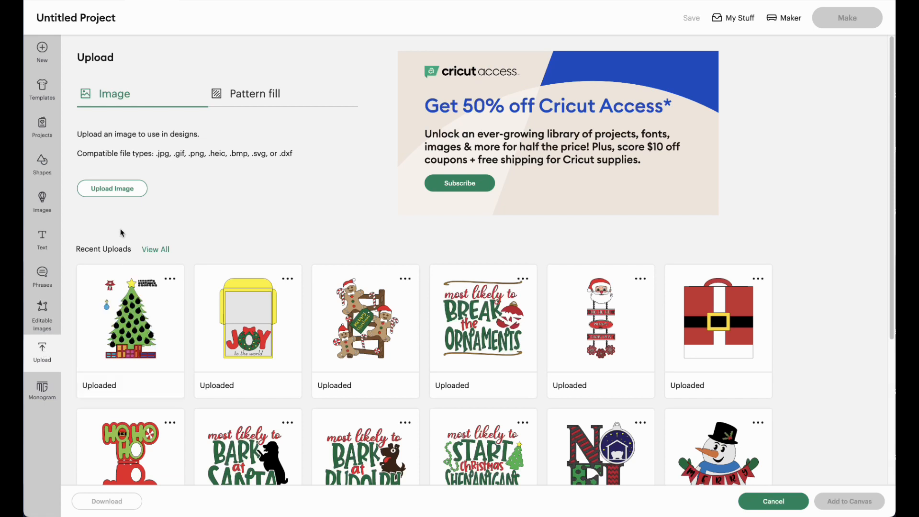
{"action": "left_click", "coordinate": [120, 190]}
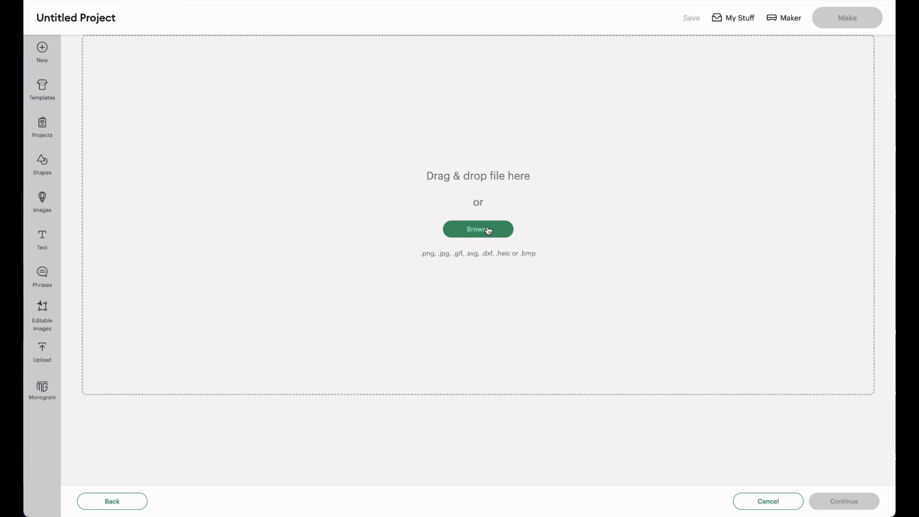
{"action": "left_click", "coordinate": [769, 502]}
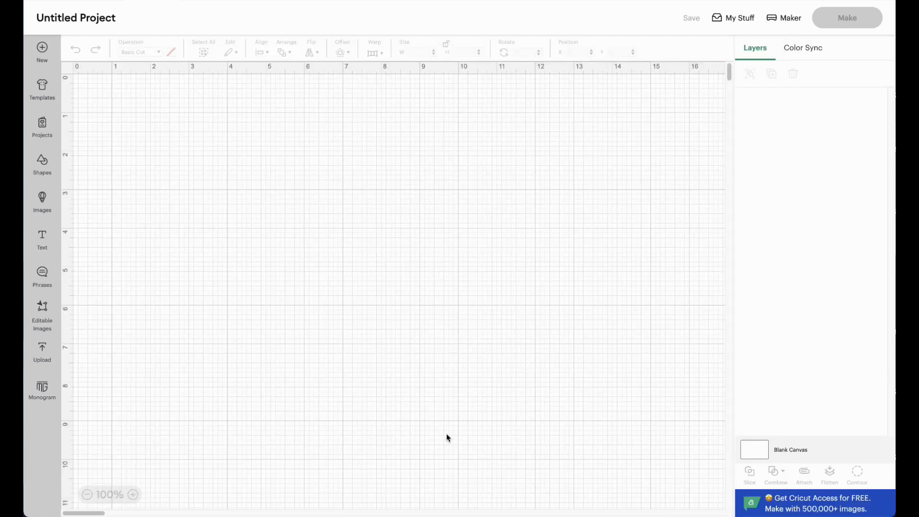
Step: Add the Christmas tree design from the recent uploads to the canvas and place it at the canvas's upper-left corner
{"action": "left_click", "coordinate": [43, 354]}
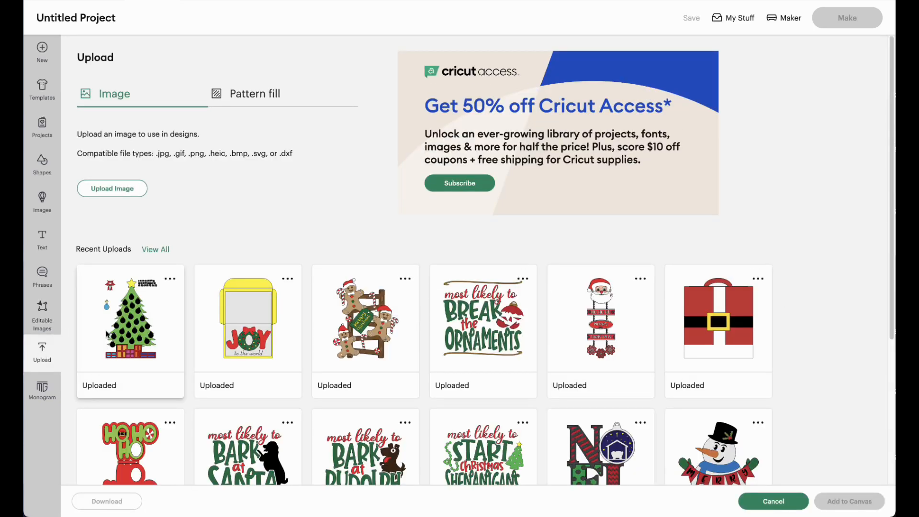
{"action": "left_click", "coordinate": [100, 283]}
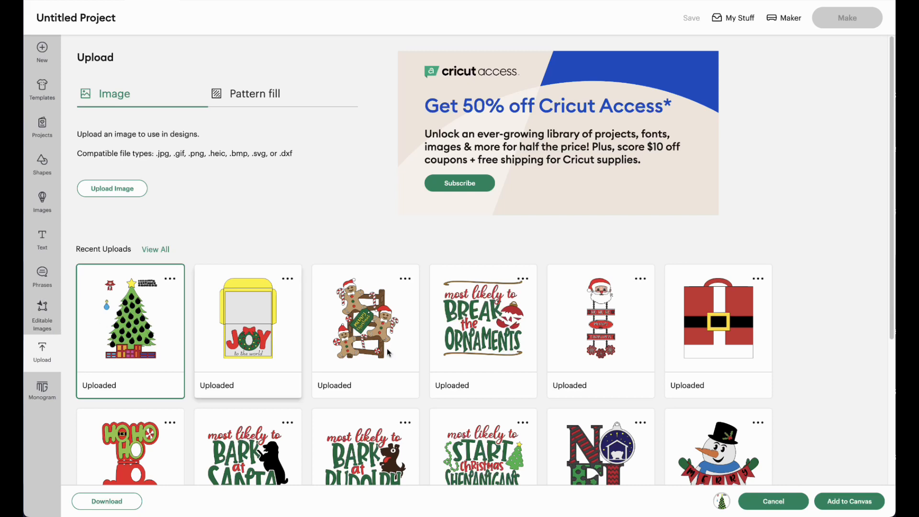
{"action": "left_click", "coordinate": [857, 503]}
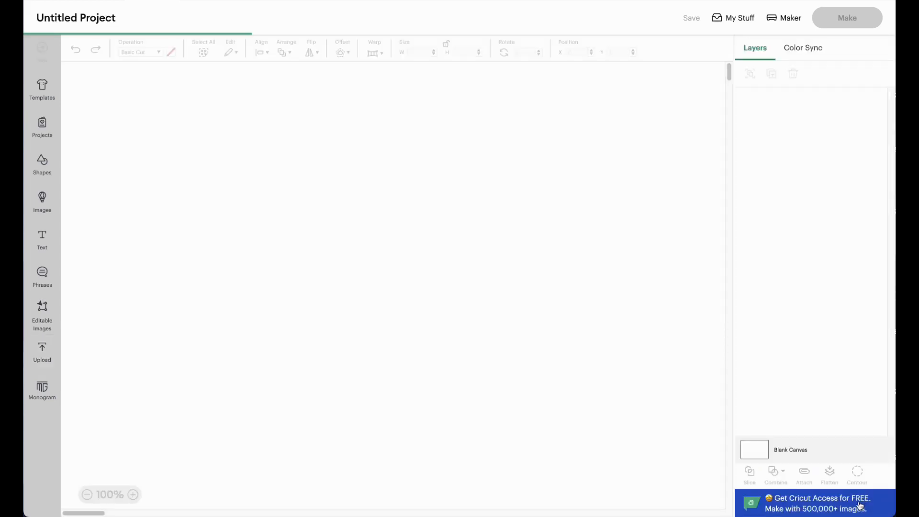
{"action": "left_click_drag", "start_coordinate": [372, 404], "coordinate": [333, 364]}
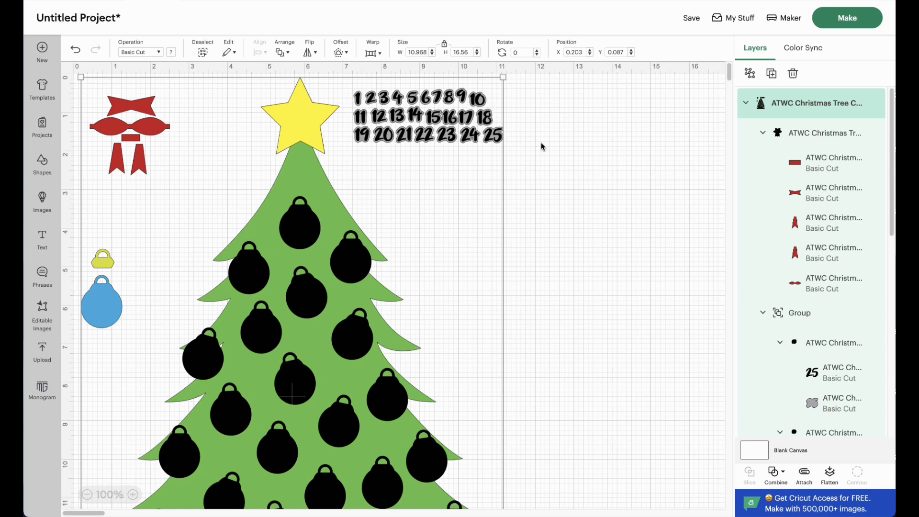
Step: Ungroup the Christmas tree design and hide the group holding the numbers 1 to 25
{"action": "left_click", "coordinate": [750, 77]}
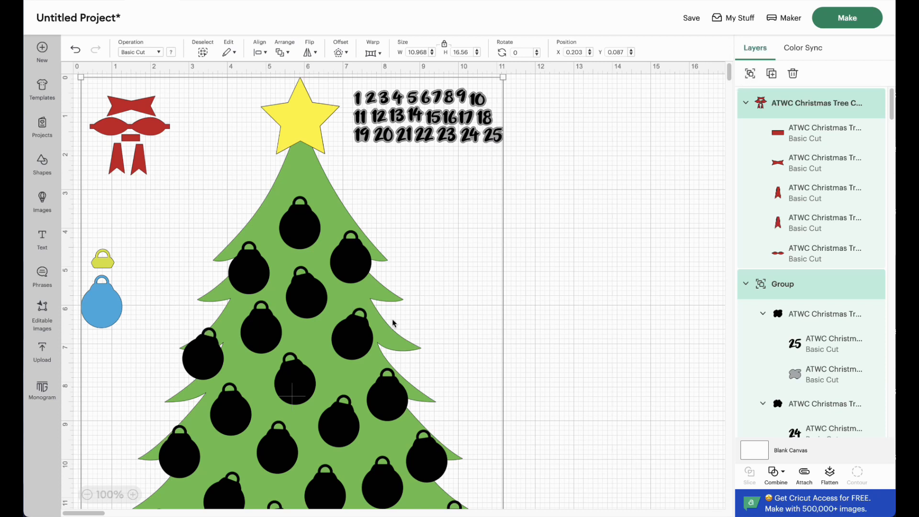
{"action": "scroll", "coordinate": [295, 383], "scroll_direction": "down", "scroll_amount": 3}
{"action": "scroll", "coordinate": [297, 388], "scroll_direction": "down", "scroll_amount": 7}
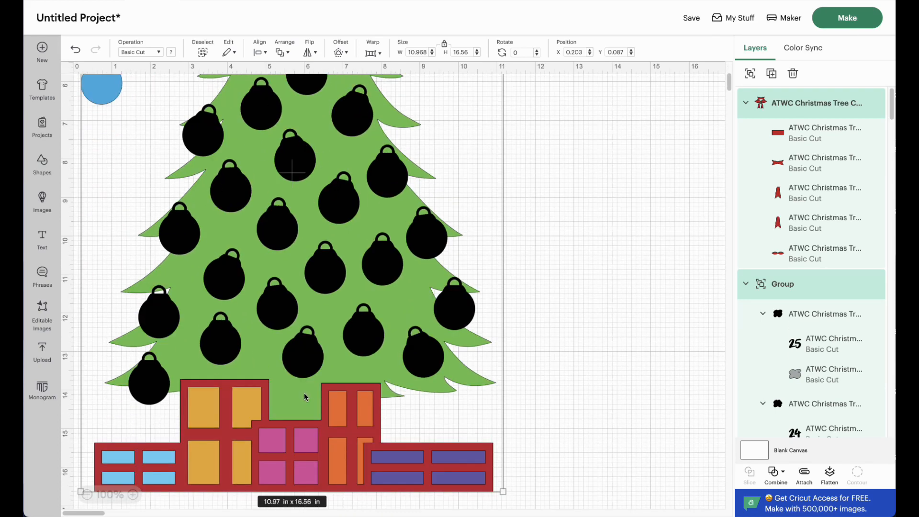
{"action": "scroll", "coordinate": [305, 397], "scroll_direction": "up", "scroll_amount": 10}
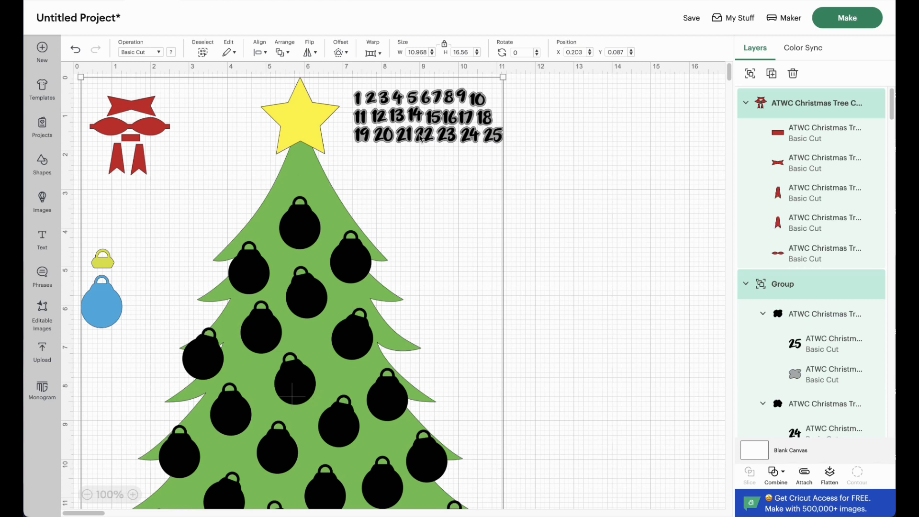
{"action": "left_click", "coordinate": [556, 160]}
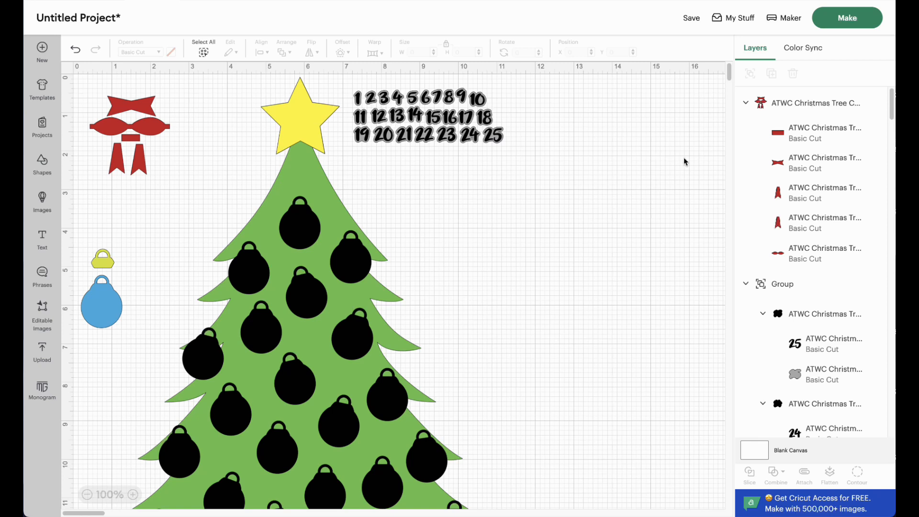
{"action": "left_click", "coordinate": [860, 286]}
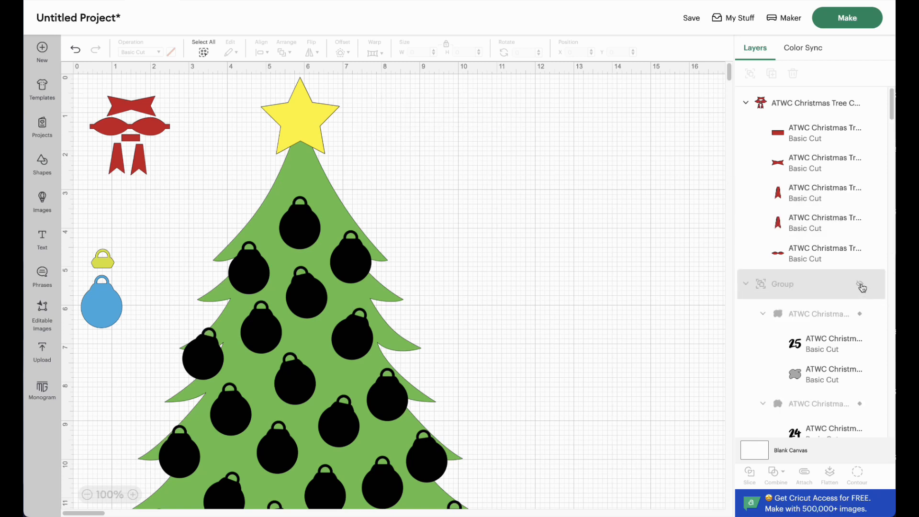
Step: Duplicate the set of red bow pieces four times
{"action": "left_click", "coordinate": [136, 115]}
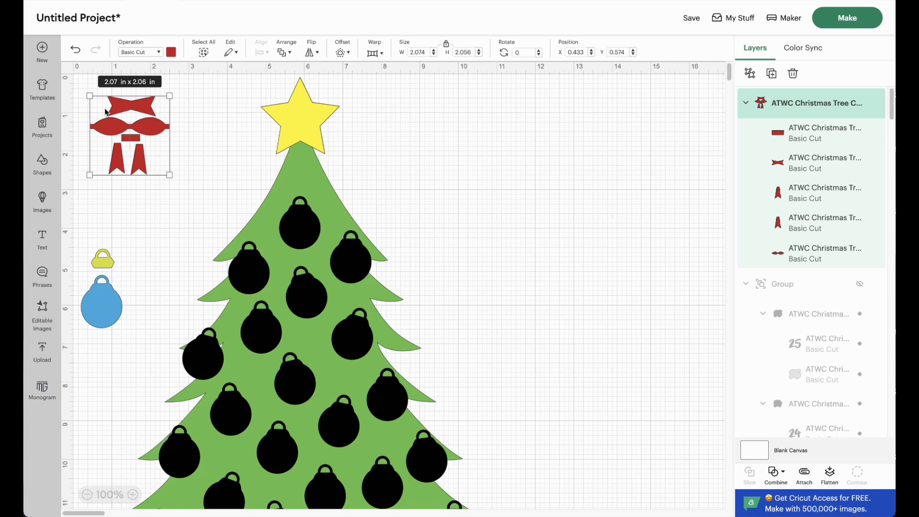
{"action": "scroll", "coordinate": [144, 201], "scroll_direction": "down", "scroll_amount": 5}
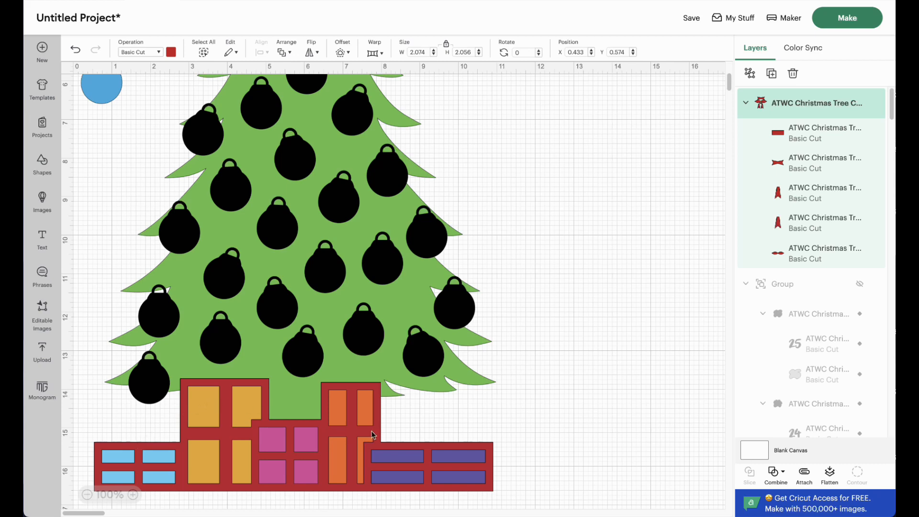
{"action": "scroll", "coordinate": [262, 381], "scroll_direction": "up", "scroll_amount": 5}
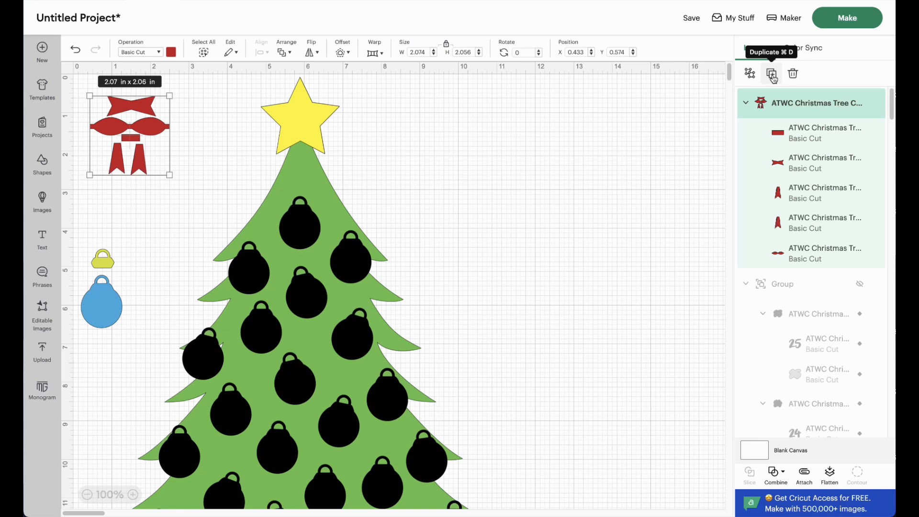
{"action": "left_click", "coordinate": [772, 76]}
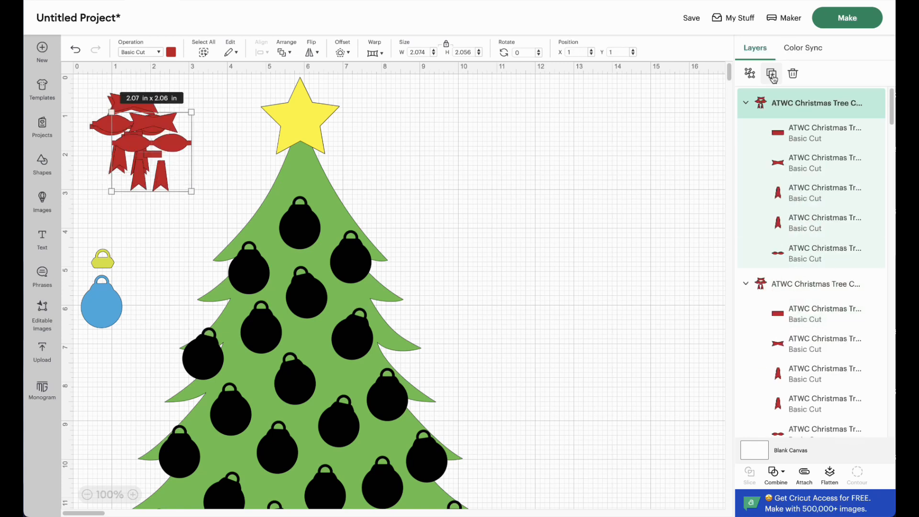
{"action": "left_click", "coordinate": [772, 75]}
{"action": "left_click", "coordinate": [773, 75]}
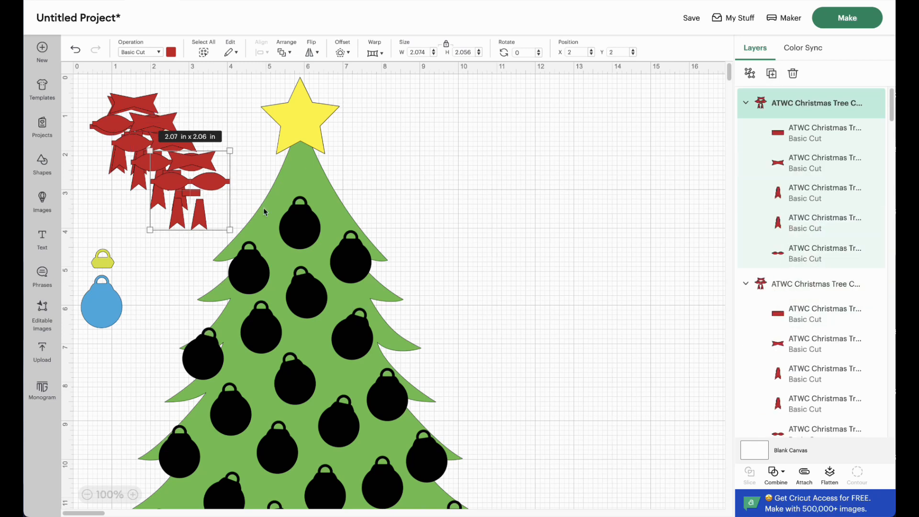
Step: Hide the yellow ornament cap, the blue ornament and the group of black ornaments on the tree
{"action": "scroll", "coordinate": [815, 323], "scroll_direction": "down", "scroll_amount": 2}
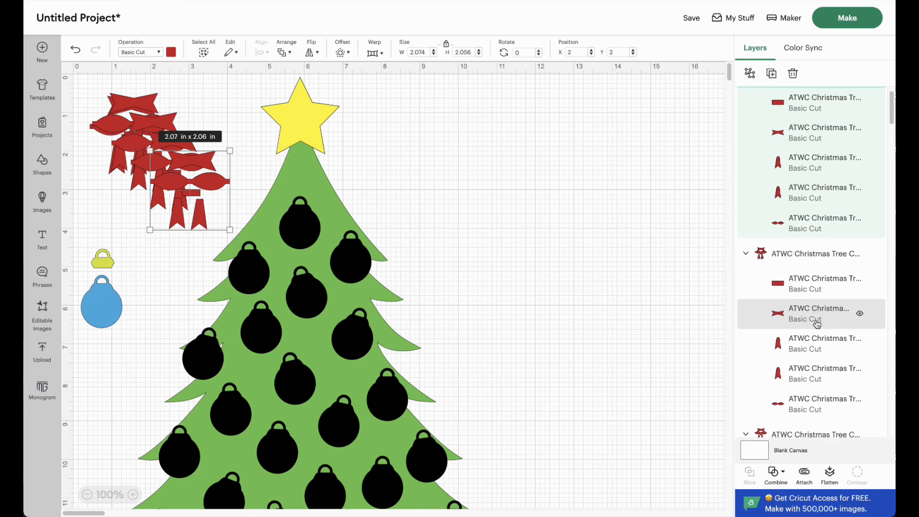
{"action": "scroll", "coordinate": [815, 323], "scroll_direction": "down", "scroll_amount": 6}
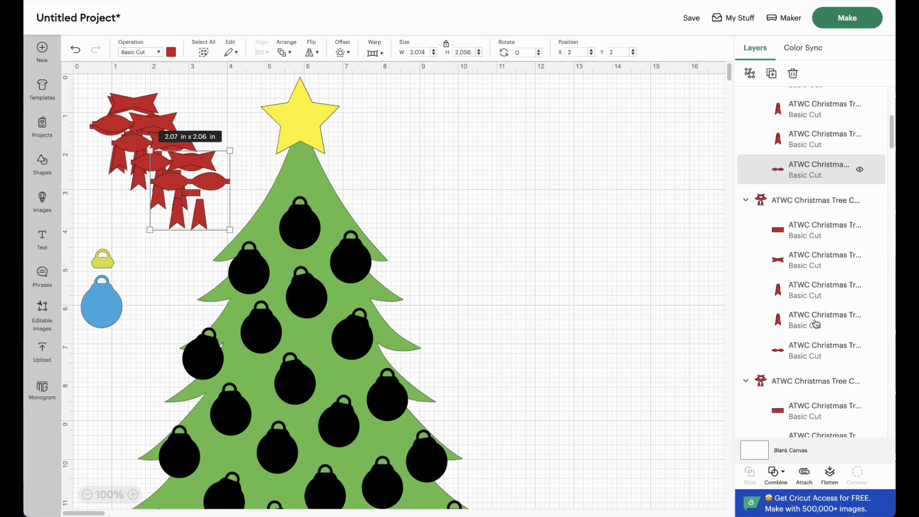
{"action": "scroll", "coordinate": [816, 324], "scroll_direction": "down", "scroll_amount": 2}
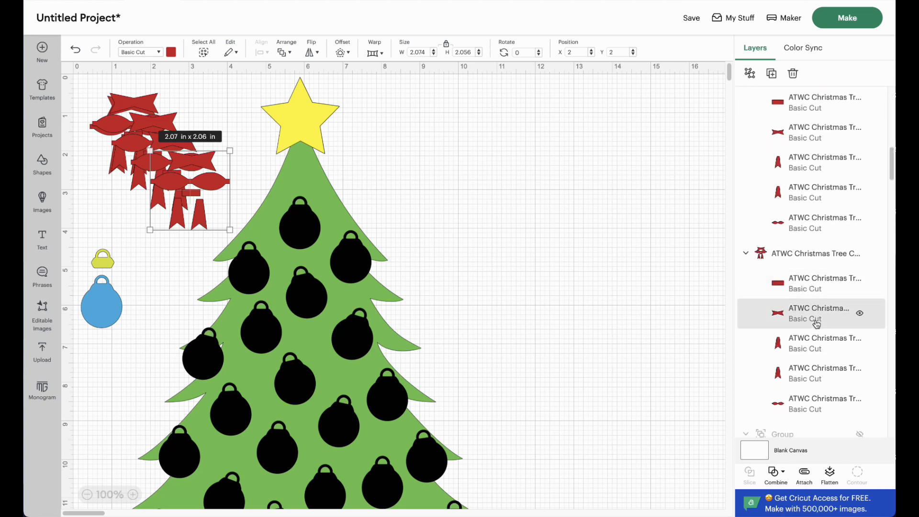
{"action": "scroll", "coordinate": [818, 326], "scroll_direction": "down", "scroll_amount": 2}
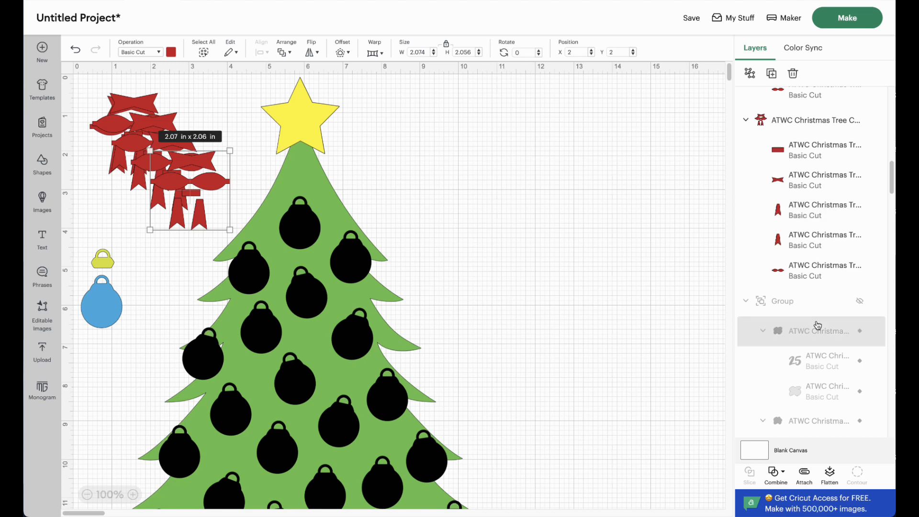
{"action": "scroll", "coordinate": [818, 325], "scroll_direction": "down", "scroll_amount": 10}
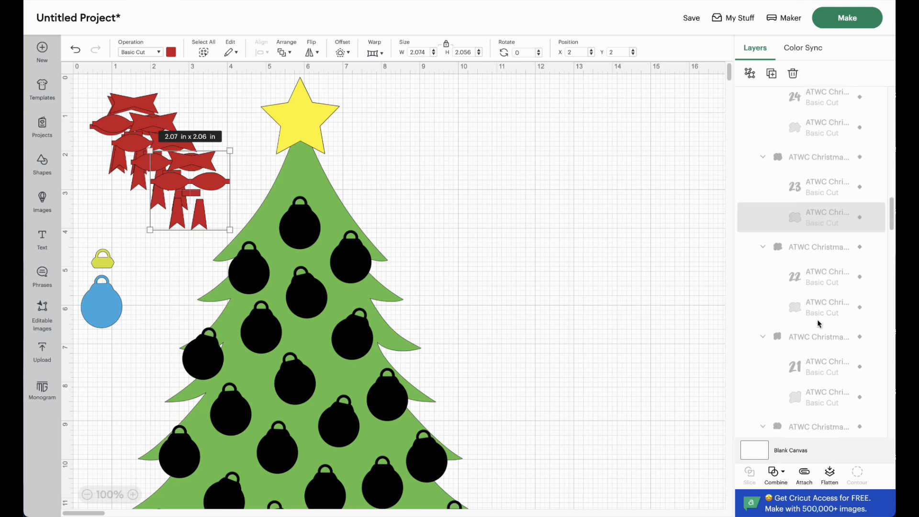
{"action": "scroll", "coordinate": [818, 324], "scroll_direction": "down", "scroll_amount": 12}
{"action": "scroll", "coordinate": [819, 324], "scroll_direction": "down", "scroll_amount": 10}
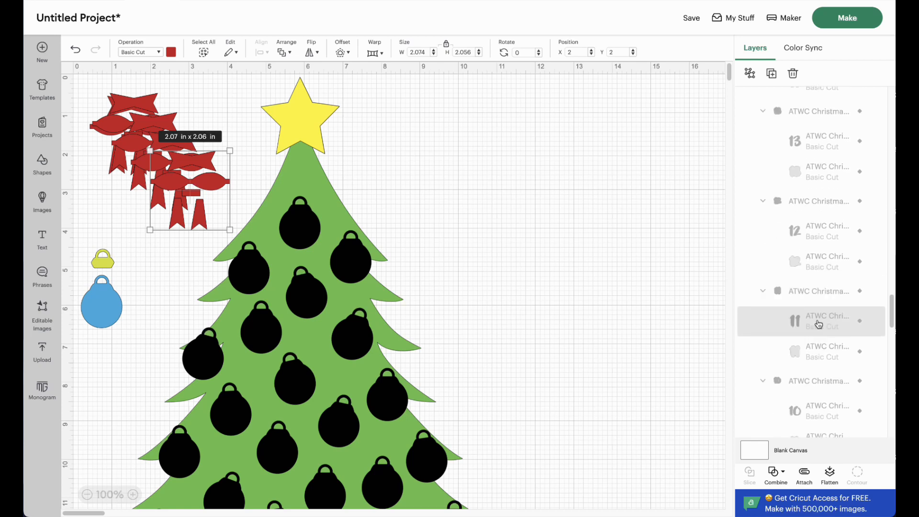
{"action": "scroll", "coordinate": [819, 324], "scroll_direction": "down", "scroll_amount": 10}
{"action": "scroll", "coordinate": [819, 324], "scroll_direction": "down", "scroll_amount": 6}
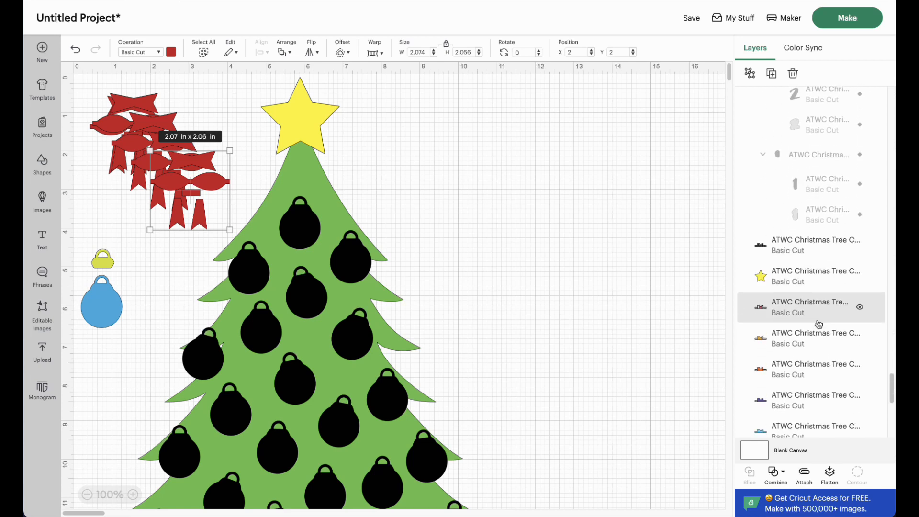
{"action": "scroll", "coordinate": [818, 323], "scroll_direction": "down", "scroll_amount": 2}
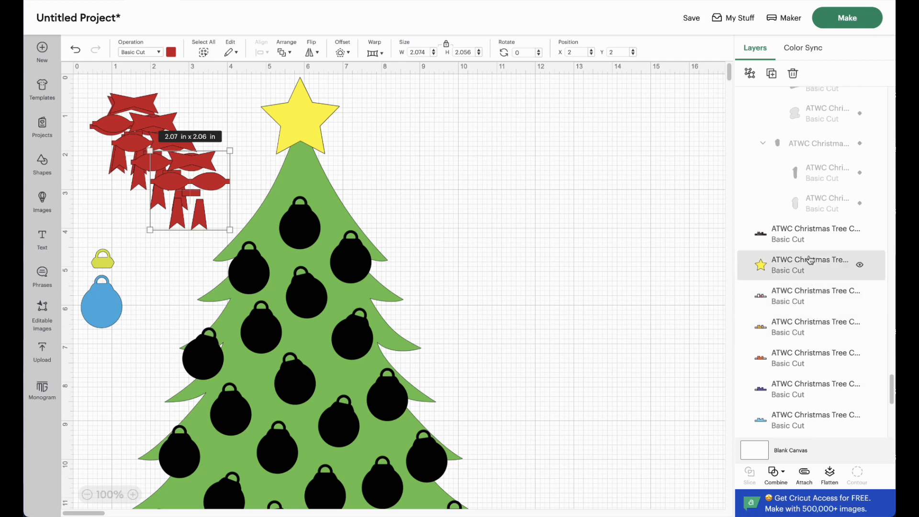
{"action": "scroll", "coordinate": [806, 338], "scroll_direction": "down", "scroll_amount": 3}
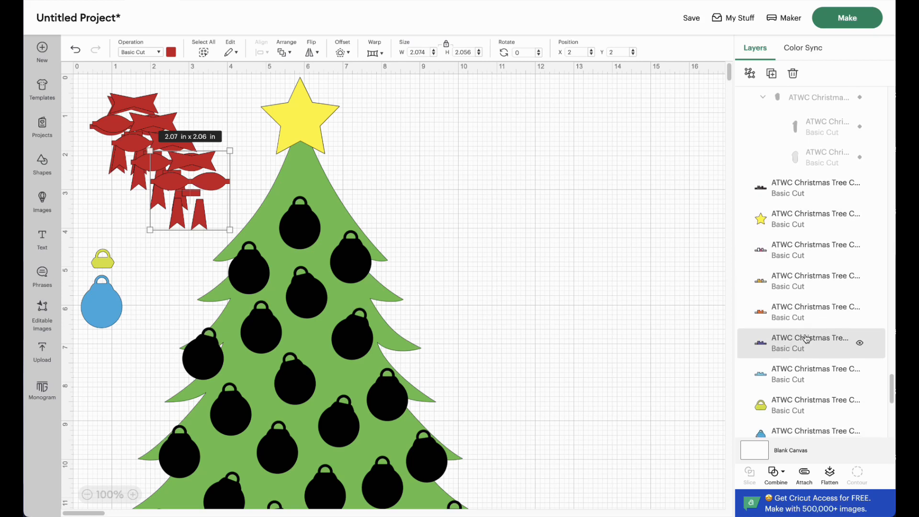
{"action": "scroll", "coordinate": [805, 338], "scroll_direction": "down", "scroll_amount": 3}
{"action": "scroll", "coordinate": [797, 339], "scroll_direction": "down", "scroll_amount": 2}
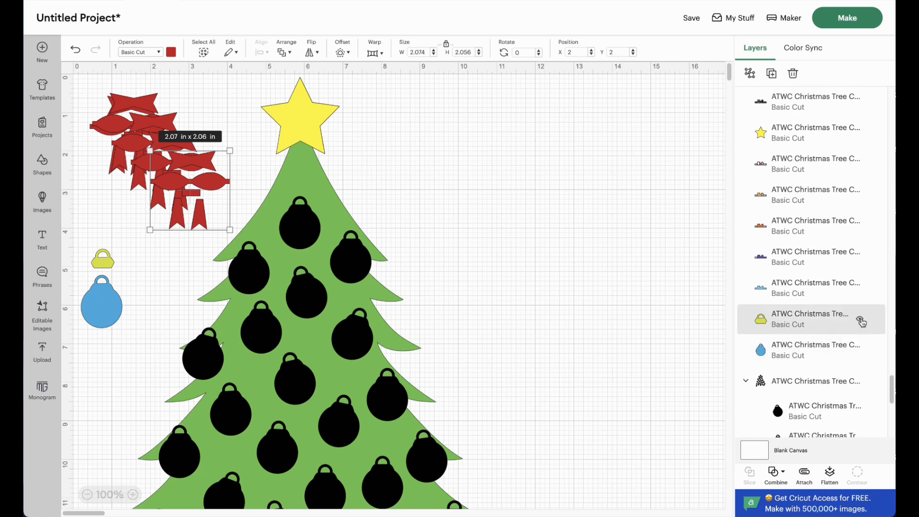
{"action": "left_click", "coordinate": [861, 320]}
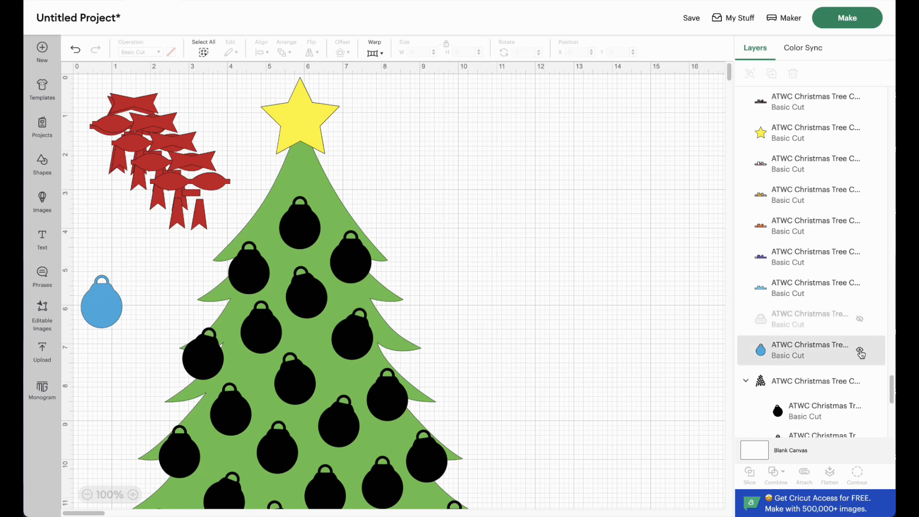
{"action": "left_click", "coordinate": [861, 351]}
{"action": "scroll", "coordinate": [853, 335], "scroll_direction": "down", "scroll_amount": 3}
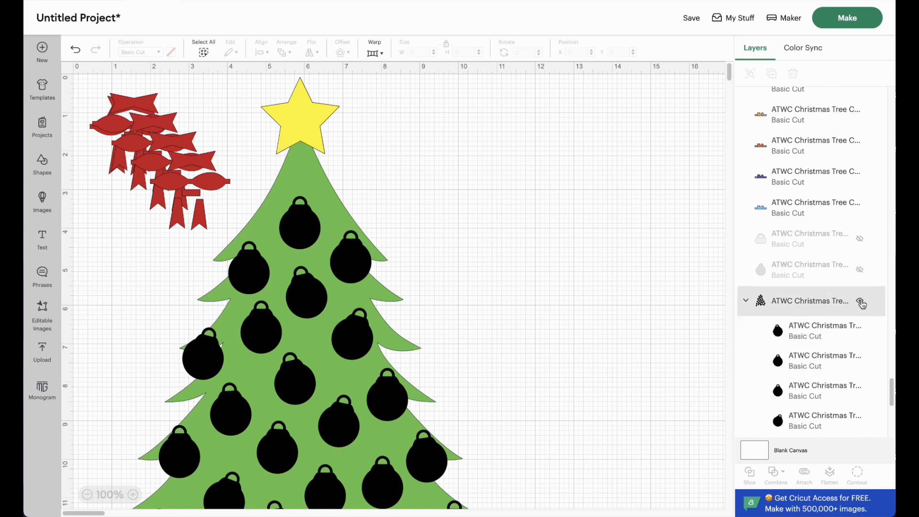
{"action": "left_click", "coordinate": [862, 303]}
Step: Duplicate the green tree base layer once
{"action": "scroll", "coordinate": [843, 331], "scroll_direction": "down", "scroll_amount": 5}
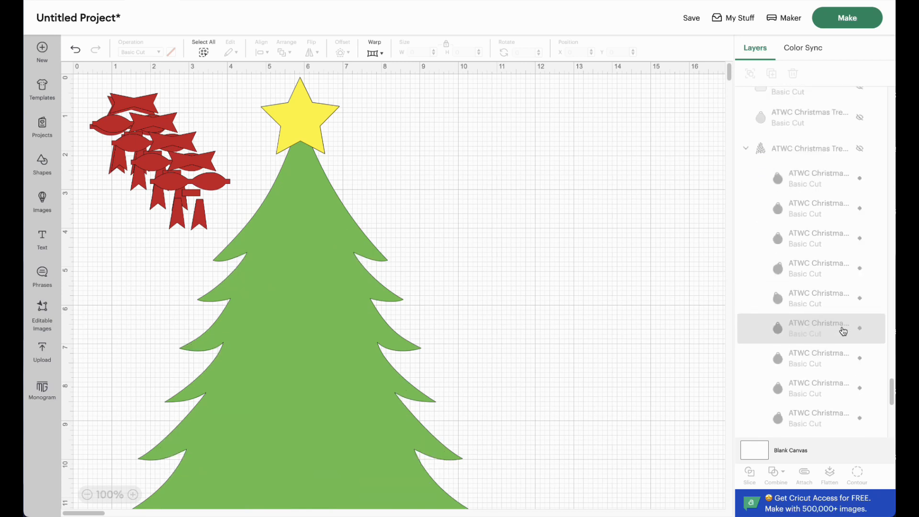
{"action": "scroll", "coordinate": [845, 333], "scroll_direction": "down", "scroll_amount": 5}
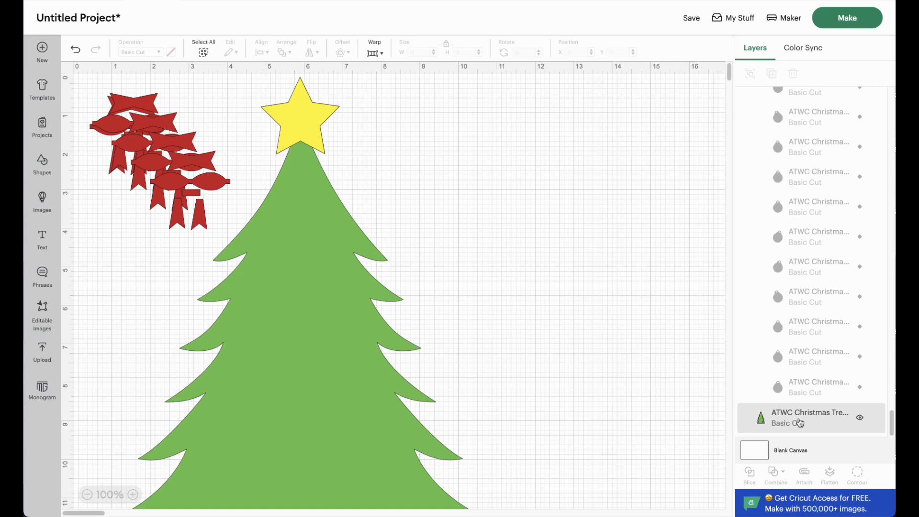
{"action": "left_click", "coordinate": [800, 422]}
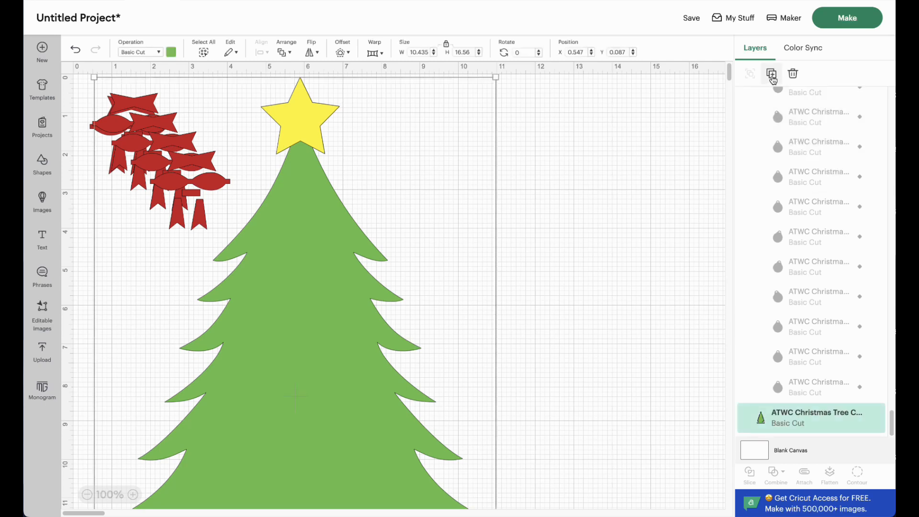
{"action": "left_click", "coordinate": [771, 74]}
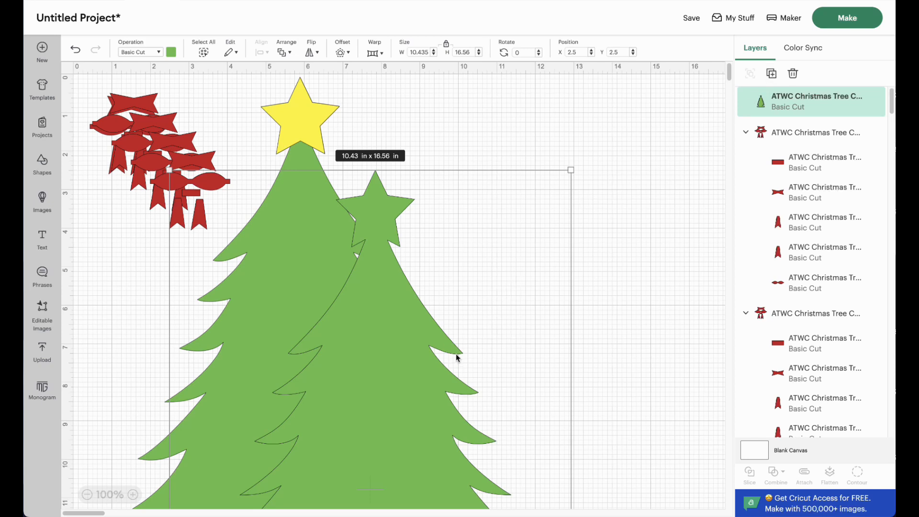
Step: Prepare the project for cutting, loading all materials on a 12 in x 24 in mat and accepting the larger mat
{"action": "left_click", "coordinate": [857, 22]}
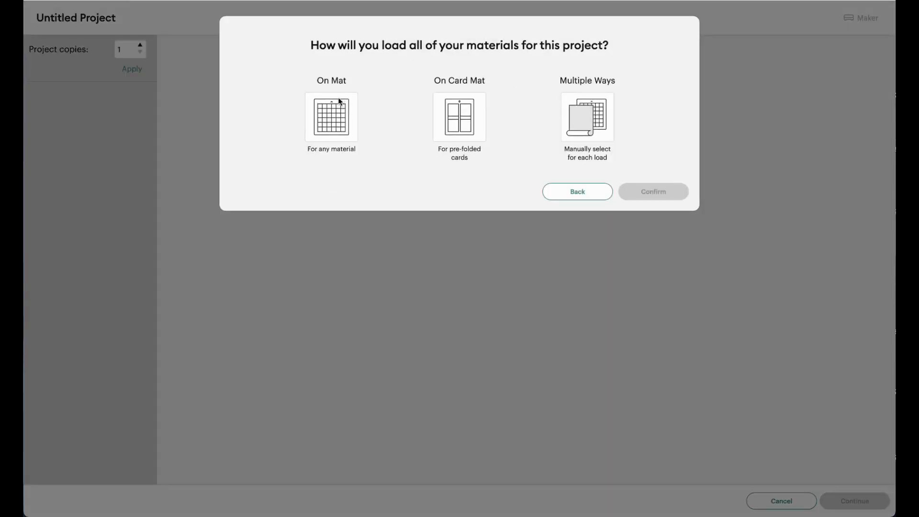
{"action": "left_click", "coordinate": [337, 124]}
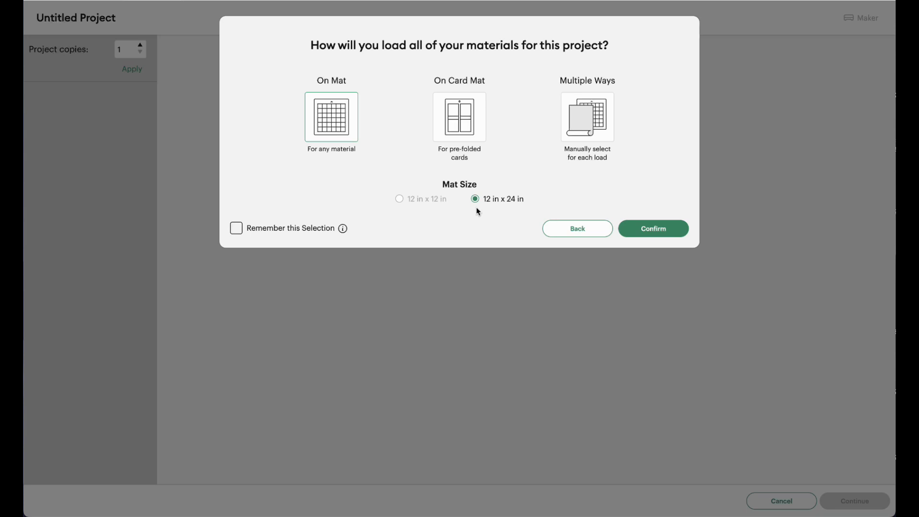
{"action": "left_click", "coordinate": [662, 234]}
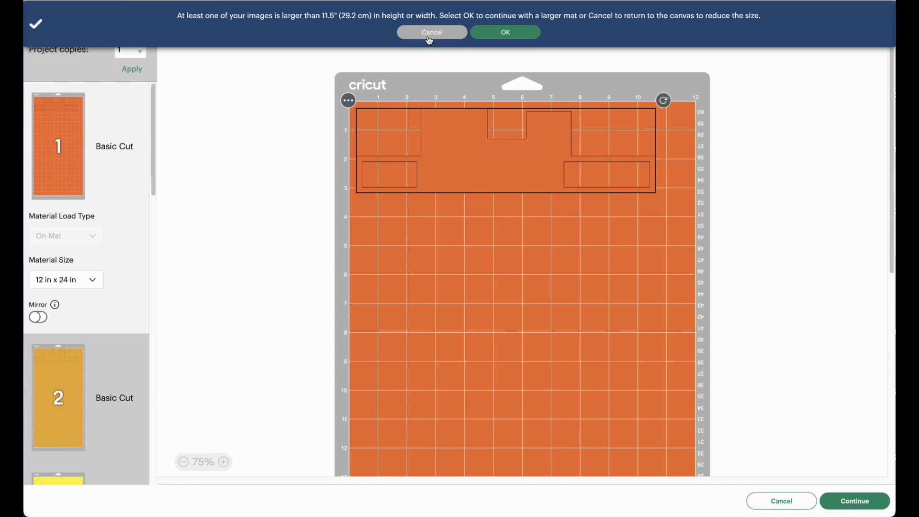
{"action": "left_click", "coordinate": [505, 36]}
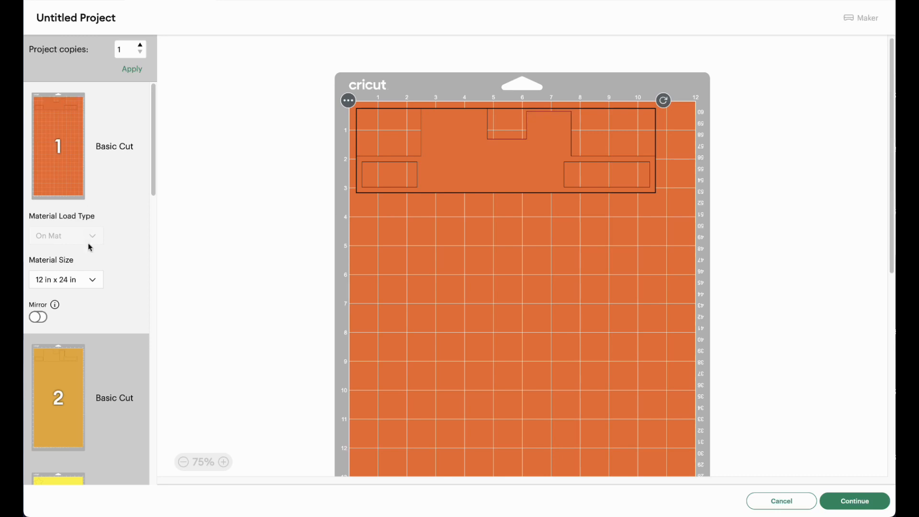
Step: Review the ten colour-sorted cutting mats and examine the layouts of red mats 10 and 9
{"action": "scroll", "coordinate": [78, 174], "scroll_direction": "down", "scroll_amount": 1}
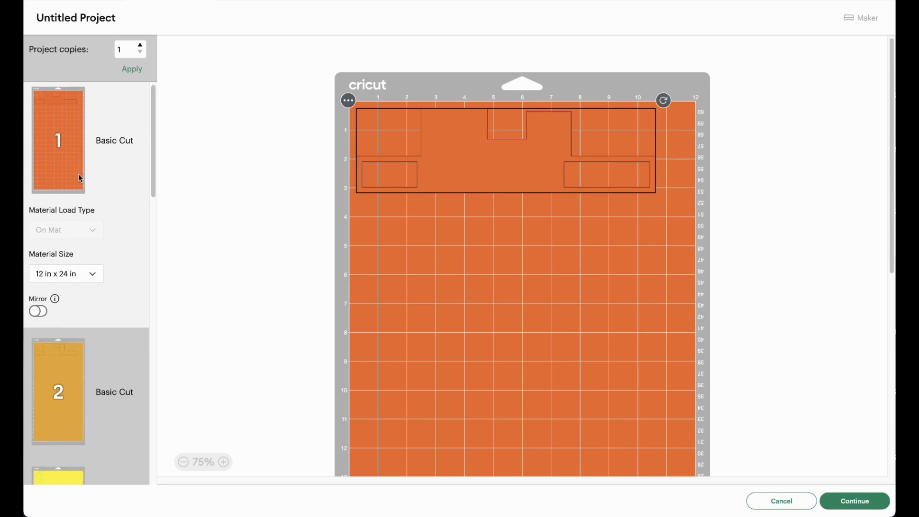
{"action": "left_click_drag", "start_coordinate": [156, 143], "coordinate": [157, 186]}
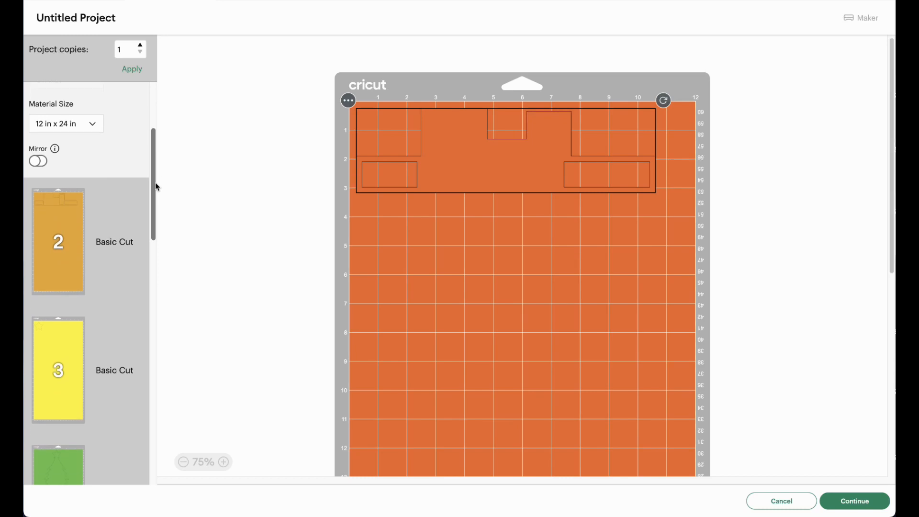
{"action": "left_click_drag", "start_coordinate": [157, 187], "coordinate": [146, 265]}
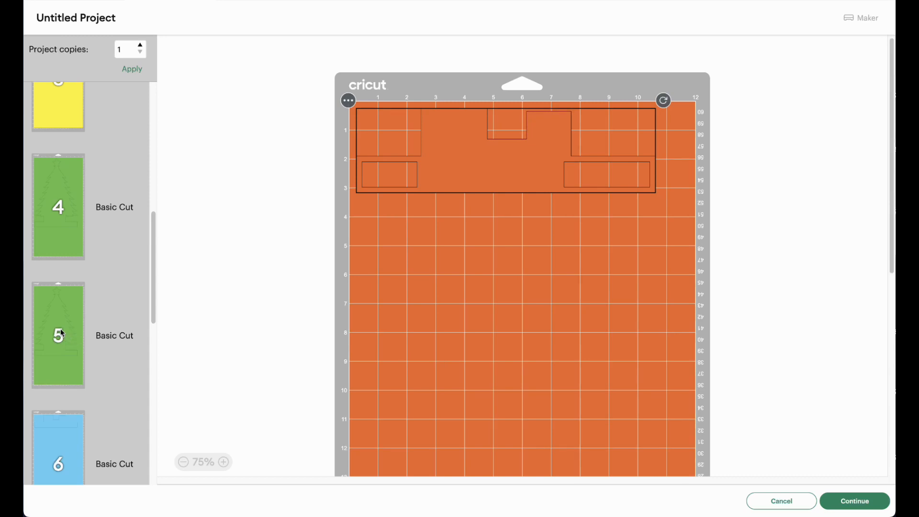
{"action": "scroll", "coordinate": [61, 332], "scroll_direction": "down", "scroll_amount": 8}
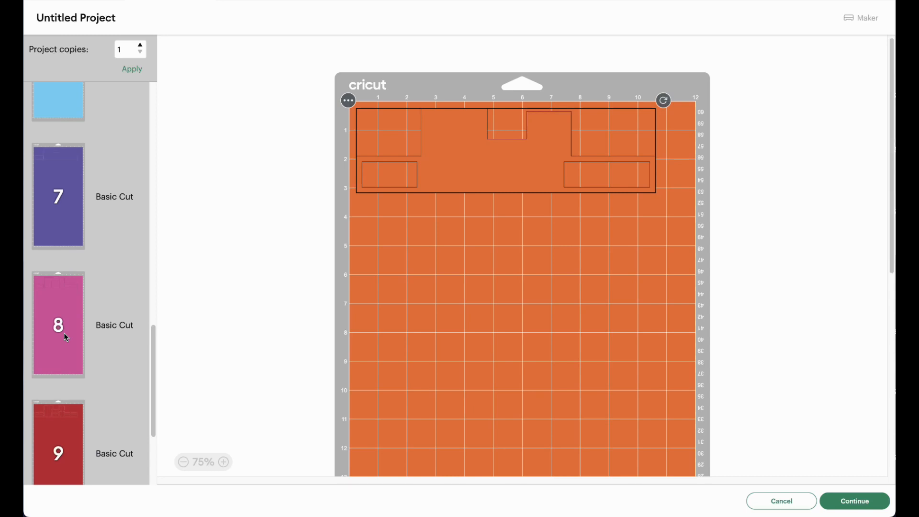
{"action": "scroll", "coordinate": [64, 333], "scroll_direction": "down", "scroll_amount": 3}
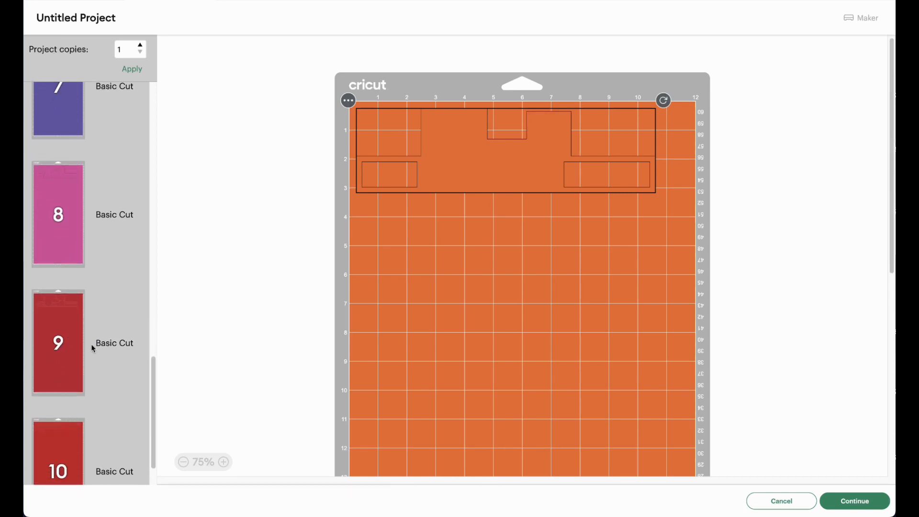
{"action": "left_click", "coordinate": [156, 396]}
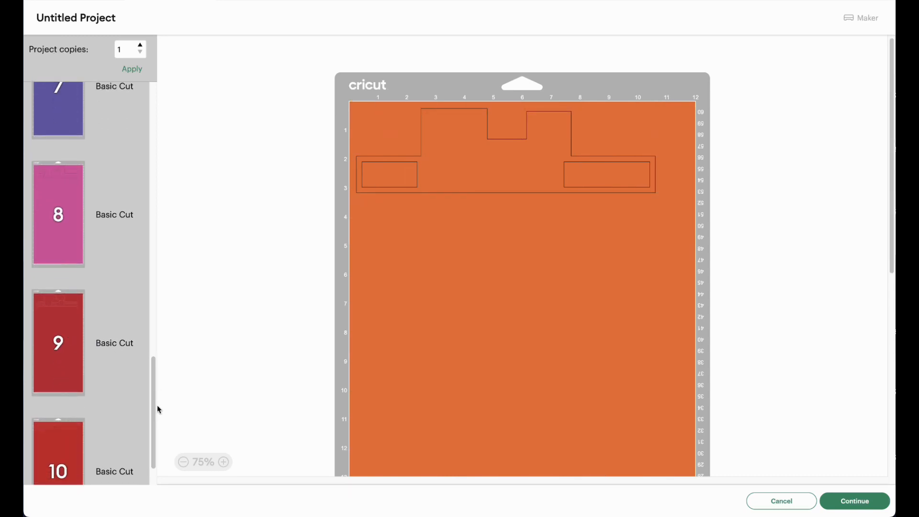
{"action": "scroll", "coordinate": [156, 420], "scroll_direction": "down", "scroll_amount": 2}
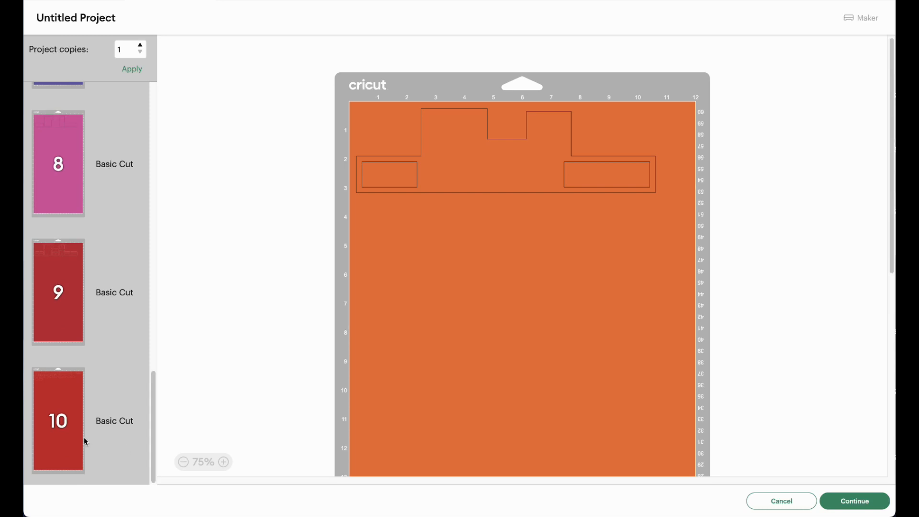
{"action": "left_click", "coordinate": [67, 429]}
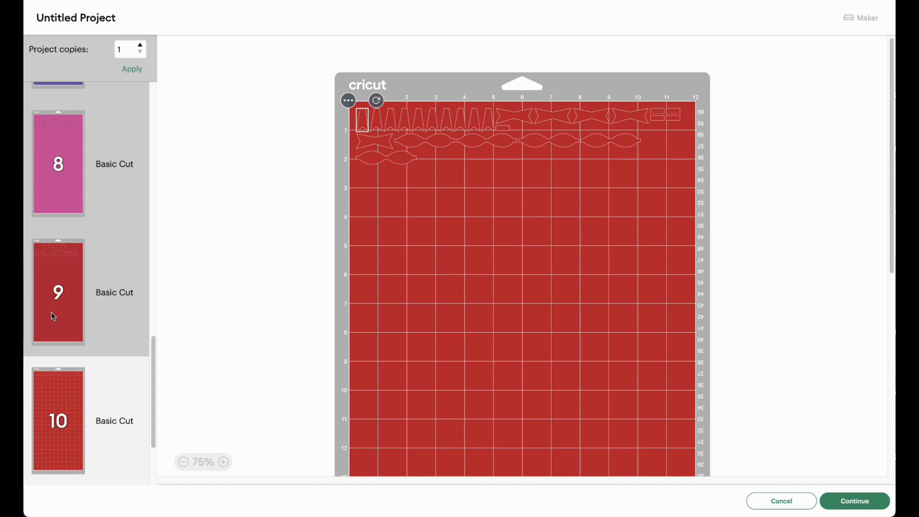
{"action": "left_click", "coordinate": [63, 291]}
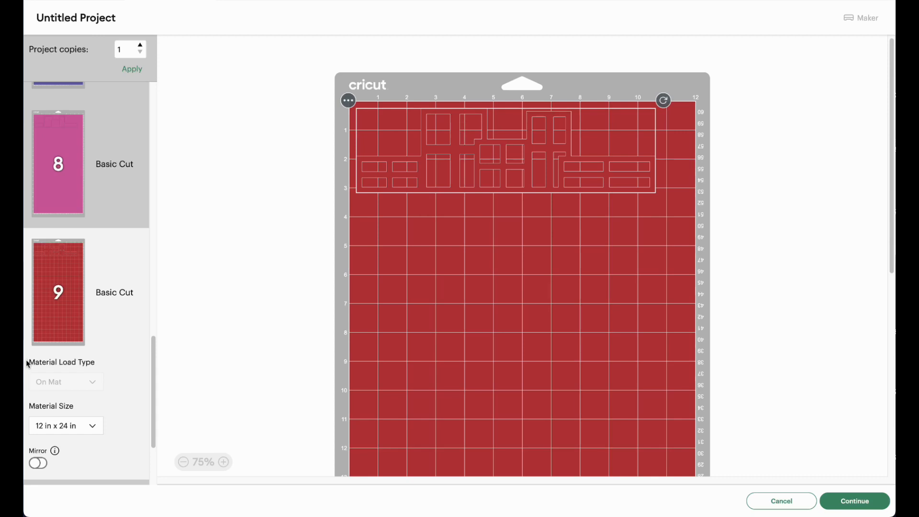
Step: Return to orange mat 1, continue to the base material setup and preview the layouts of mats 1 and 2
{"action": "scroll", "coordinate": [95, 378], "scroll_direction": "down", "scroll_amount": 1}
{"action": "scroll", "coordinate": [94, 378], "scroll_direction": "down", "scroll_amount": 4}
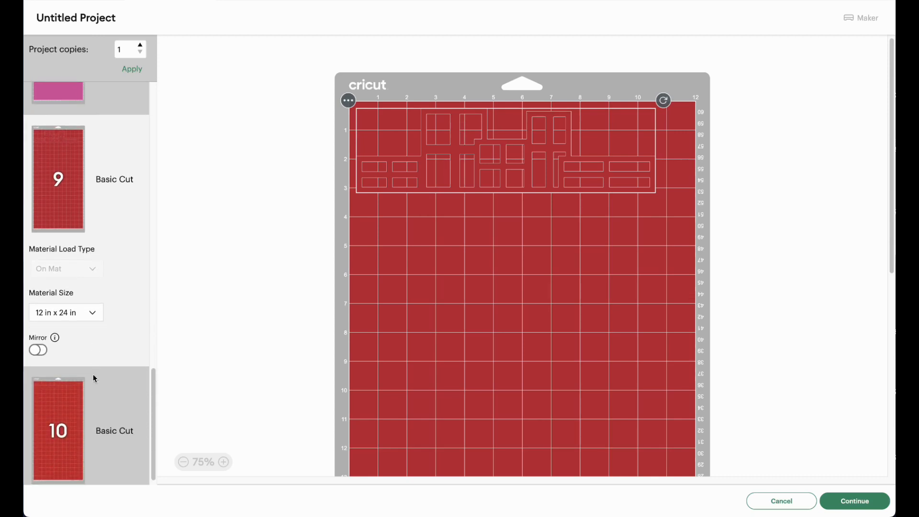
{"action": "scroll", "coordinate": [98, 419], "scroll_direction": "up", "scroll_amount": 7}
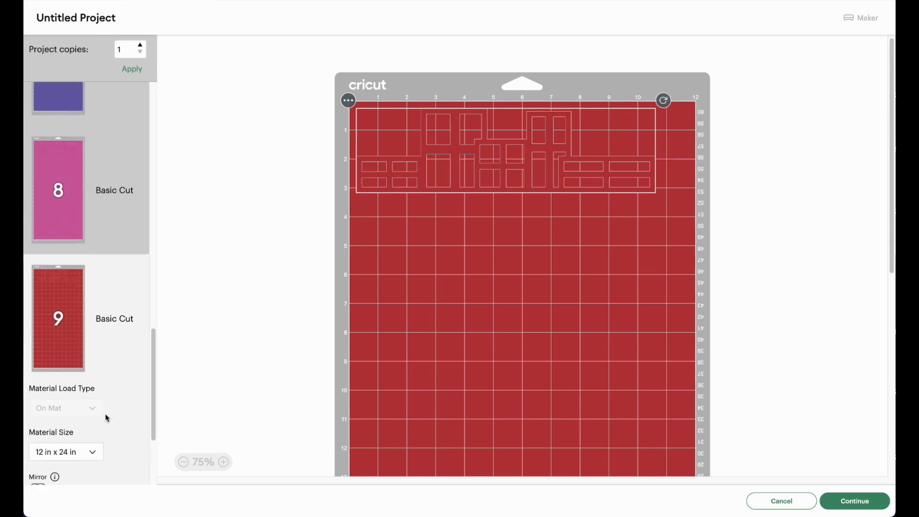
{"action": "left_click_drag", "start_coordinate": [154, 390], "coordinate": [156, 156]}
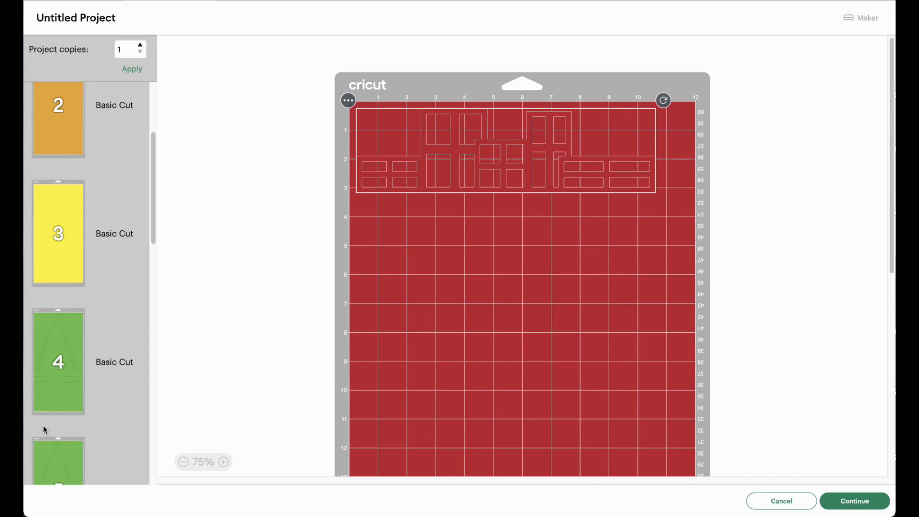
{"action": "scroll", "coordinate": [76, 375], "scroll_direction": "up", "scroll_amount": 4}
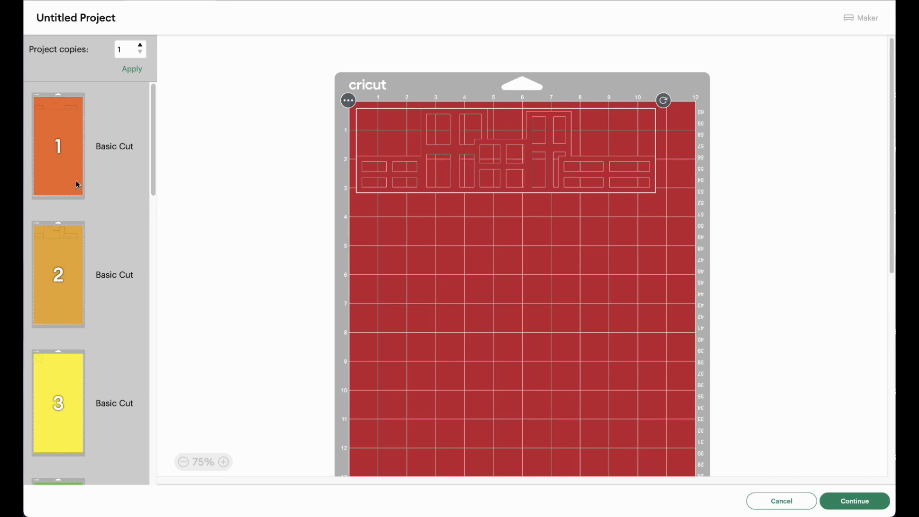
{"action": "left_click", "coordinate": [73, 126]}
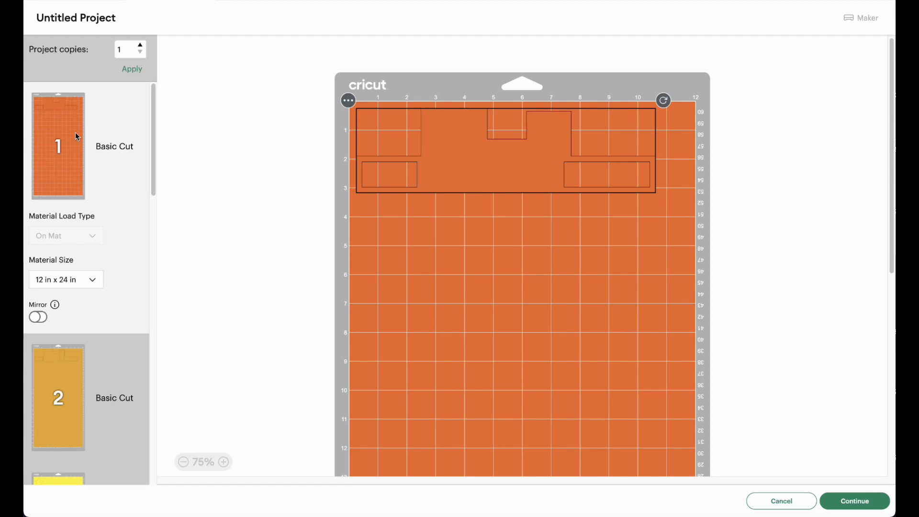
{"action": "left_click", "coordinate": [866, 501]}
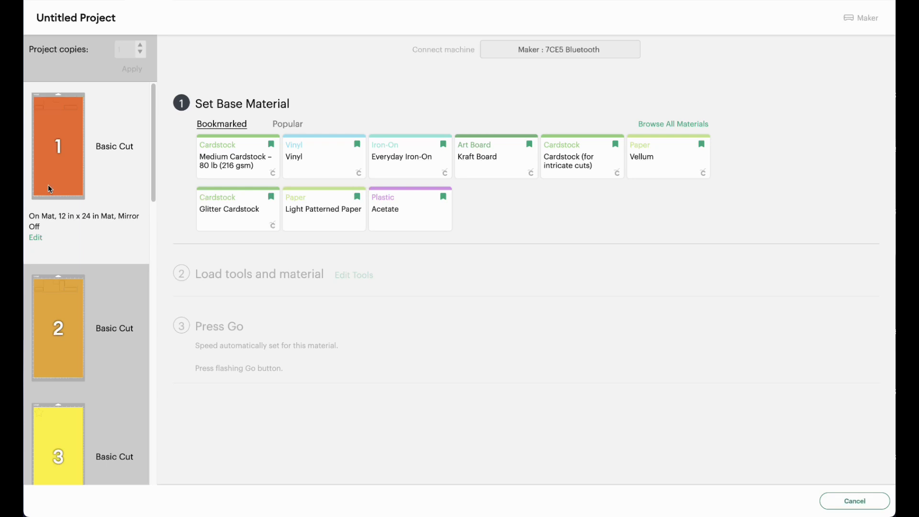
{"action": "mouse_move", "coordinate": [48, 186]}
{"action": "mouse_move", "coordinate": [51, 288]}
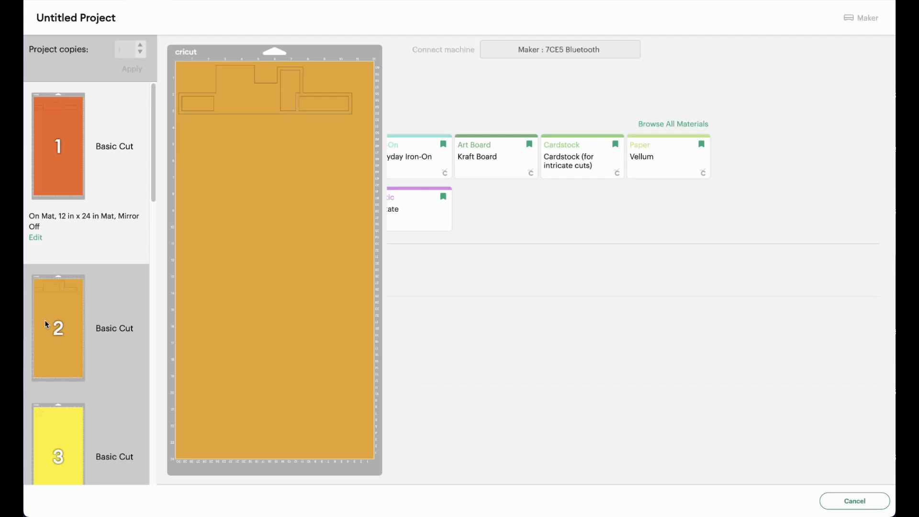
{"action": "mouse_move", "coordinate": [69, 177]}
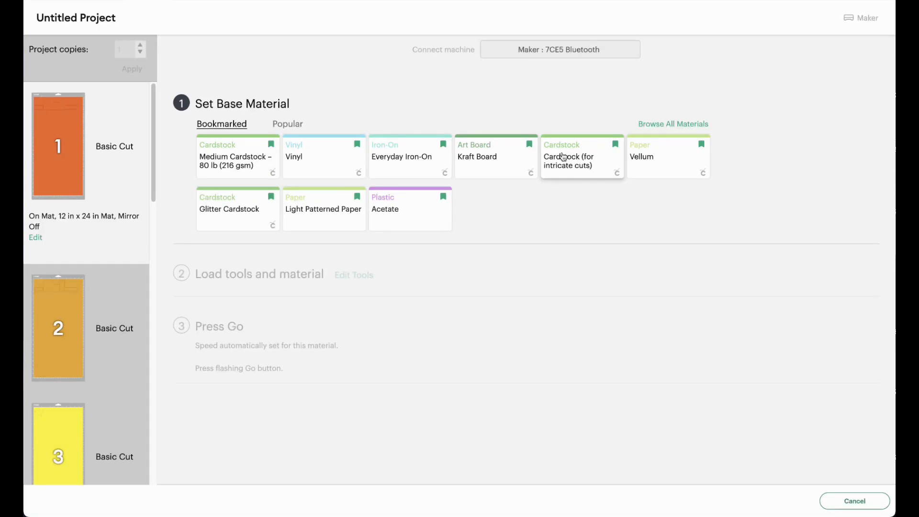
Step: Browse the full list of compatible materials, examining the cardstock, fabric and paper categories for a suitable setting
{"action": "left_click", "coordinate": [682, 125]}
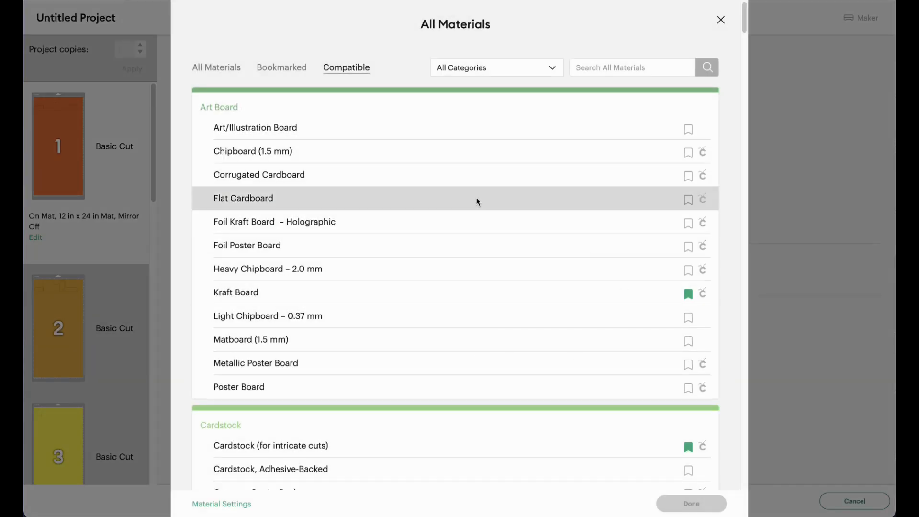
{"action": "scroll", "coordinate": [587, 351], "scroll_direction": "down", "scroll_amount": 5}
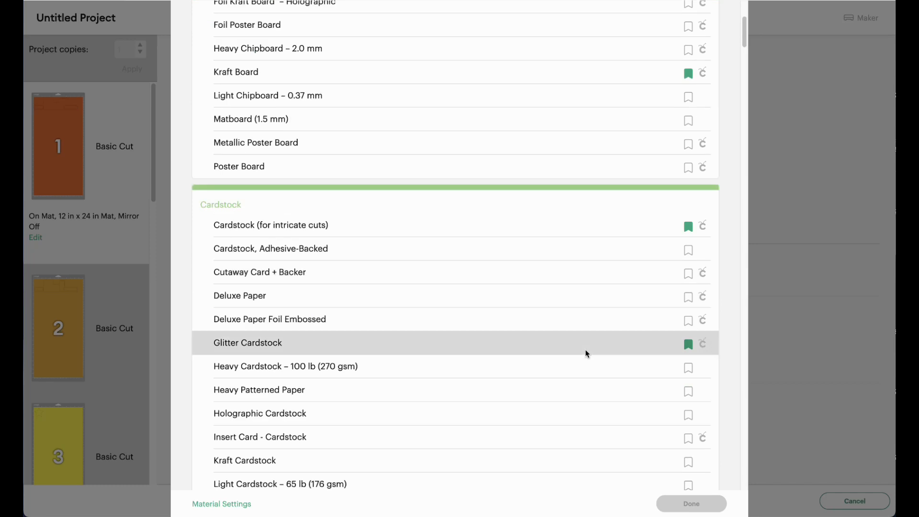
{"action": "scroll", "coordinate": [587, 354], "scroll_direction": "down", "scroll_amount": 15}
{"action": "scroll", "coordinate": [583, 358], "scroll_direction": "up", "scroll_amount": 5}
{"action": "scroll", "coordinate": [578, 349], "scroll_direction": "down", "scroll_amount": 16}
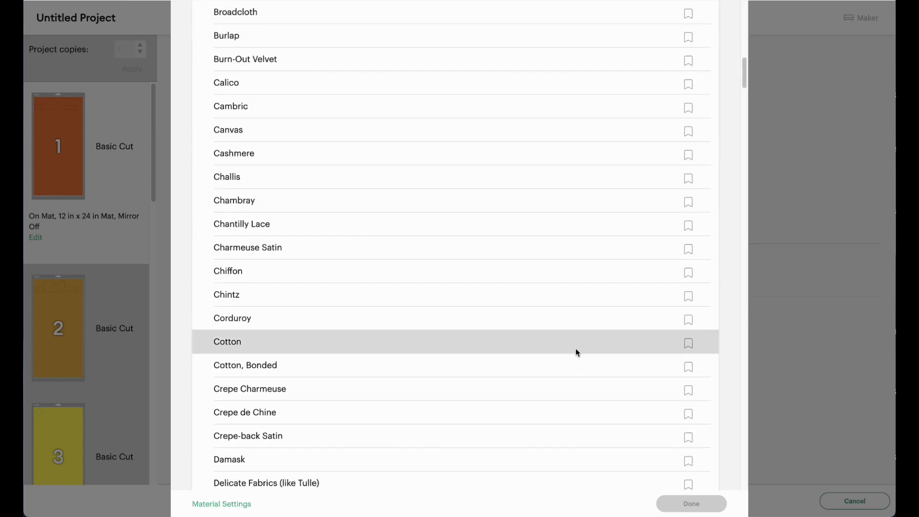
{"action": "scroll", "coordinate": [574, 356], "scroll_direction": "down", "scroll_amount": 20}
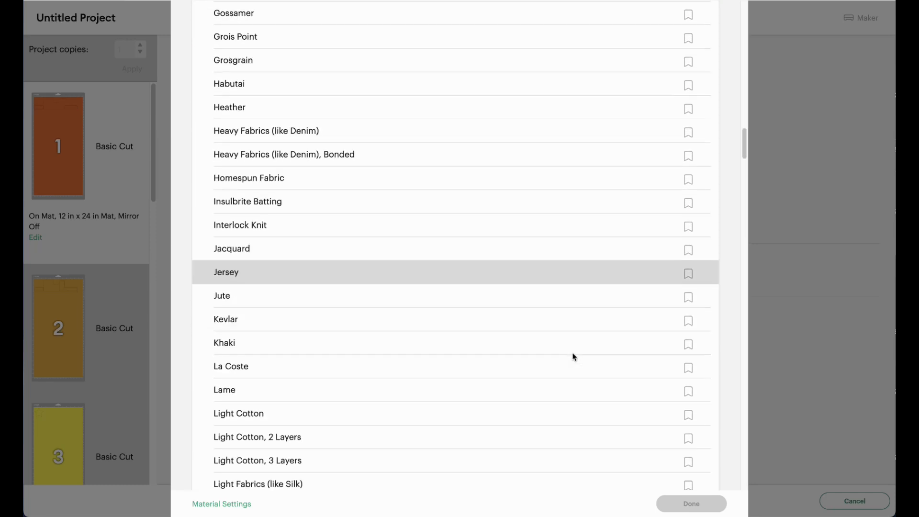
{"action": "scroll", "coordinate": [574, 357], "scroll_direction": "down", "scroll_amount": 17}
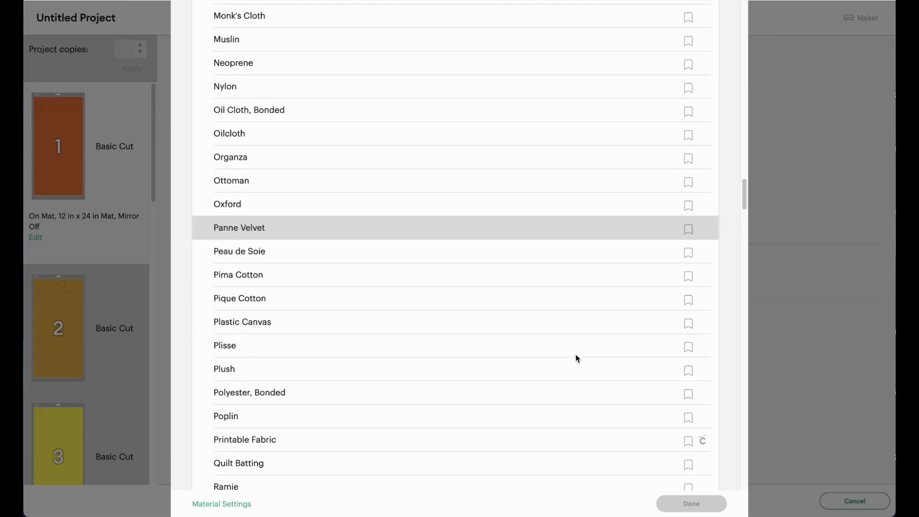
{"action": "left_click_drag", "start_coordinate": [746, 196], "coordinate": [731, 365]}
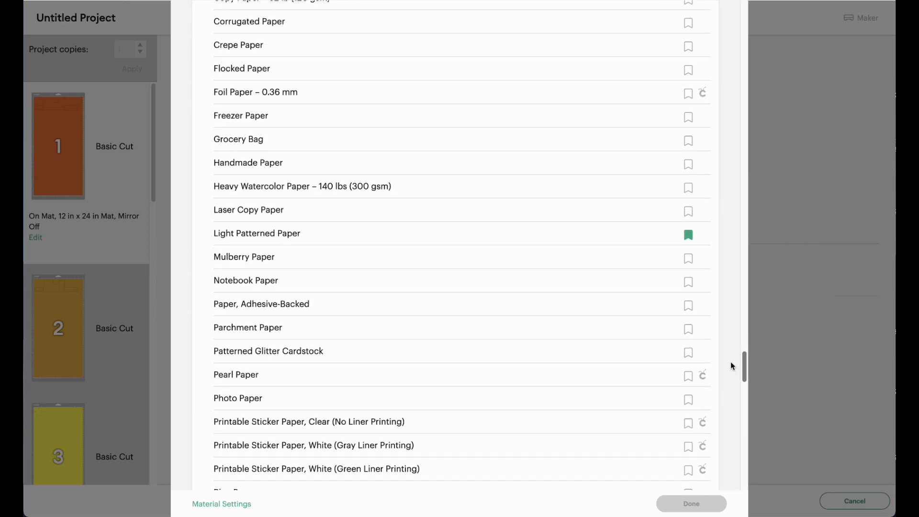
{"action": "scroll", "coordinate": [393, 177], "scroll_direction": "up", "scroll_amount": 5}
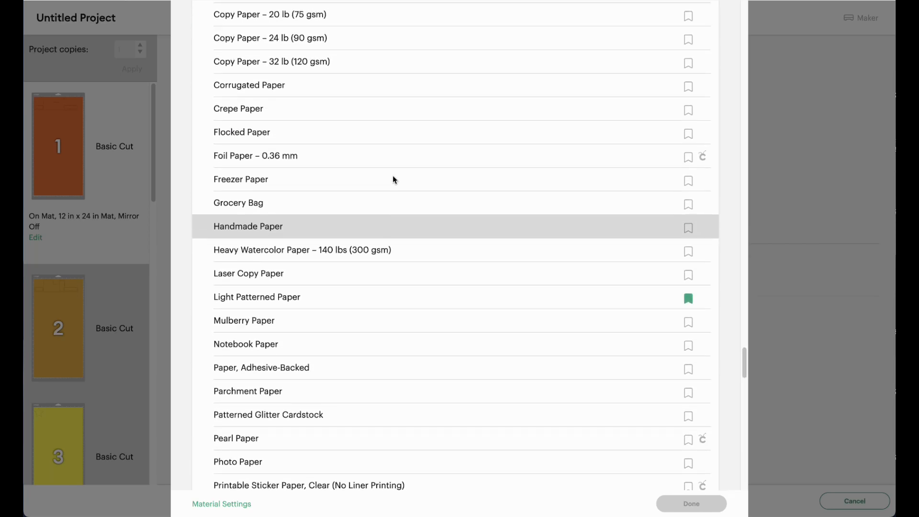
{"action": "scroll", "coordinate": [427, 270], "scroll_direction": "down", "scroll_amount": 4}
{"action": "scroll", "coordinate": [431, 280], "scroll_direction": "down", "scroll_amount": 5}
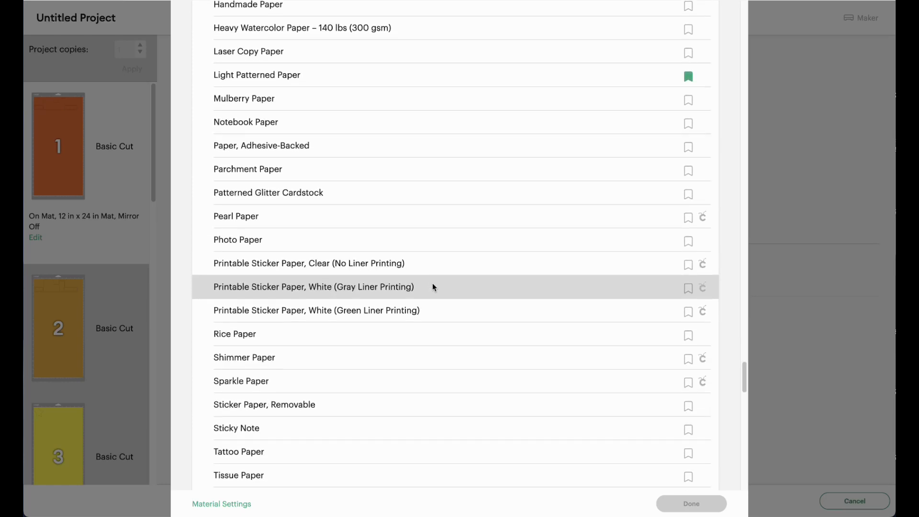
{"action": "scroll", "coordinate": [448, 326], "scroll_direction": "down", "scroll_amount": 2}
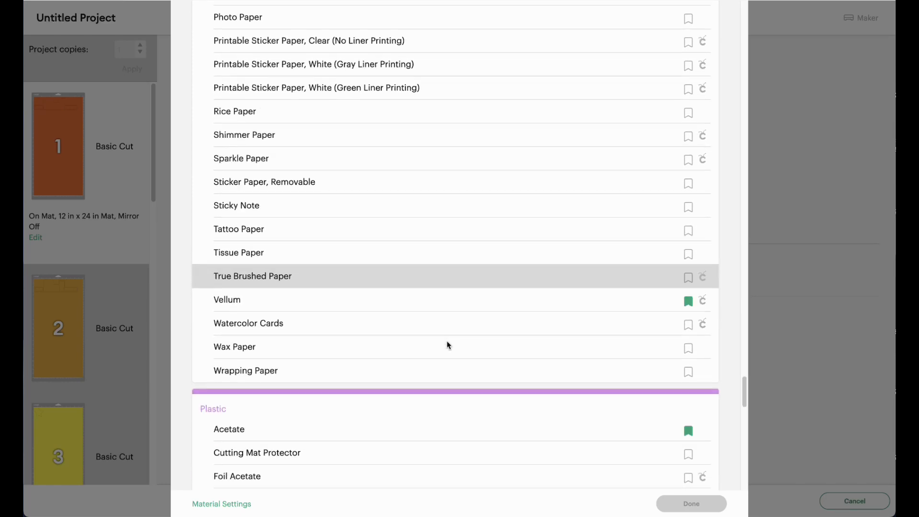
{"action": "scroll", "coordinate": [450, 345], "scroll_direction": "up", "scroll_amount": 9}
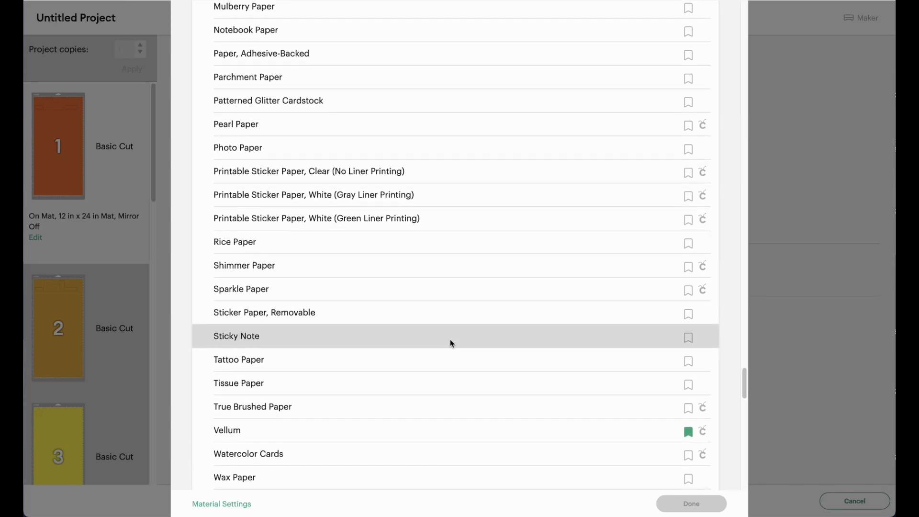
{"action": "scroll", "coordinate": [454, 342], "scroll_direction": "up", "scroll_amount": 8}
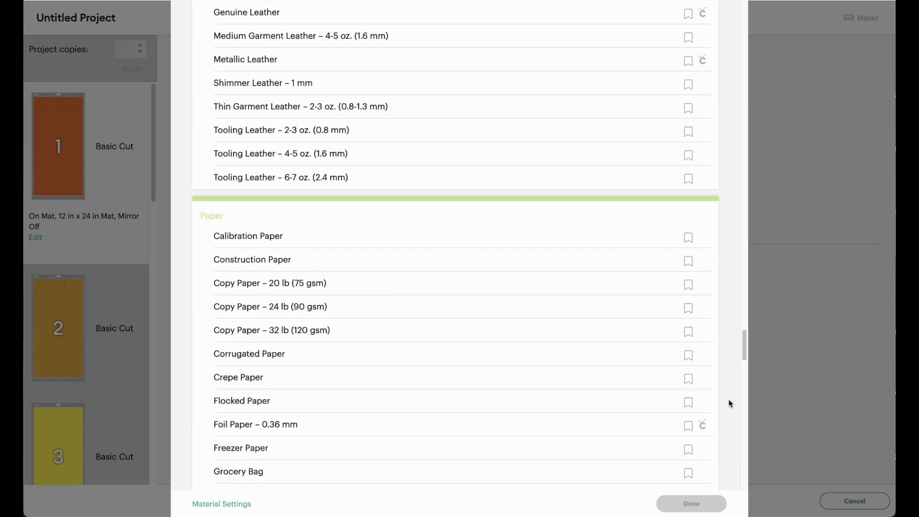
Step: Set the base material to Cardstock (for intricate cuts)
{"action": "left_click_drag", "start_coordinate": [745, 344], "coordinate": [745, 43]}
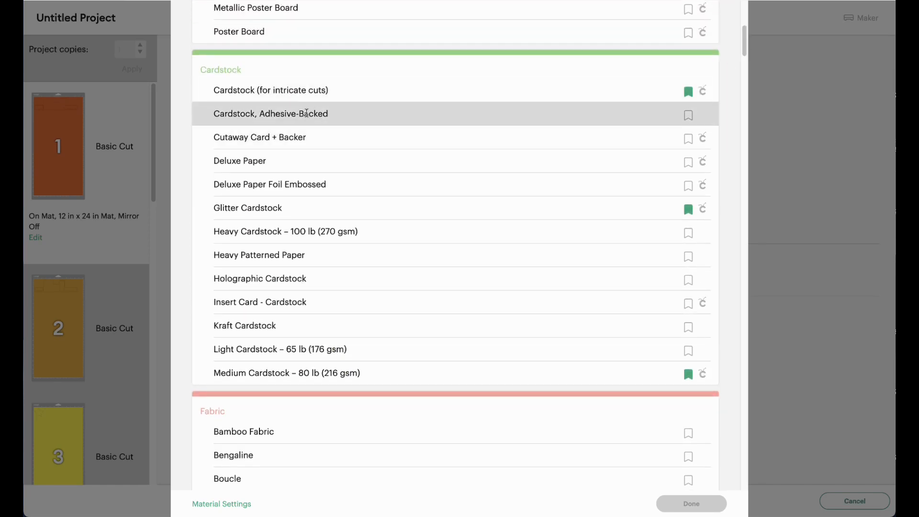
{"action": "left_click", "coordinate": [264, 90]}
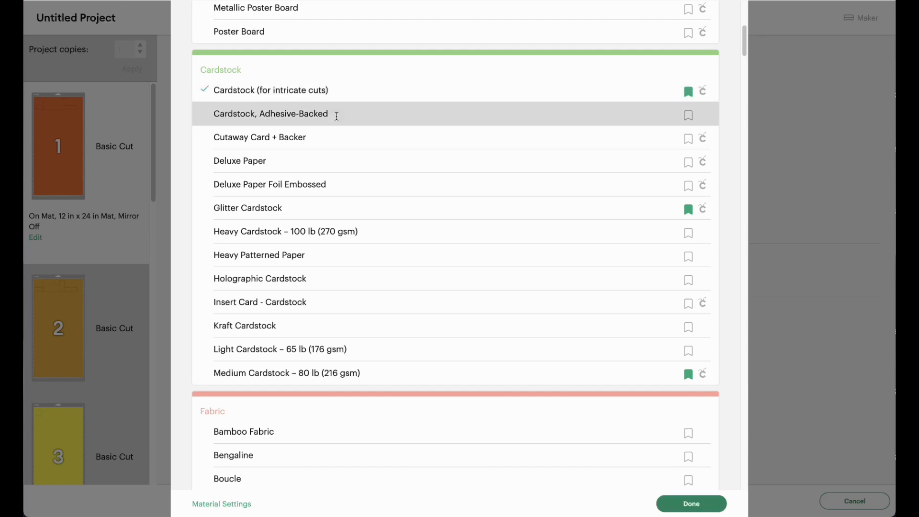
{"action": "left_click", "coordinate": [695, 504]}
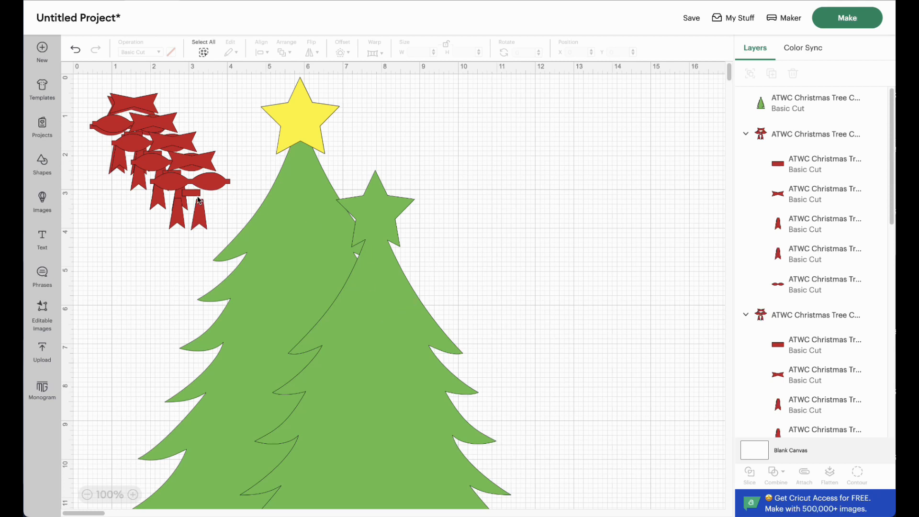
{"action": "left_click", "coordinate": [190, 181]}
{"action": "left_click", "coordinate": [156, 163]}
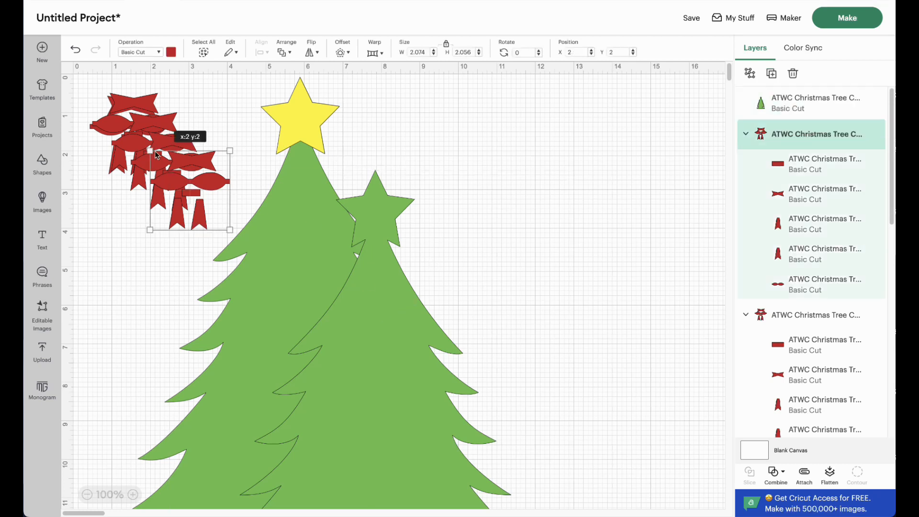
{"action": "left_click_drag", "start_coordinate": [86, 89], "coordinate": [189, 192]}
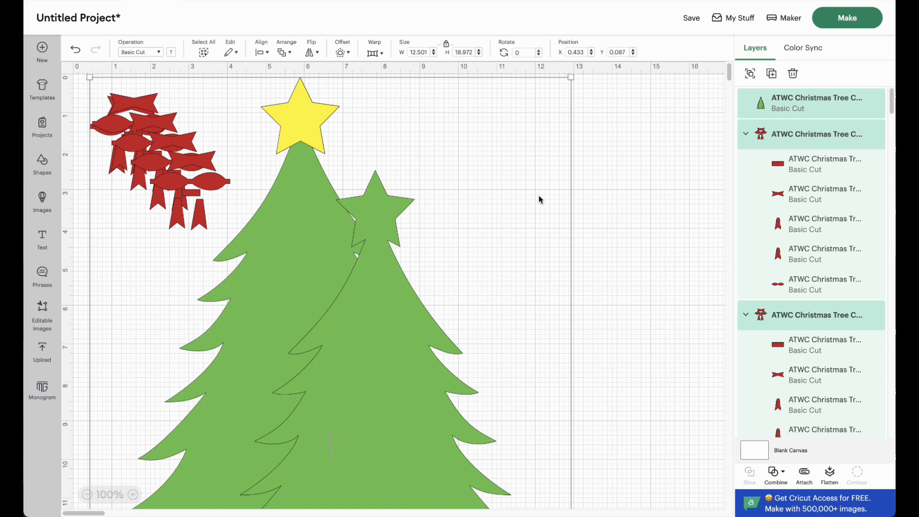
{"action": "left_click", "coordinate": [605, 186]}
Step: Delete the five red bow groups from the design one after another
{"action": "left_click", "coordinate": [803, 144]}
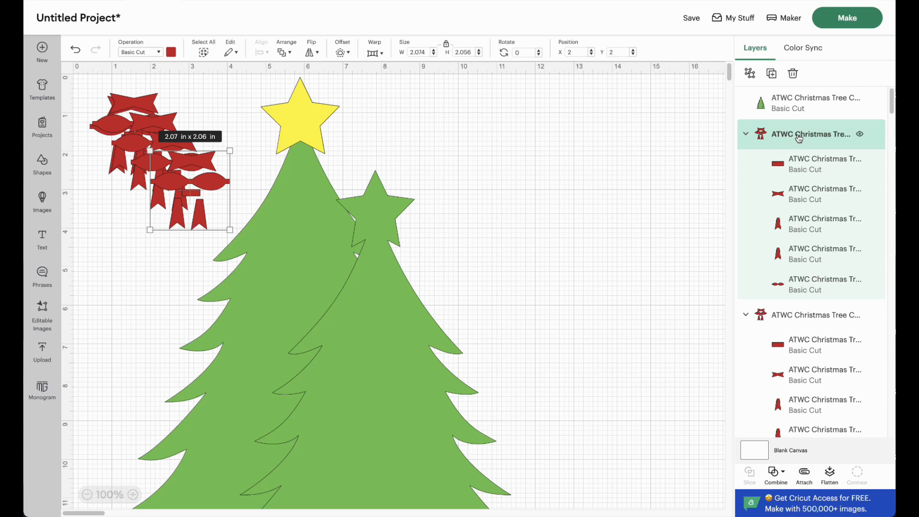
{"action": "key", "text": "ctrl+z"}
{"action": "left_click", "coordinate": [799, 138]}
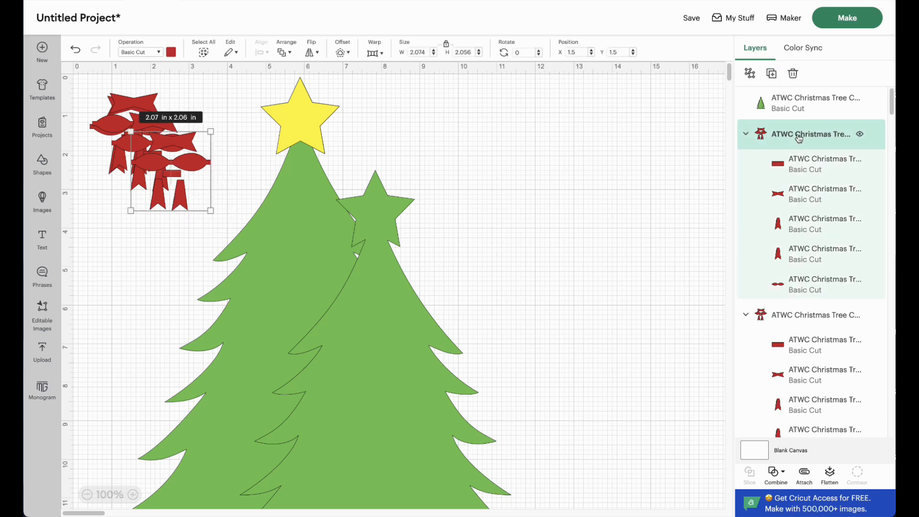
{"action": "key", "text": "ctrl+z"}
{"action": "left_click", "coordinate": [799, 138]}
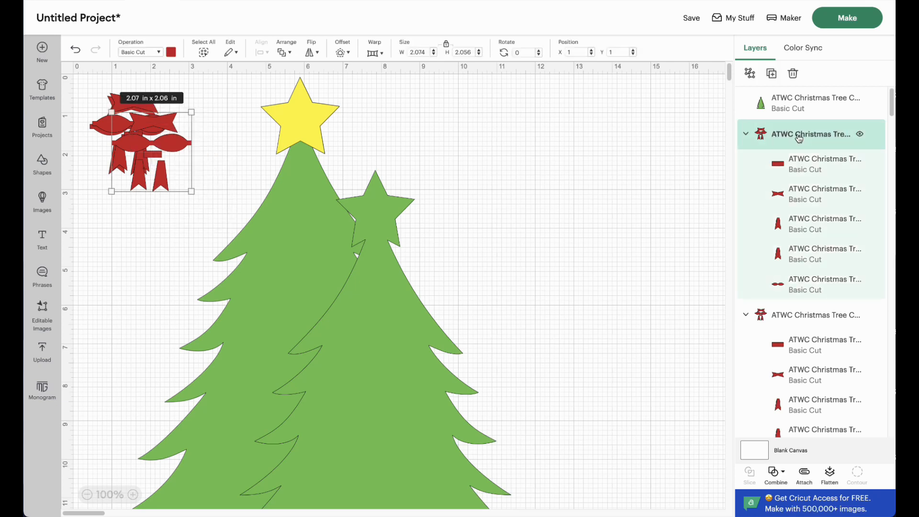
{"action": "key", "text": "ctrl+z"}
{"action": "left_click", "coordinate": [800, 139]}
{"action": "key", "text": "ctrl+z"}
{"action": "left_click", "coordinate": [799, 139]}
{"action": "key", "text": "ctrl+z"}
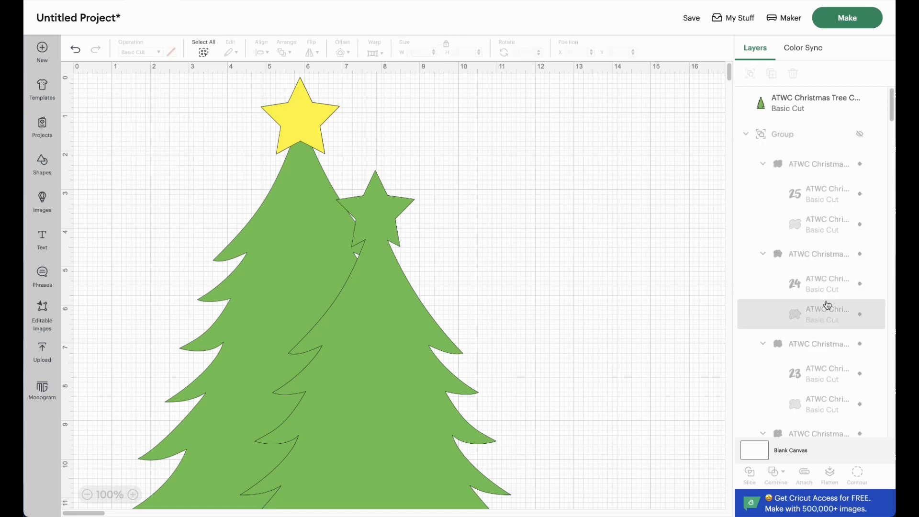
Step: Delete the red building layer and the yellow star, keeping the hidden number tag group
{"action": "scroll", "coordinate": [820, 304], "scroll_direction": "down", "scroll_amount": 8}
{"action": "scroll", "coordinate": [423, 329], "scroll_direction": "down", "scroll_amount": 15}
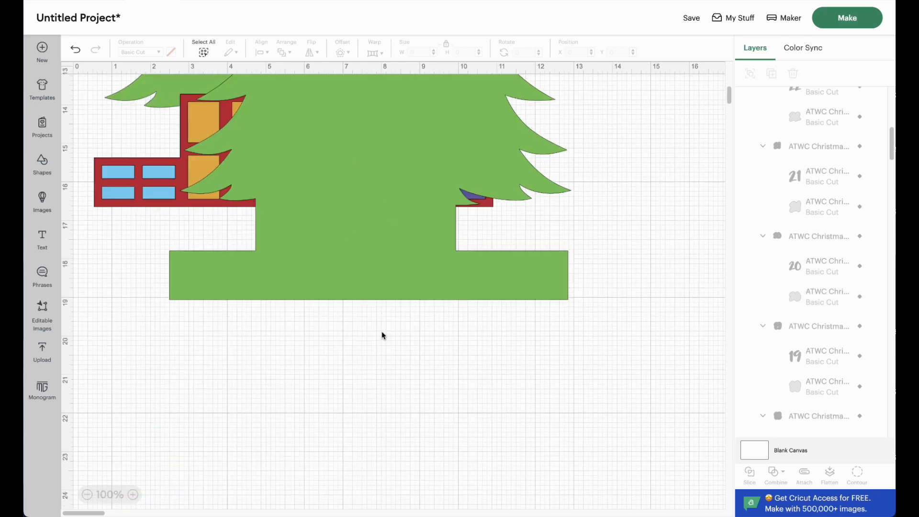
{"action": "scroll", "coordinate": [434, 333], "scroll_direction": "up", "scroll_amount": 4}
{"action": "scroll", "coordinate": [432, 331], "scroll_direction": "up", "scroll_amount": 1}
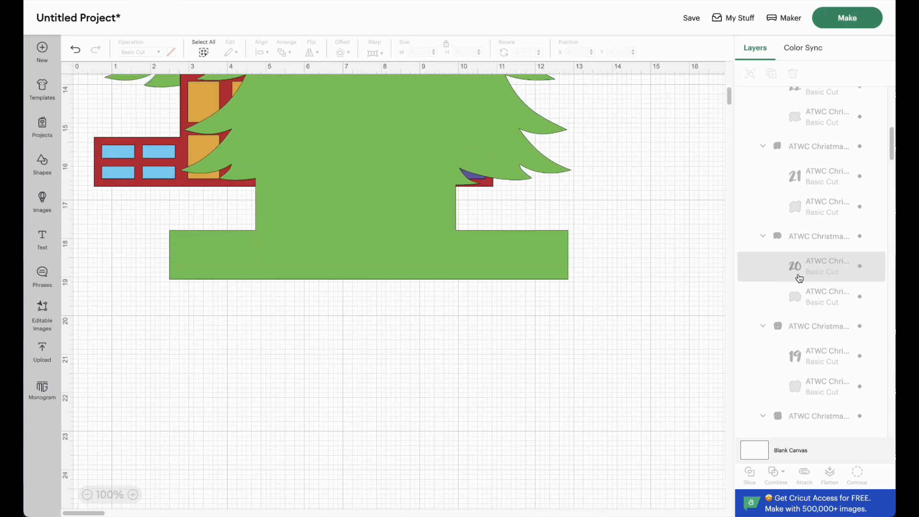
{"action": "scroll", "coordinate": [804, 287], "scroll_direction": "down", "scroll_amount": 8}
{"action": "scroll", "coordinate": [814, 332], "scroll_direction": "down", "scroll_amount": 3}
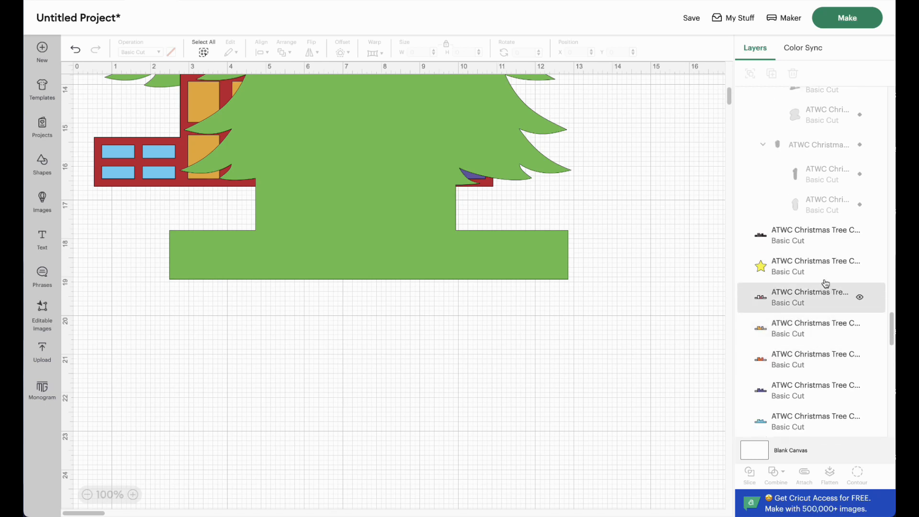
{"action": "left_click", "coordinate": [834, 240]}
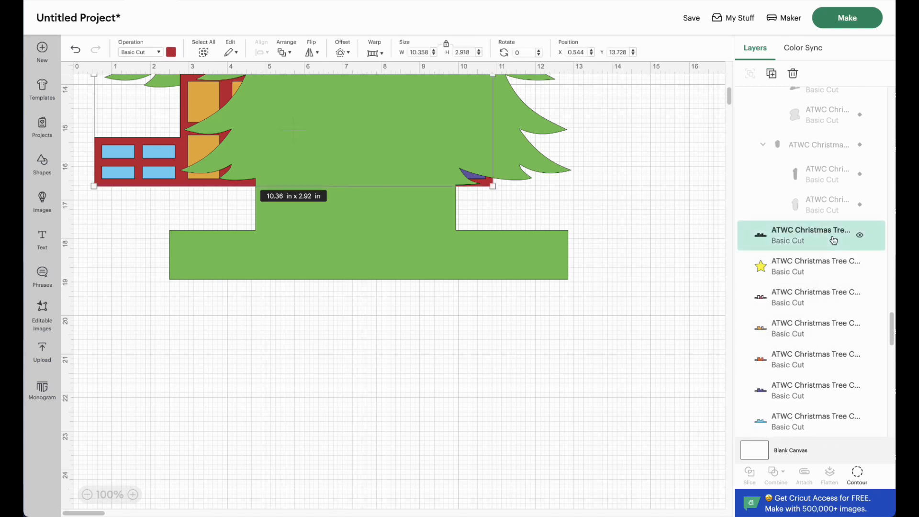
{"action": "key", "text": "Delete"}
{"action": "left_click", "coordinate": [834, 240]}
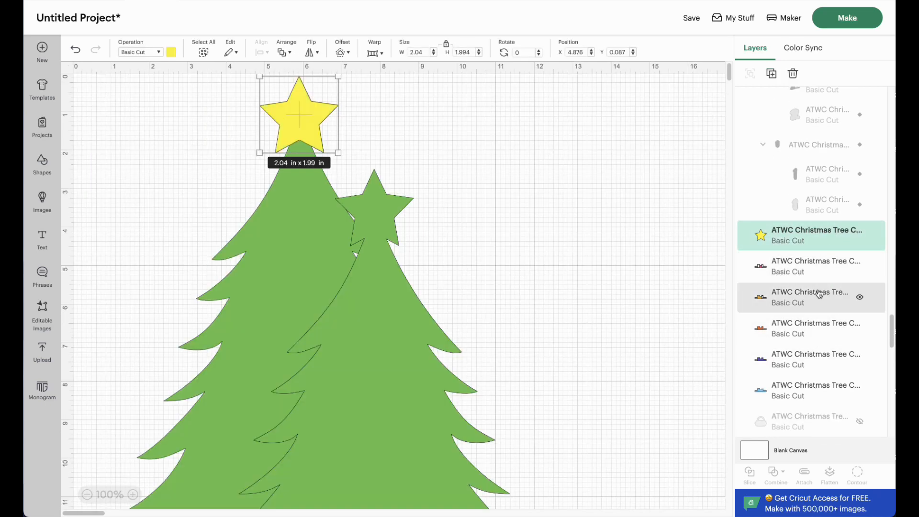
{"action": "key", "text": "Delete"}
Step: Delete the remaining pink, gold, orange, purple and light blue building layers from the tree base
{"action": "left_click", "coordinate": [810, 244]}
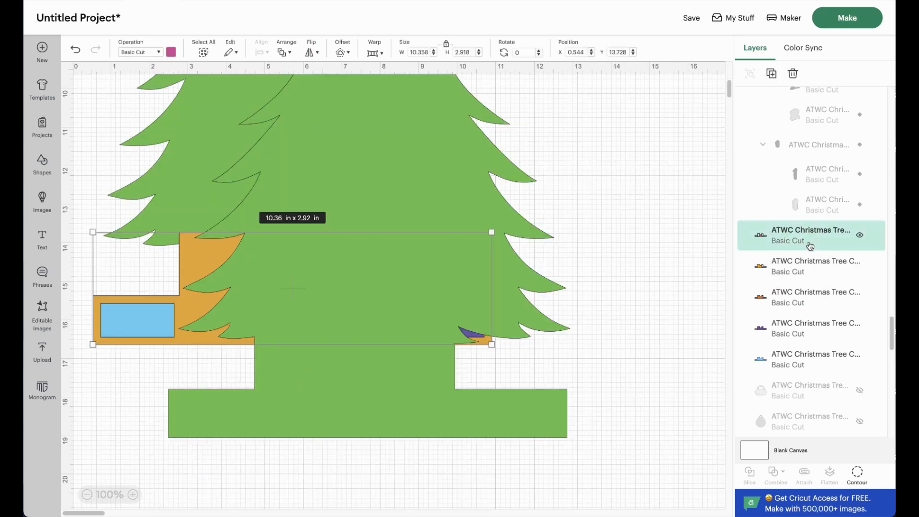
{"action": "key", "text": "Delete"}
{"action": "left_click", "coordinate": [810, 244]}
{"action": "key", "text": "Delete"}
{"action": "left_click", "coordinate": [810, 244]}
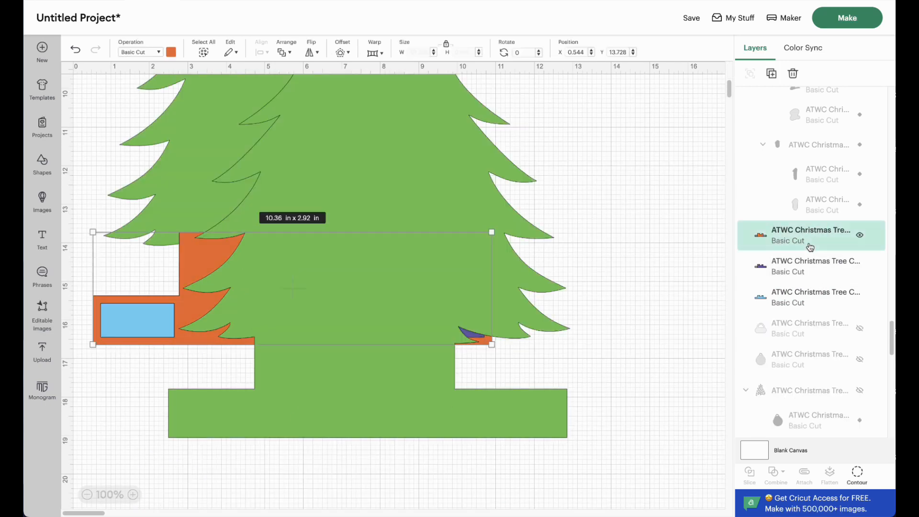
{"action": "key", "text": "Delete"}
{"action": "left_click", "coordinate": [810, 244]}
{"action": "key", "text": "Delete"}
{"action": "left_click", "coordinate": [808, 244]}
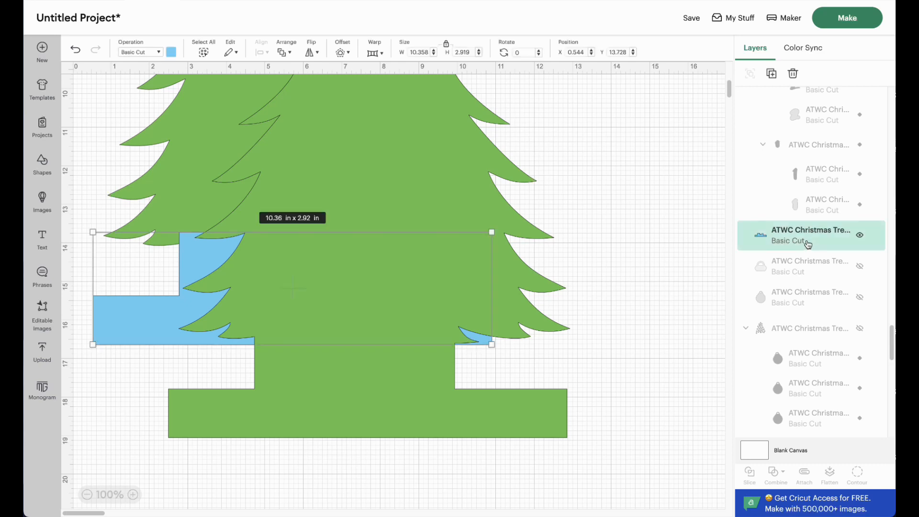
{"action": "key", "text": "Delete"}
Step: Delete the smaller green tree at the very end of the layer stack
{"action": "scroll", "coordinate": [812, 306], "scroll_direction": "down", "scroll_amount": 2}
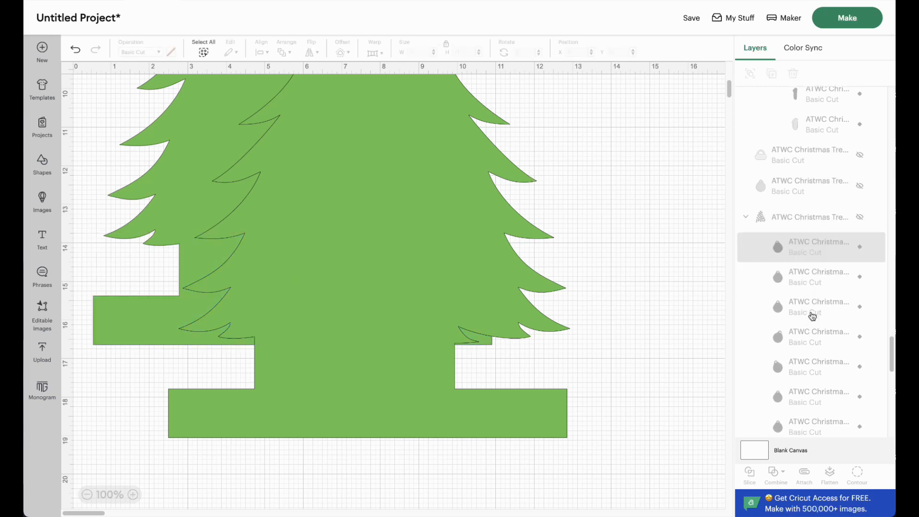
{"action": "scroll", "coordinate": [813, 316], "scroll_direction": "down", "scroll_amount": 5}
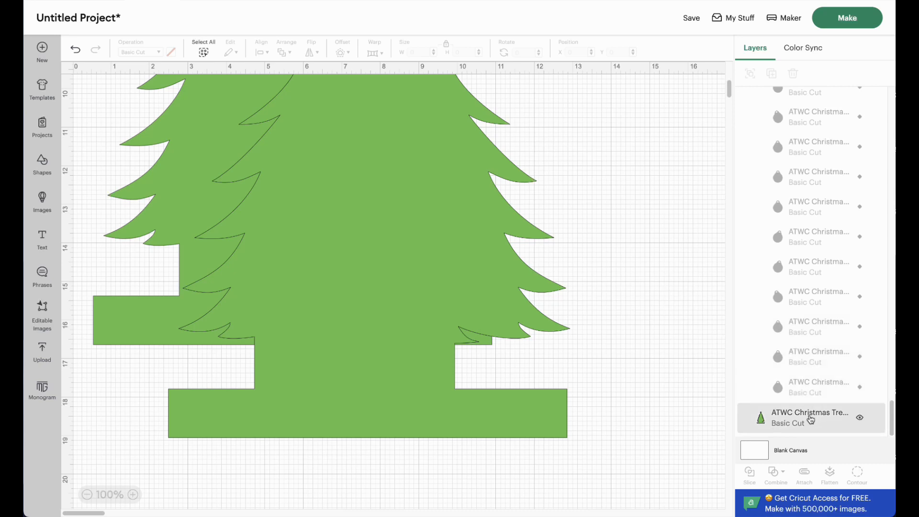
{"action": "left_click", "coordinate": [811, 420]}
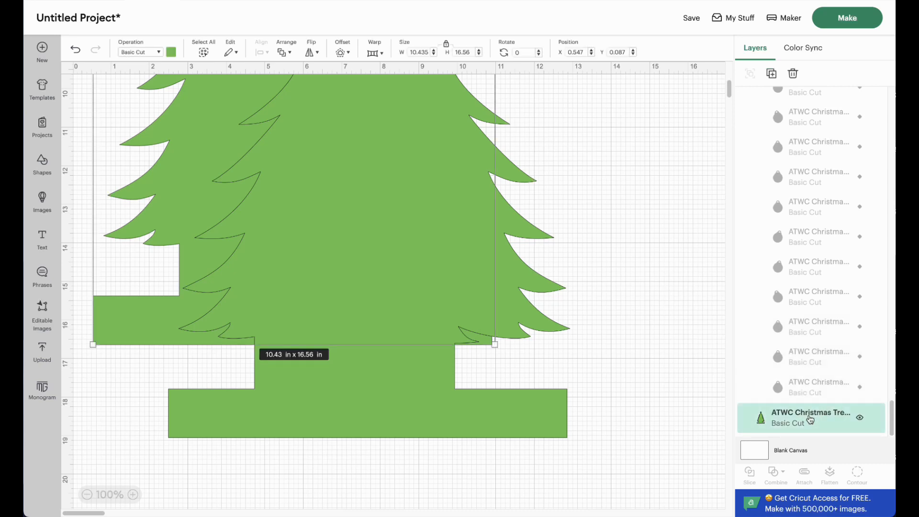
{"action": "key", "text": "Delete"}
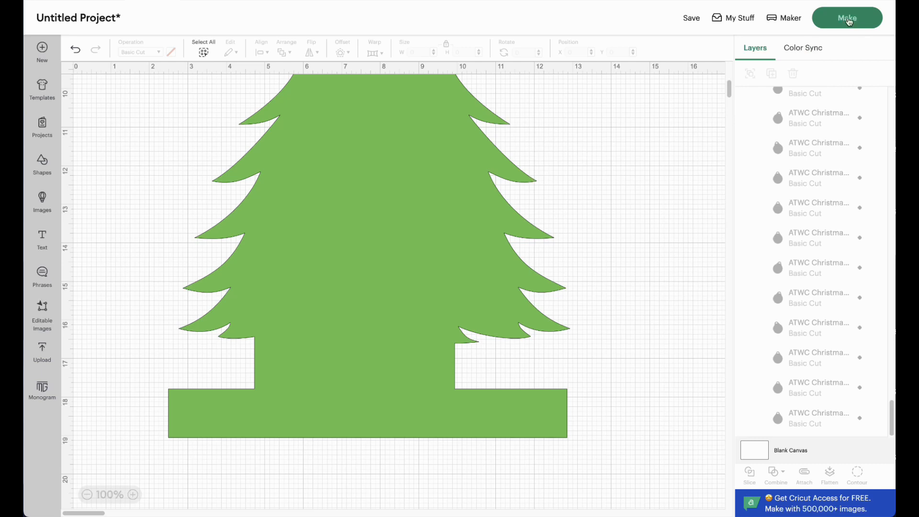
Step: Send the remaining green tree to the mat preview, shift it about 0.5 in to the right and accept the larger mat
{"action": "left_click", "coordinate": [848, 20]}
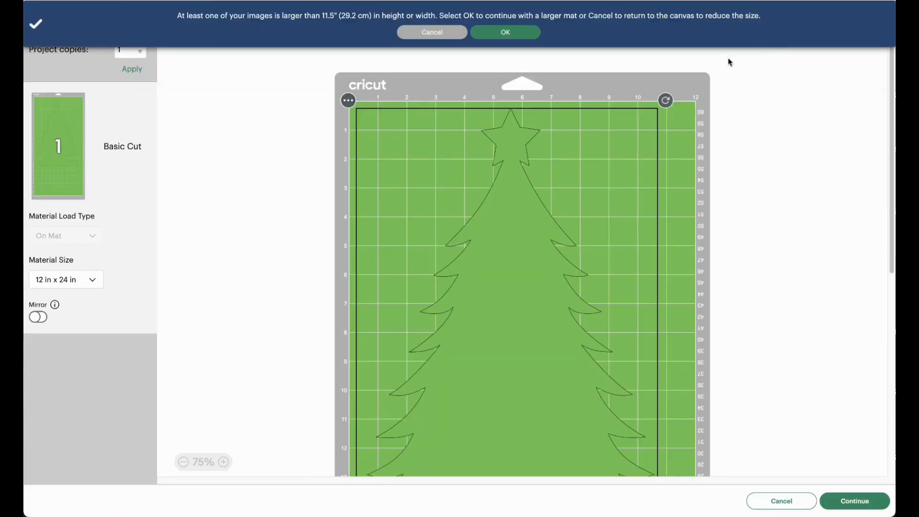
{"action": "left_click_drag", "start_coordinate": [507, 273], "coordinate": [522, 272]}
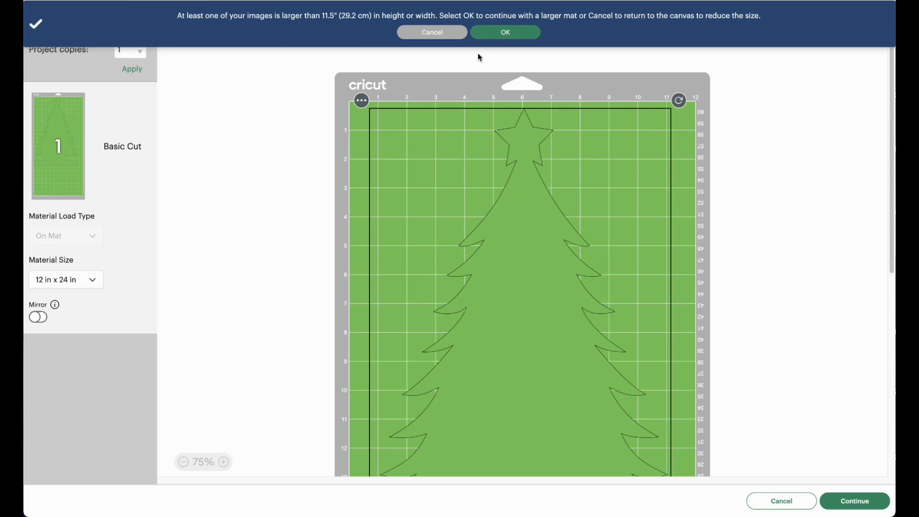
{"action": "left_click", "coordinate": [510, 33]}
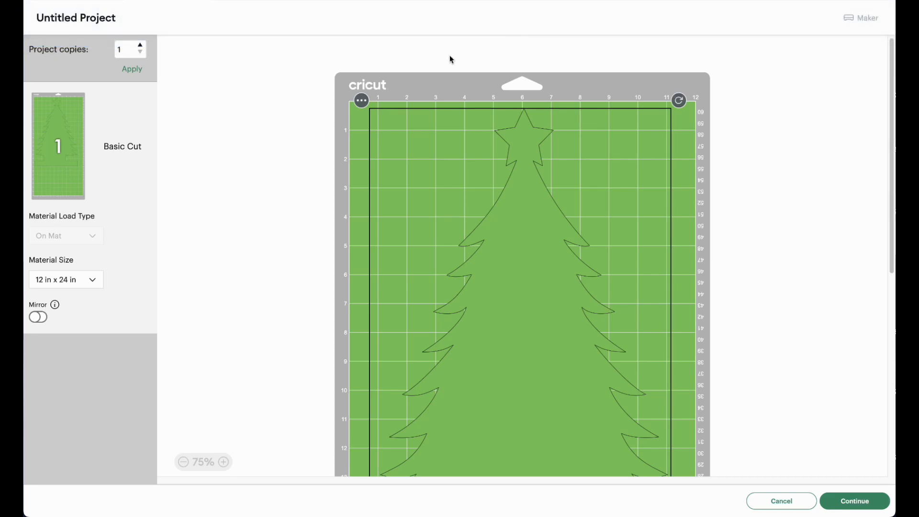
Step: Continue to the material setup and set the base material to Chipboard (1.5 mm) from the full compatible list
{"action": "left_click", "coordinate": [845, 502]}
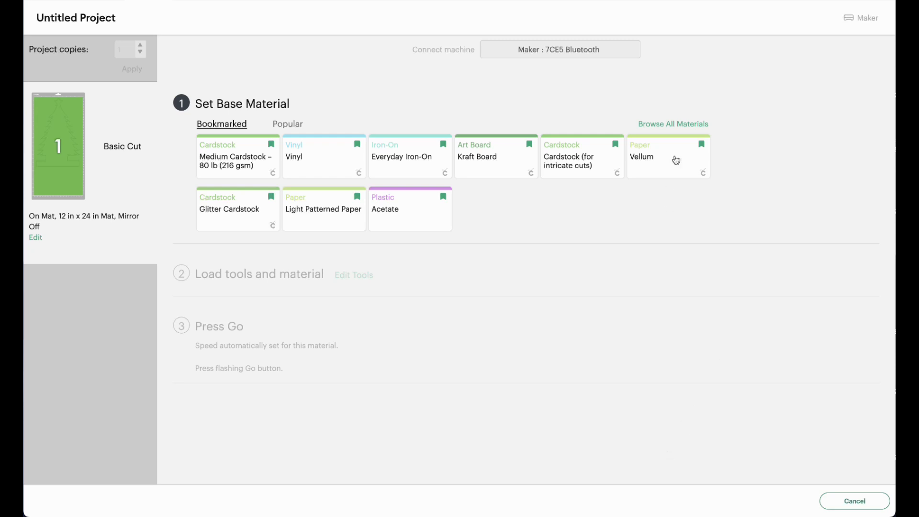
{"action": "left_click", "coordinate": [678, 126]}
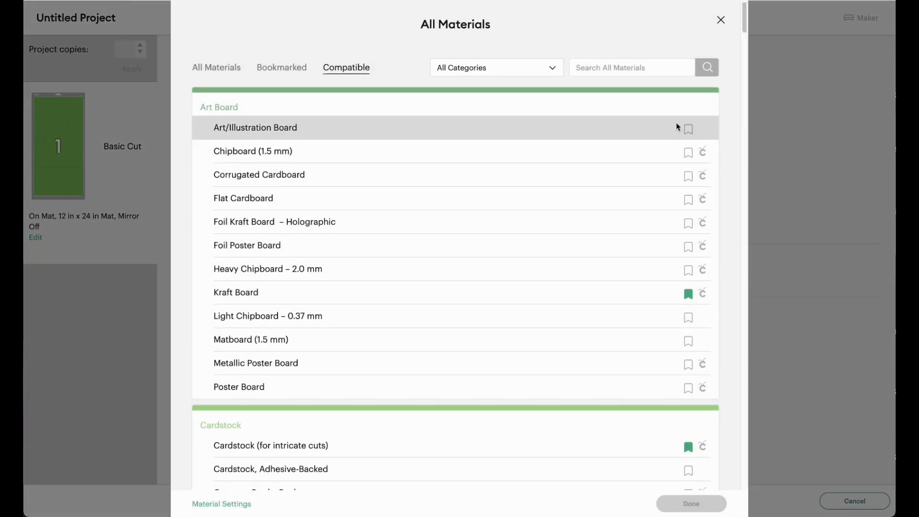
{"action": "left_click", "coordinate": [295, 156]}
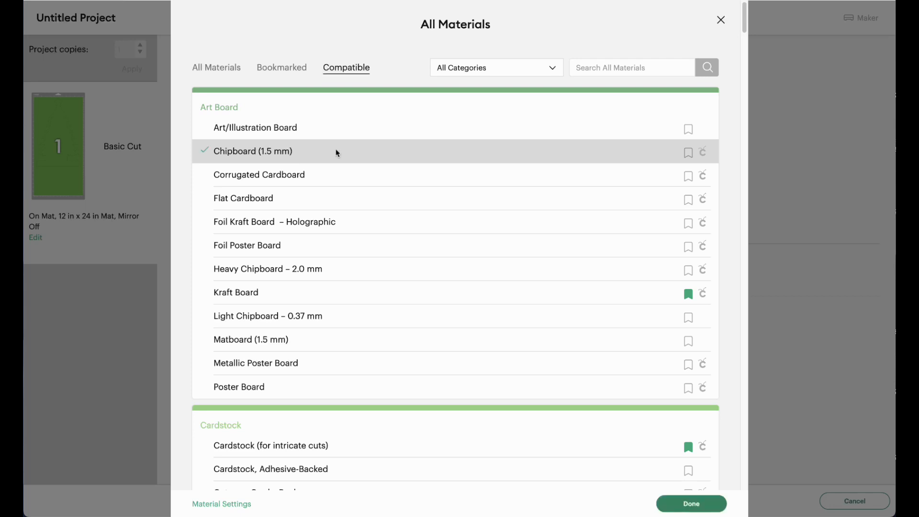
{"action": "left_click", "coordinate": [691, 503]}
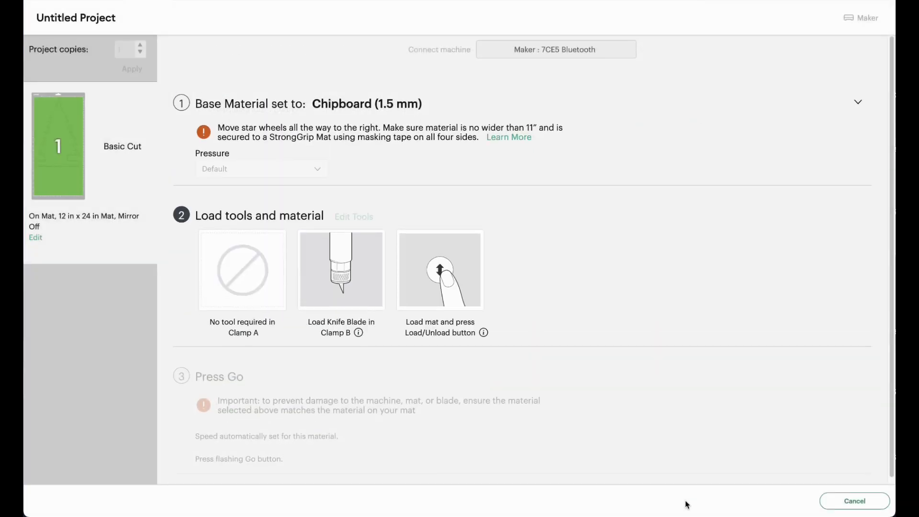
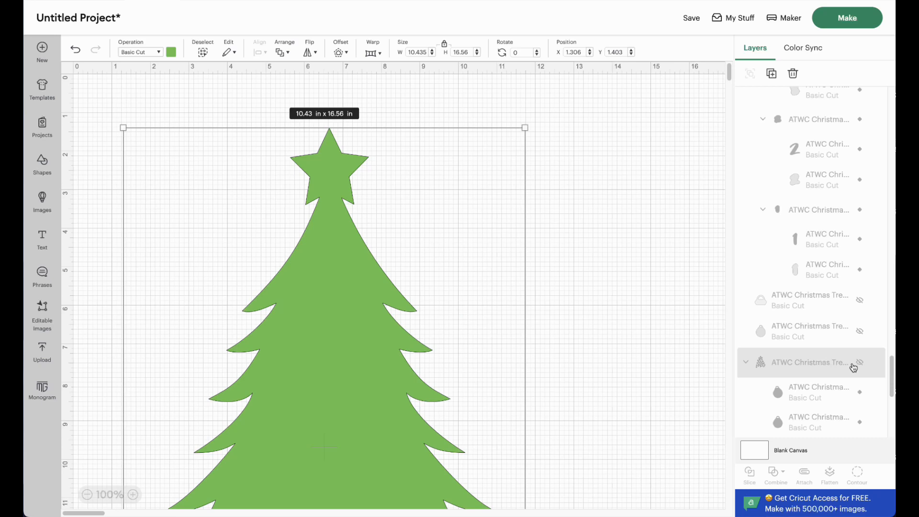
Step: Unhide the black ornament set in the layer stack and delete the large green tree from the canvas
{"action": "scroll", "coordinate": [820, 364], "scroll_direction": "down", "scroll_amount": 3}
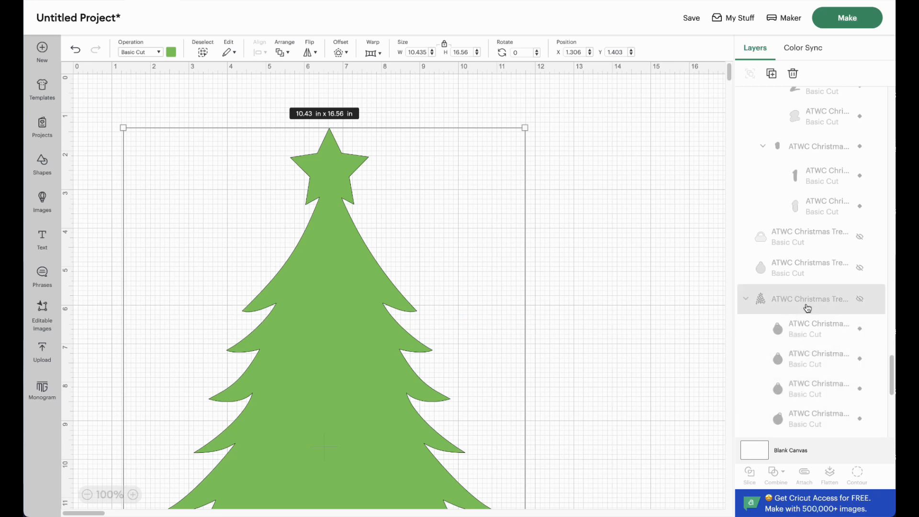
{"action": "left_click", "coordinate": [861, 301]}
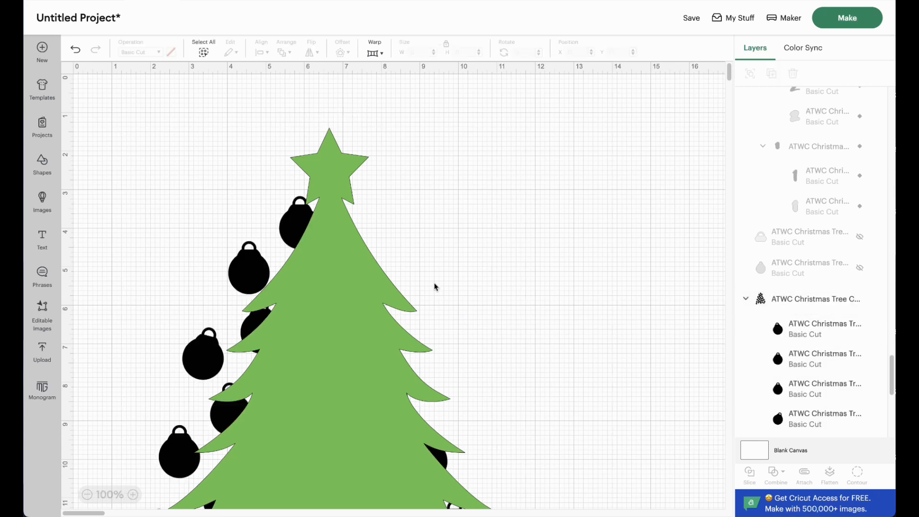
{"action": "left_click", "coordinate": [333, 152]}
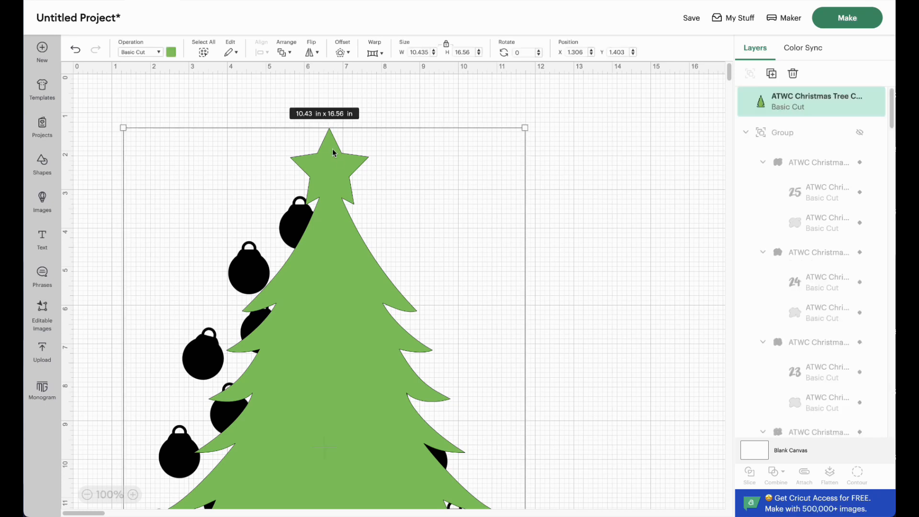
{"action": "key", "text": "Delete"}
Step: Move the black ornament set to about X 0.2, Y 0.1 in and send it to the preview on a 12 in x 12 in mat
{"action": "left_click_drag", "start_coordinate": [309, 243], "coordinate": [256, 122]}
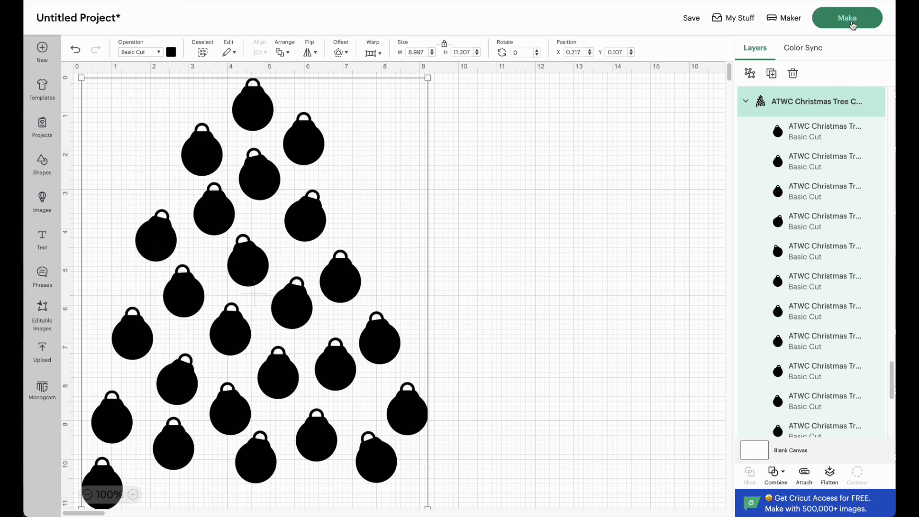
{"action": "left_click", "coordinate": [854, 24]}
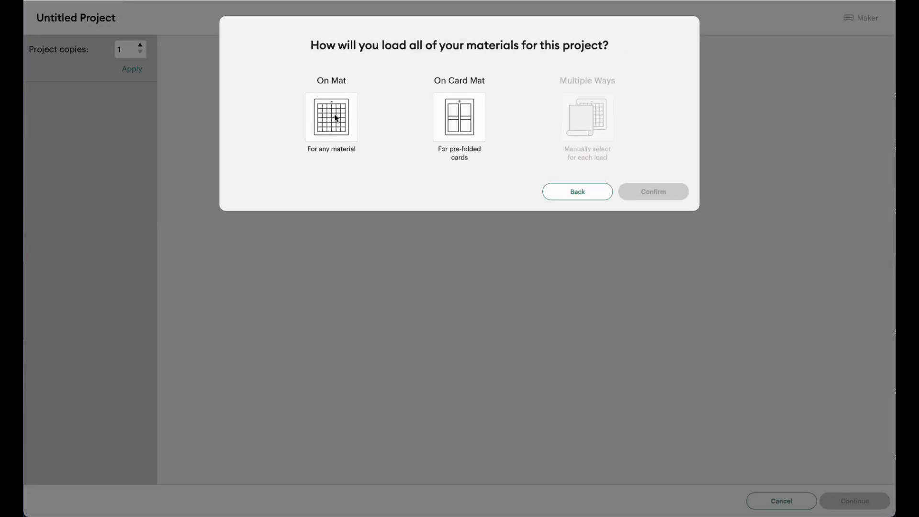
{"action": "left_click", "coordinate": [335, 117]}
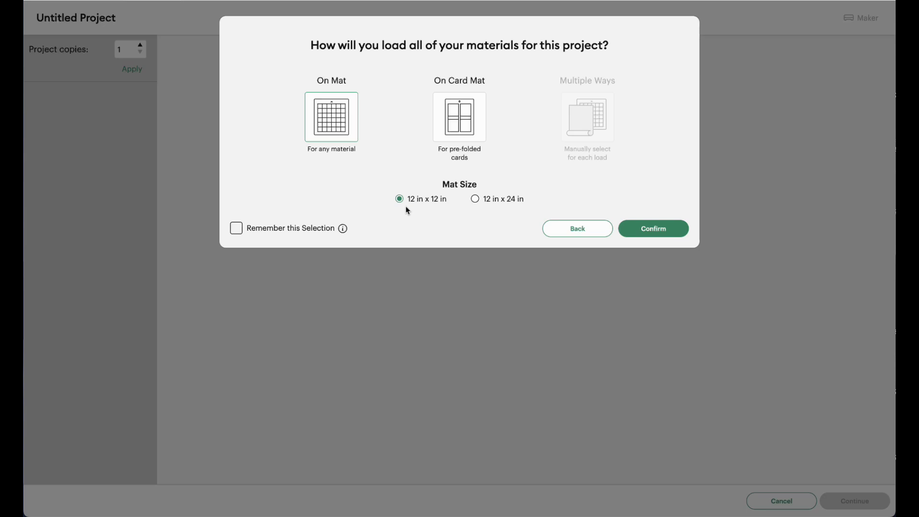
{"action": "left_click", "coordinate": [664, 233]}
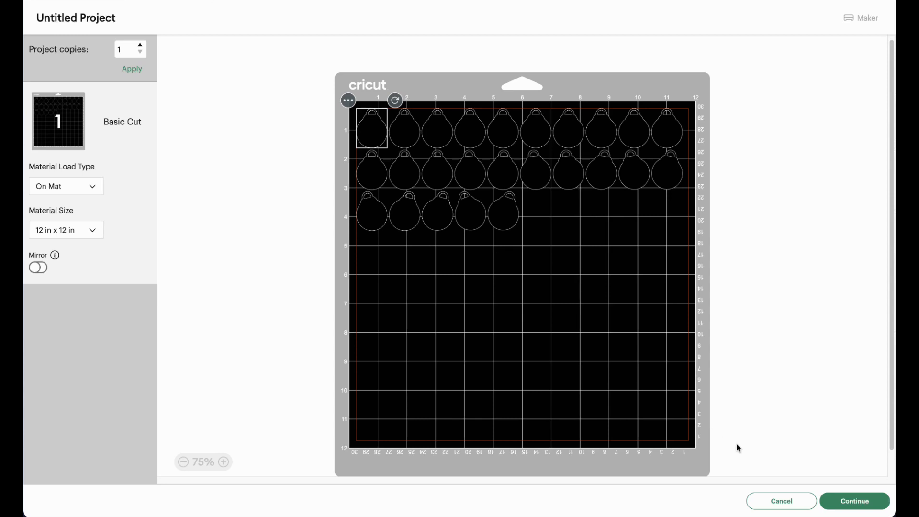
Step: Continue to the material setup and choose Chipboard (1.5 mm) as the base material for the ornaments
{"action": "left_click", "coordinate": [853, 506]}
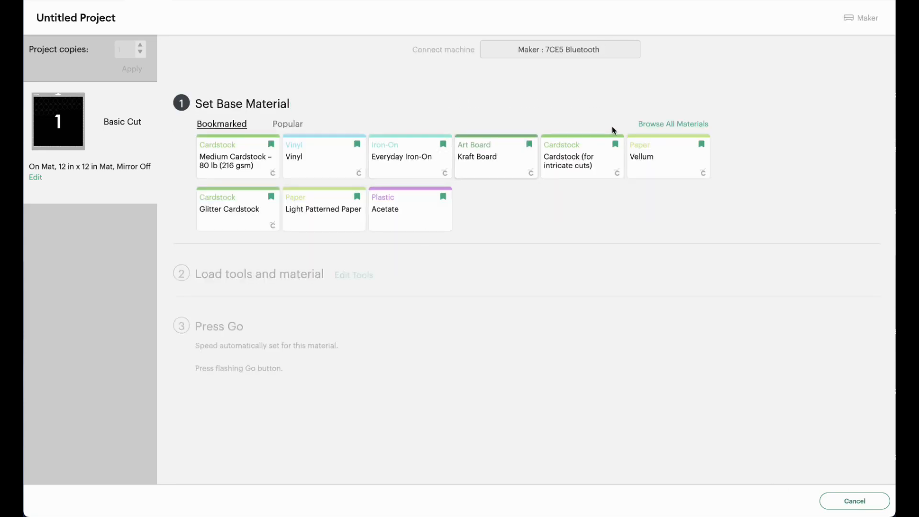
{"action": "left_click", "coordinate": [657, 126]}
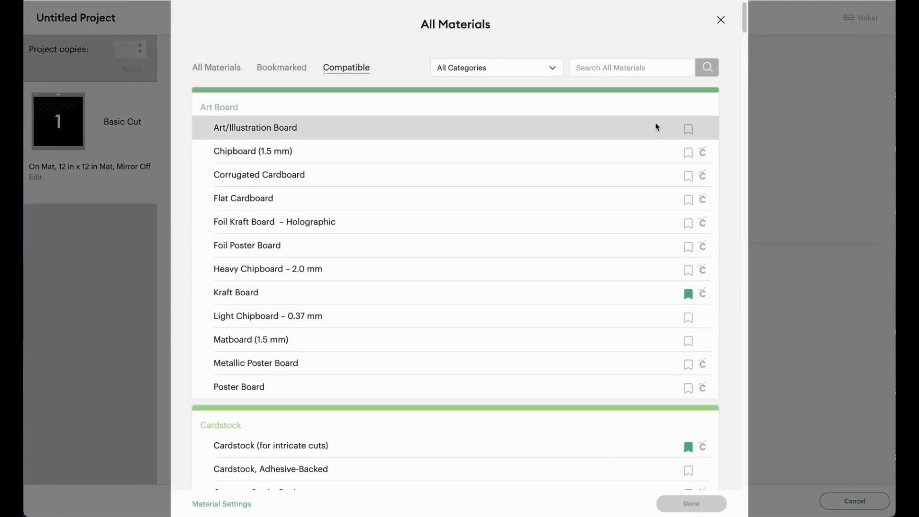
{"action": "left_click", "coordinate": [280, 152]}
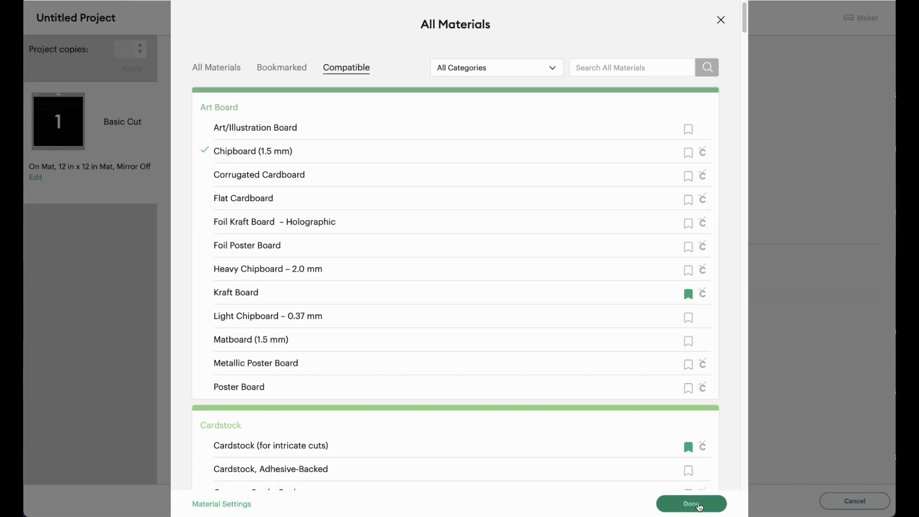
{"action": "left_click", "coordinate": [697, 504]}
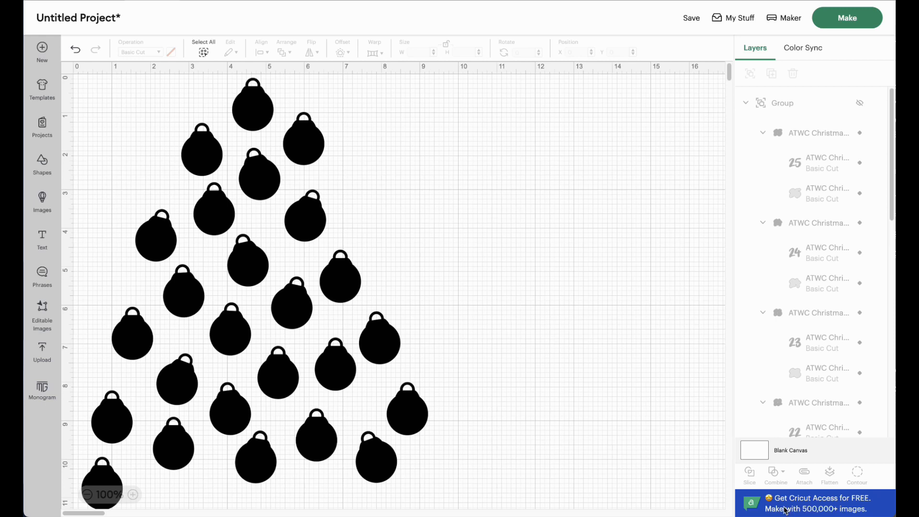
Step: Unhide the single blue ornament and delete the whole black ornament set
{"action": "left_click", "coordinate": [312, 222]}
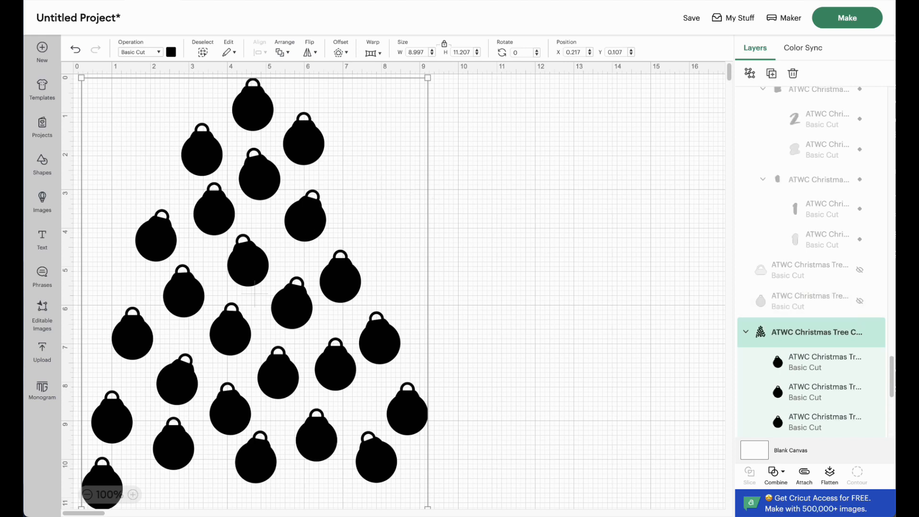
{"action": "scroll", "coordinate": [818, 341], "scroll_direction": "down", "scroll_amount": 5}
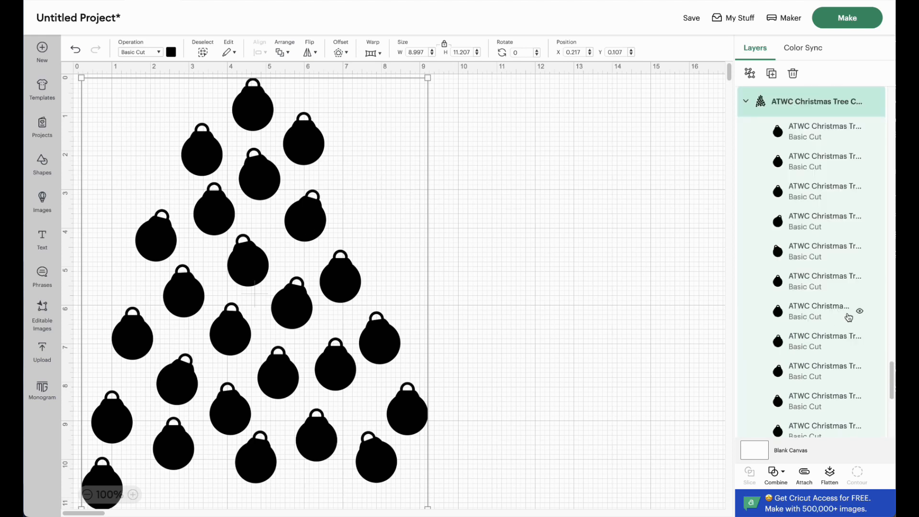
{"action": "scroll", "coordinate": [843, 293], "scroll_direction": "up", "scroll_amount": 5}
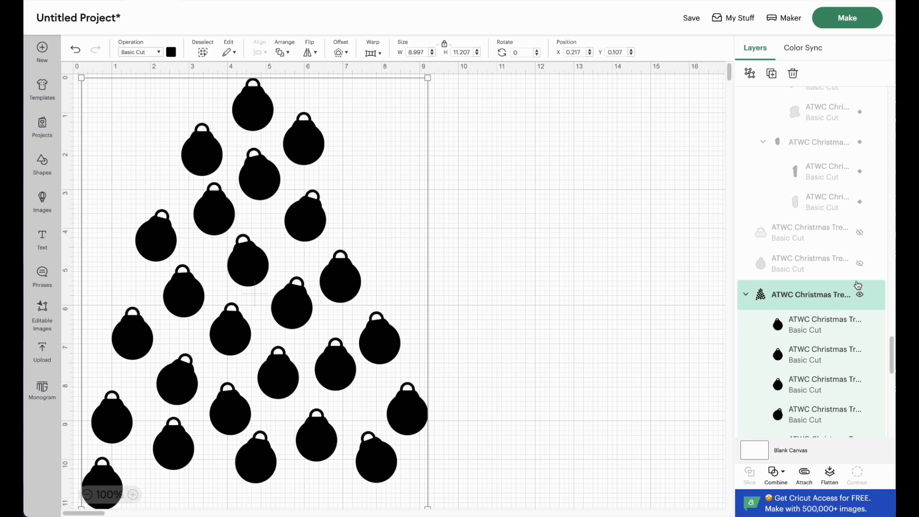
{"action": "left_click", "coordinate": [861, 265]}
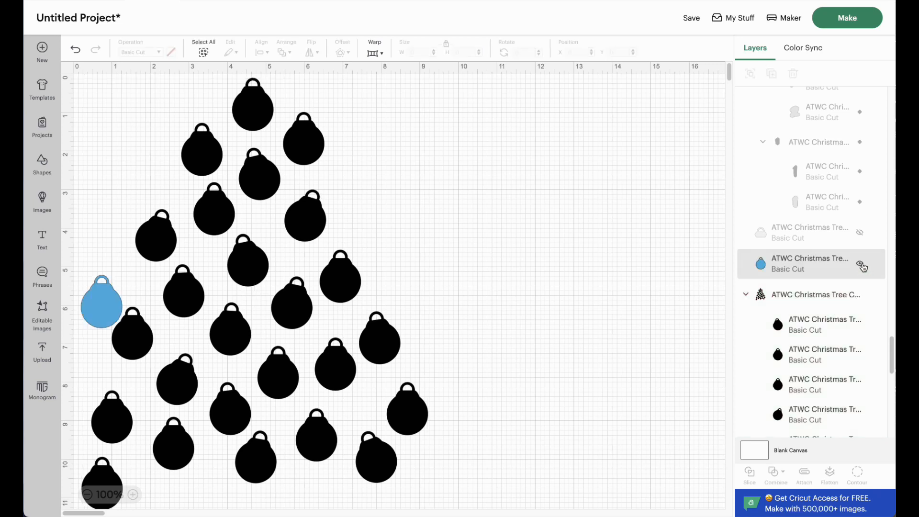
{"action": "left_click", "coordinate": [786, 305]}
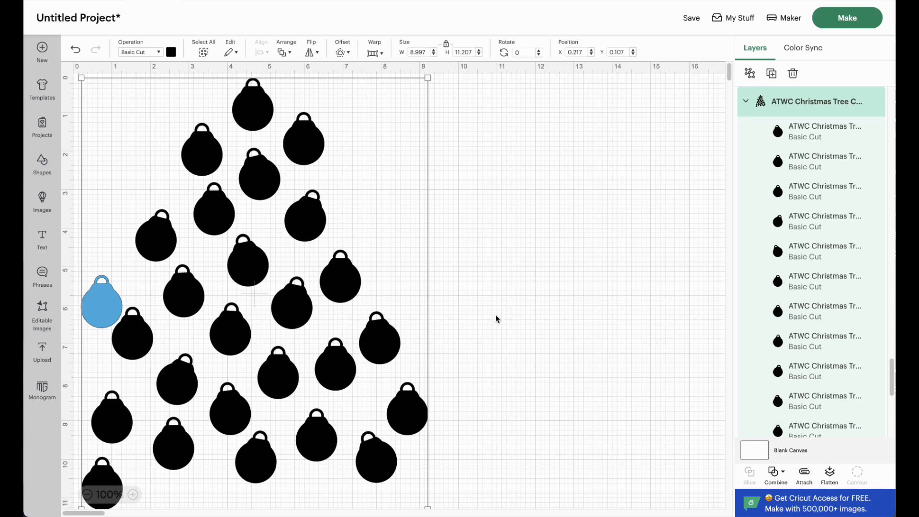
{"action": "key", "text": "Delete"}
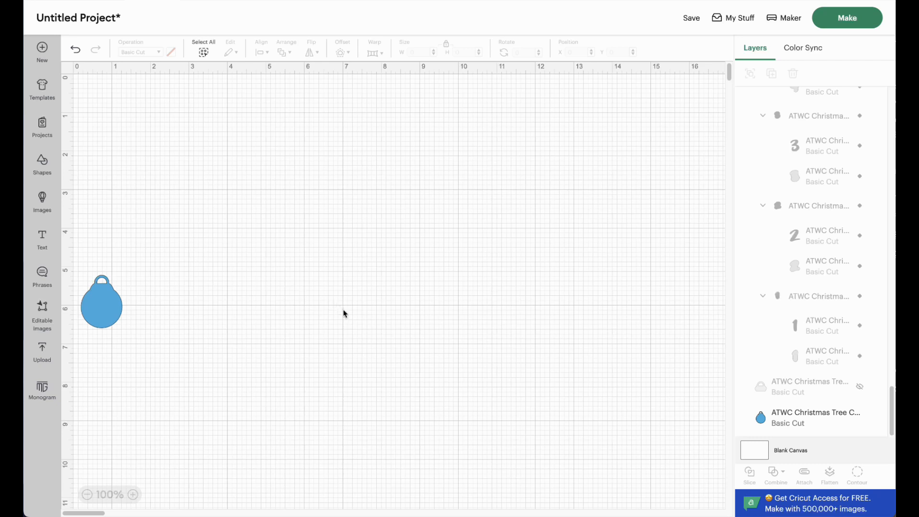
Step: Move the blue ornament to the canvas's upper-left corner, duplicate it and place the copy right beside it
{"action": "left_click_drag", "start_coordinate": [99, 317], "coordinate": [99, 120]}
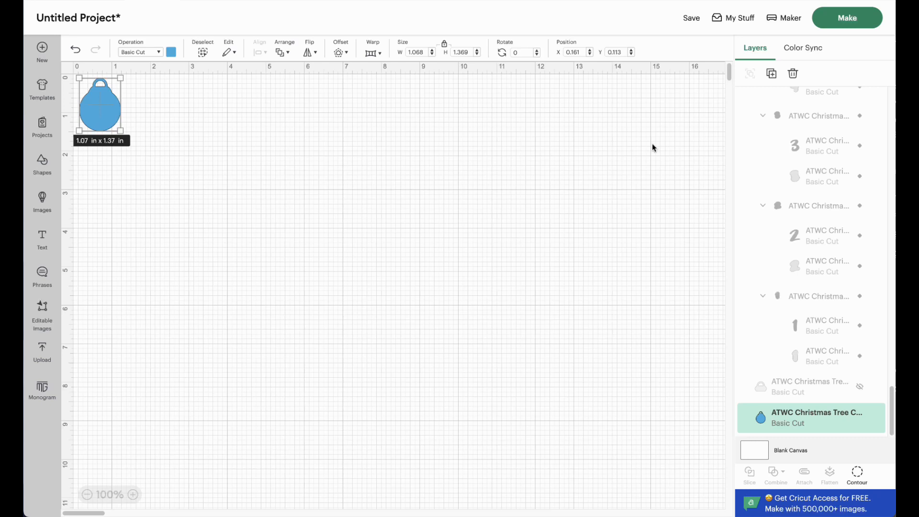
{"action": "left_click", "coordinate": [772, 75]}
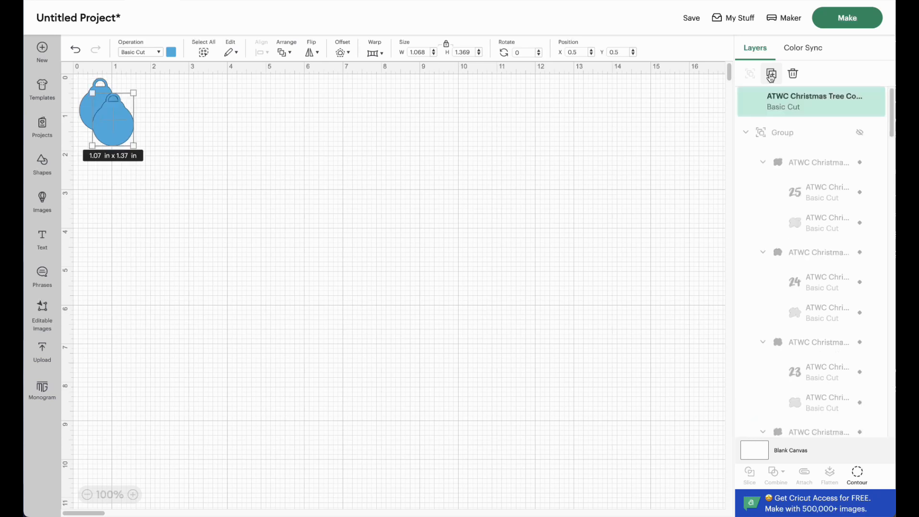
{"action": "left_click_drag", "start_coordinate": [114, 132], "coordinate": [145, 117]}
Step: Duplicate the ornament pair three times and space the copies about 3 in apart to form a row of eight
{"action": "left_click_drag", "start_coordinate": [164, 155], "coordinate": [98, 115]}
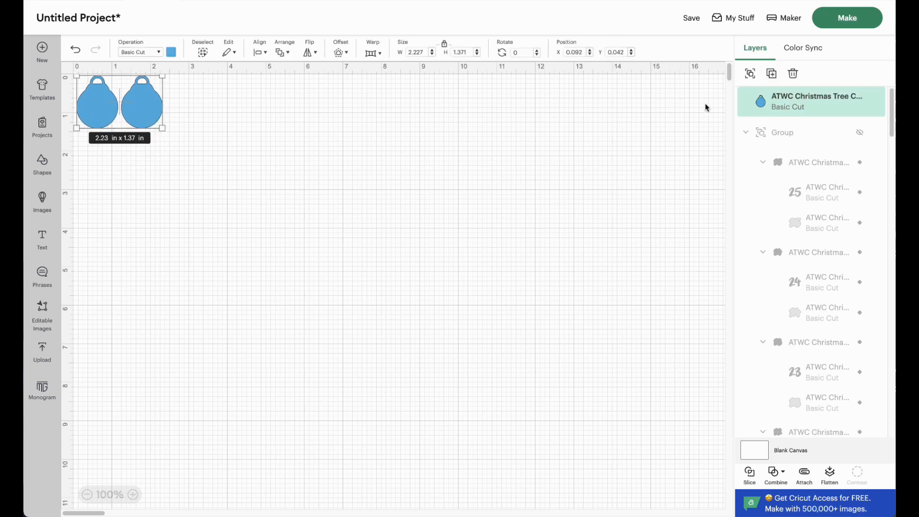
{"action": "left_click", "coordinate": [772, 73]}
{"action": "left_click_drag", "start_coordinate": [185, 138], "coordinate": [264, 103]}
{"action": "left_click", "coordinate": [772, 73]}
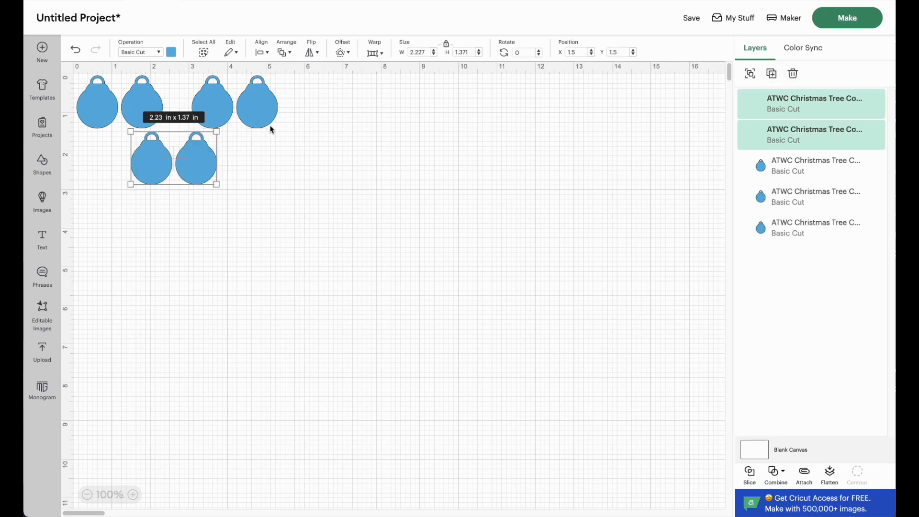
{"action": "left_click_drag", "start_coordinate": [201, 168], "coordinate": [376, 113]}
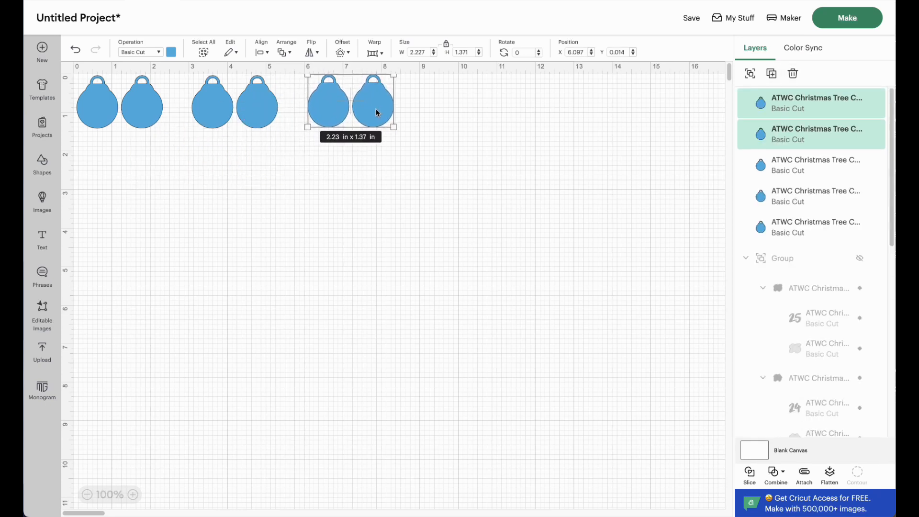
{"action": "left_click", "coordinate": [772, 73]}
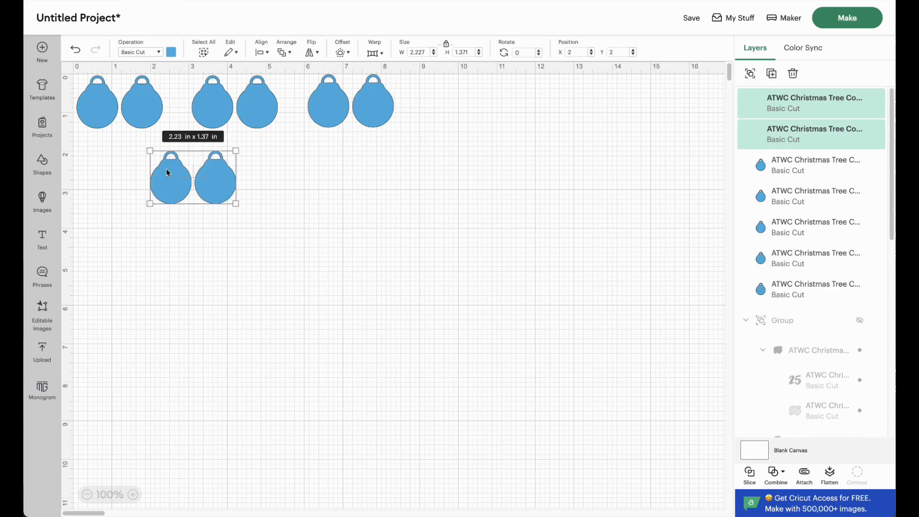
{"action": "left_click_drag", "start_coordinate": [220, 190], "coordinate": [493, 112]}
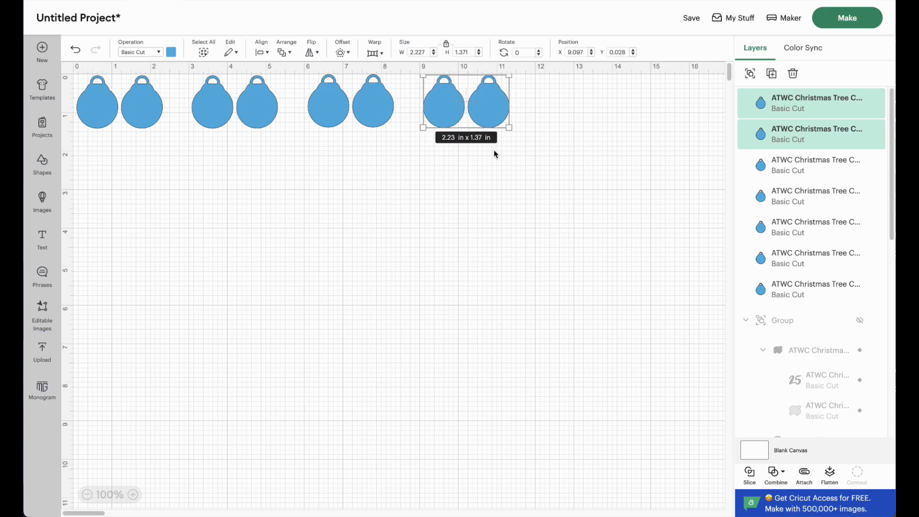
{"action": "left_click", "coordinate": [486, 172]}
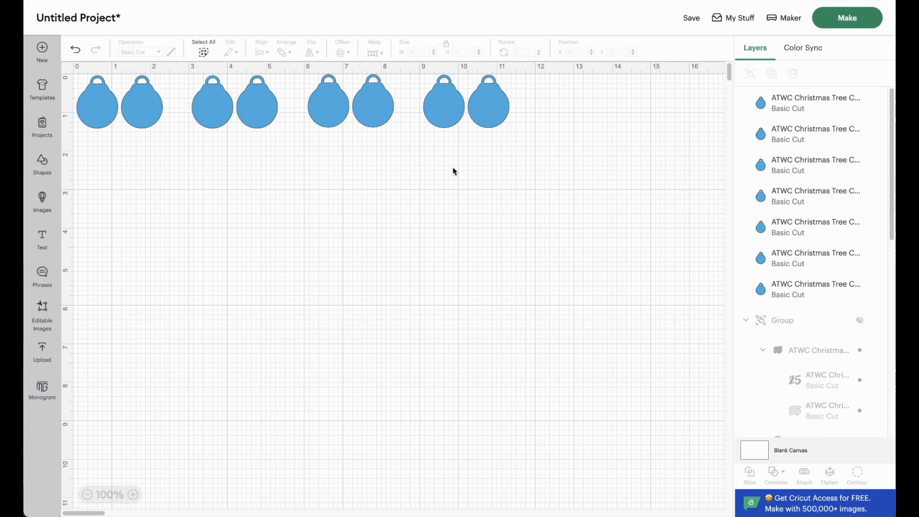
Step: Duplicate the row of eight blue ornaments and place the copy below it at about Y 3.2 in
{"action": "left_click_drag", "start_coordinate": [520, 167], "coordinate": [90, 113]}
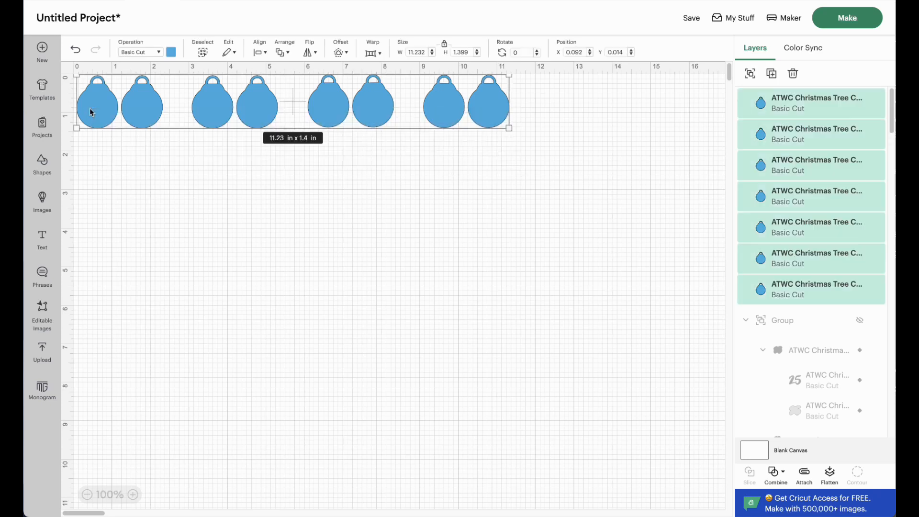
{"action": "left_click", "coordinate": [773, 74]}
{"action": "left_click_drag", "start_coordinate": [427, 205], "coordinate": [324, 232]}
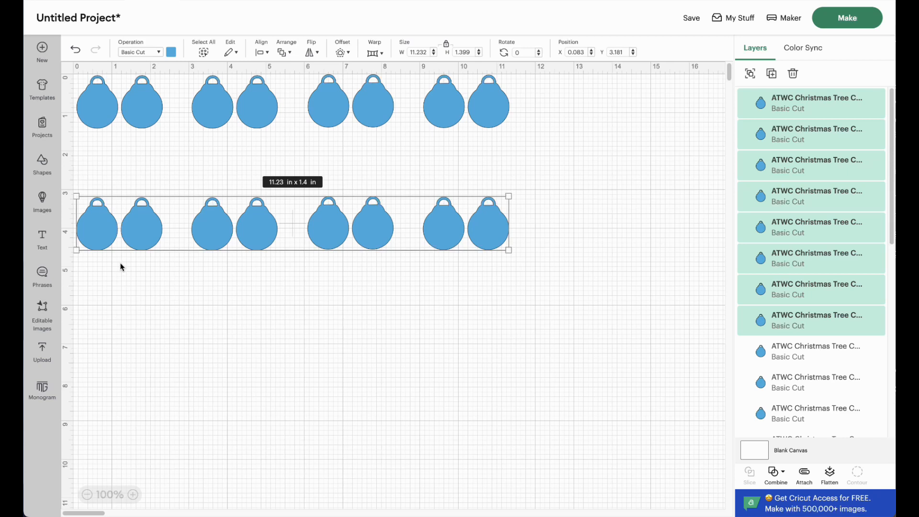
{"action": "left_click", "coordinate": [150, 167]}
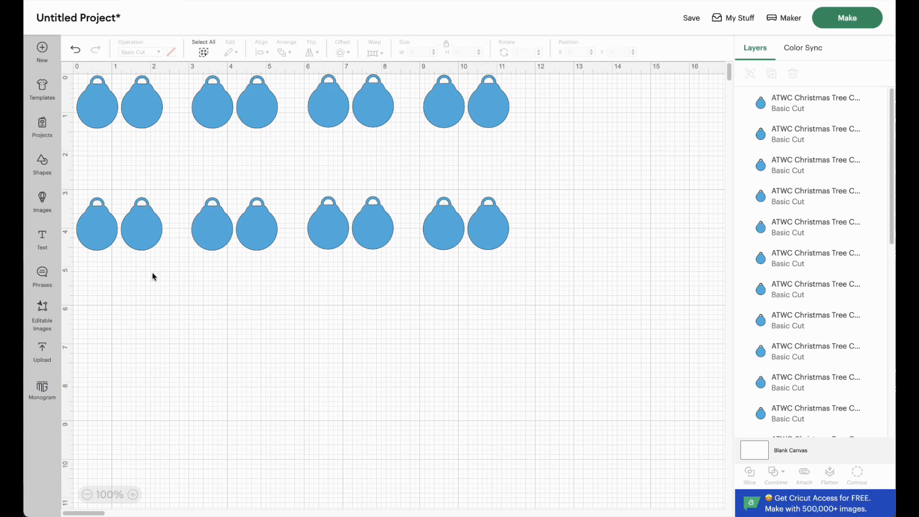
Step: Duplicate the second ornament row and place the copy as a third row about 3 in below it
{"action": "left_click_drag", "start_coordinate": [527, 274], "coordinate": [99, 211]}
{"action": "left_click", "coordinate": [774, 74]}
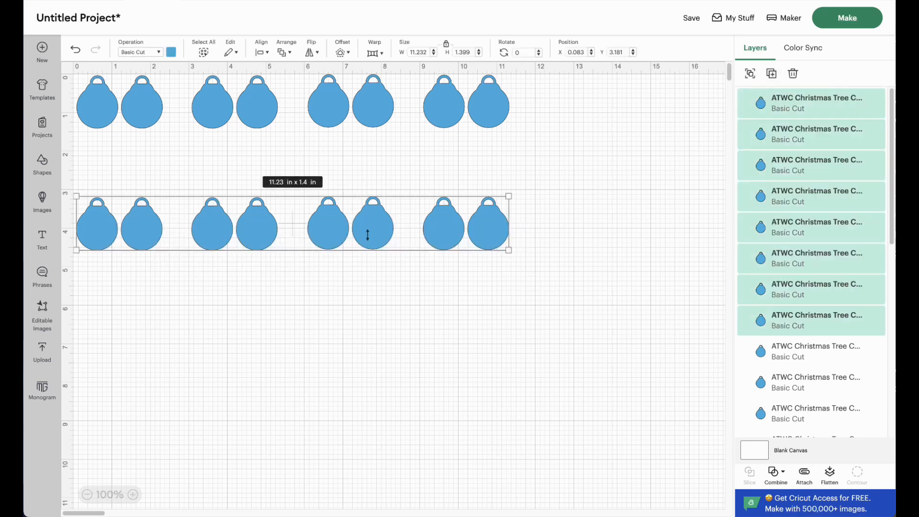
{"action": "left_click_drag", "start_coordinate": [365, 223], "coordinate": [254, 343]}
{"action": "left_click", "coordinate": [341, 409]}
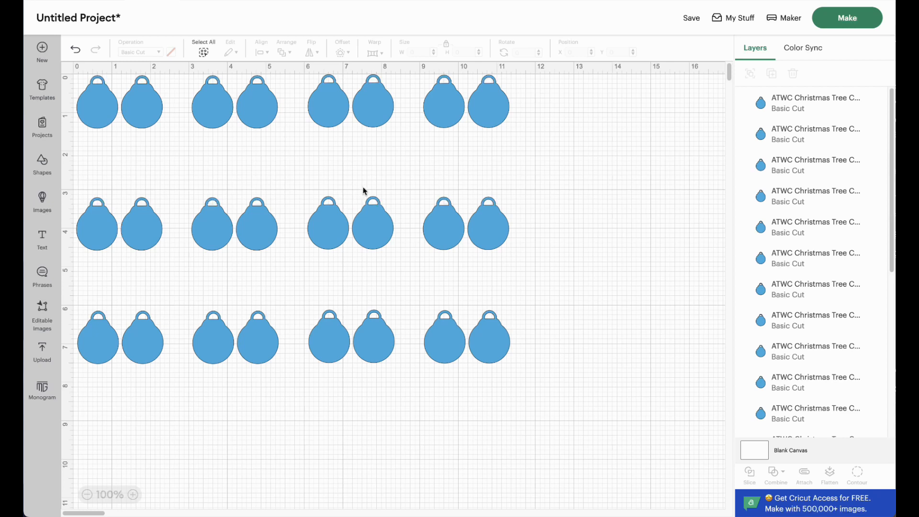
Step: Duplicate the last ornament of the third row and place the copy at about X 11.1, Y 8.0 in
{"action": "left_click", "coordinate": [489, 343]}
{"action": "left_click", "coordinate": [772, 74]}
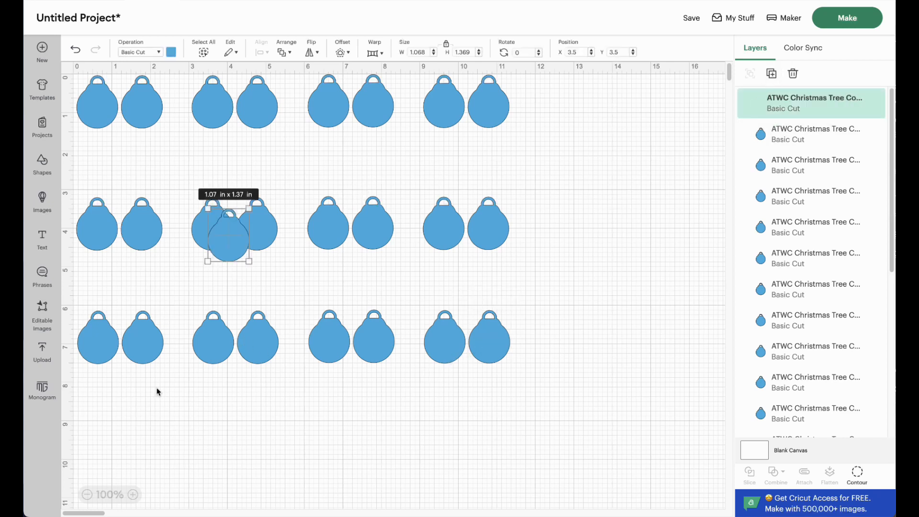
{"action": "left_click_drag", "start_coordinate": [234, 247], "coordinate": [525, 418]}
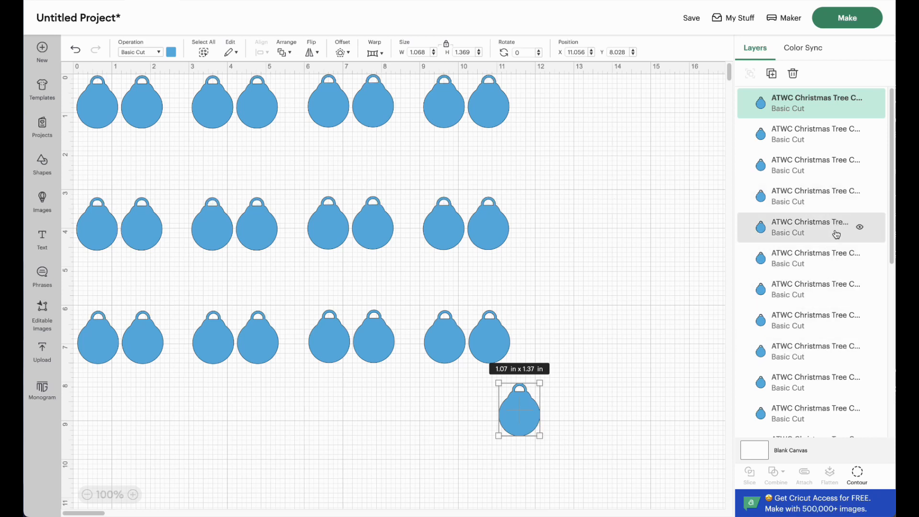
Step: Unhide the ornament cap layer located just above the bottommost blue ornament in the layer list
{"action": "scroll", "coordinate": [829, 268], "scroll_direction": "down", "scroll_amount": 1}
{"action": "scroll", "coordinate": [829, 273], "scroll_direction": "down", "scroll_amount": 3}
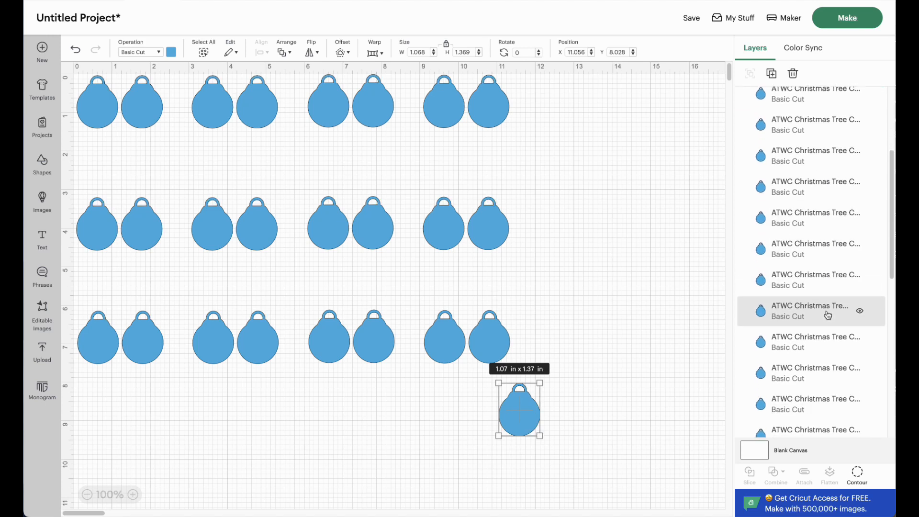
{"action": "scroll", "coordinate": [827, 319], "scroll_direction": "down", "scroll_amount": 2}
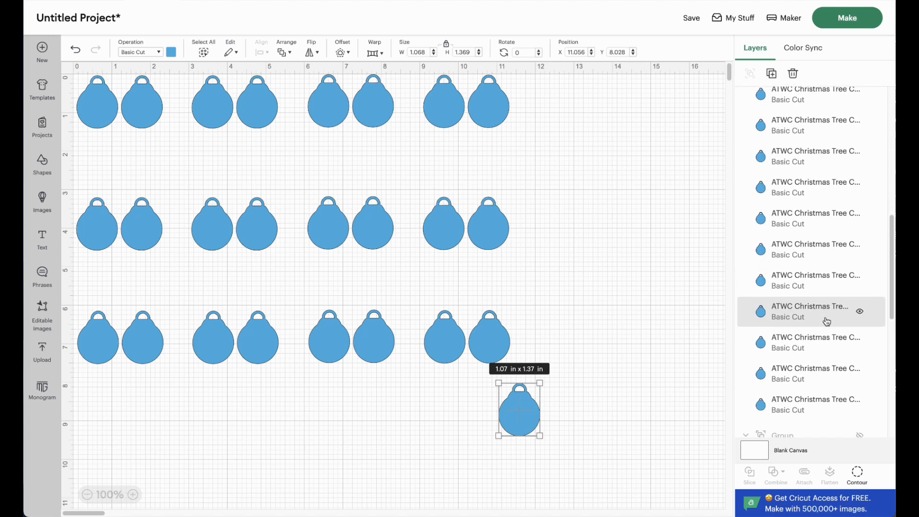
{"action": "scroll", "coordinate": [827, 322], "scroll_direction": "down", "scroll_amount": 8}
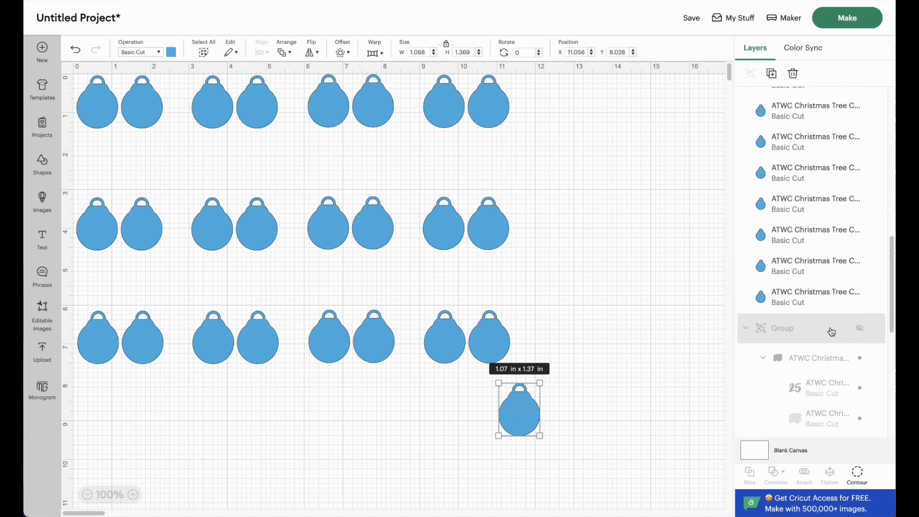
{"action": "scroll", "coordinate": [831, 335], "scroll_direction": "down", "scroll_amount": 8}
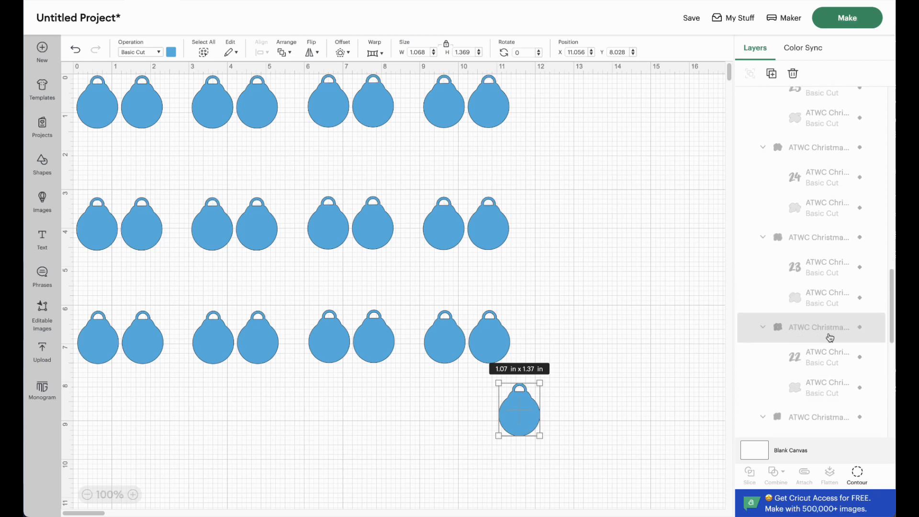
{"action": "scroll", "coordinate": [830, 340], "scroll_direction": "down", "scroll_amount": 8}
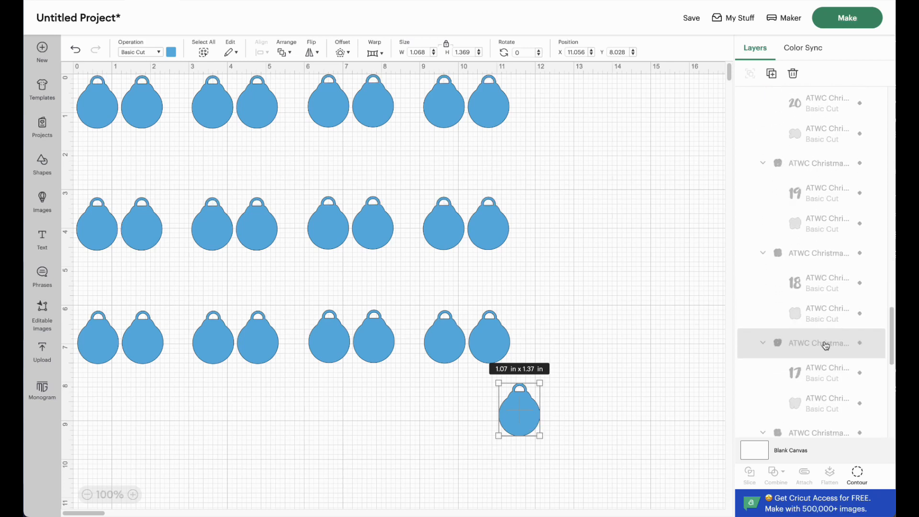
{"action": "scroll", "coordinate": [820, 384], "scroll_direction": "down", "scroll_amount": 8}
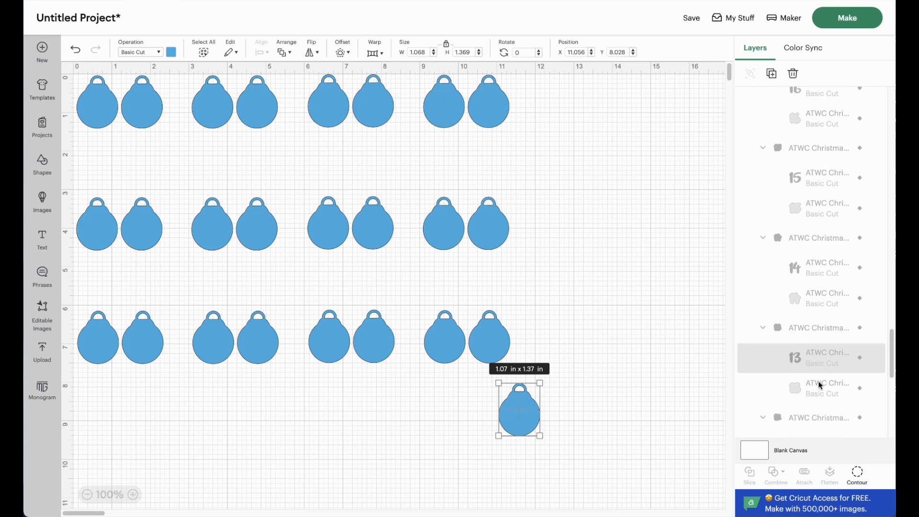
{"action": "scroll", "coordinate": [822, 385], "scroll_direction": "down", "scroll_amount": 8}
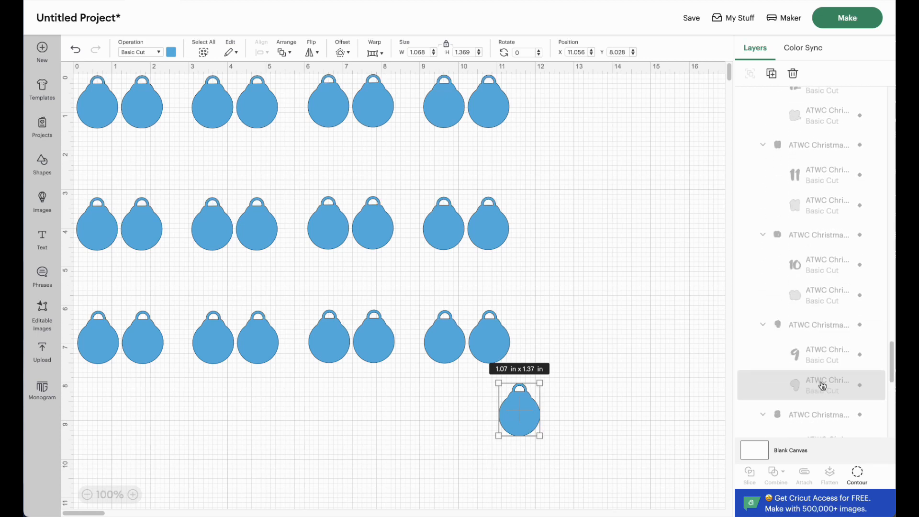
{"action": "scroll", "coordinate": [823, 385], "scroll_direction": "down", "scroll_amount": 8}
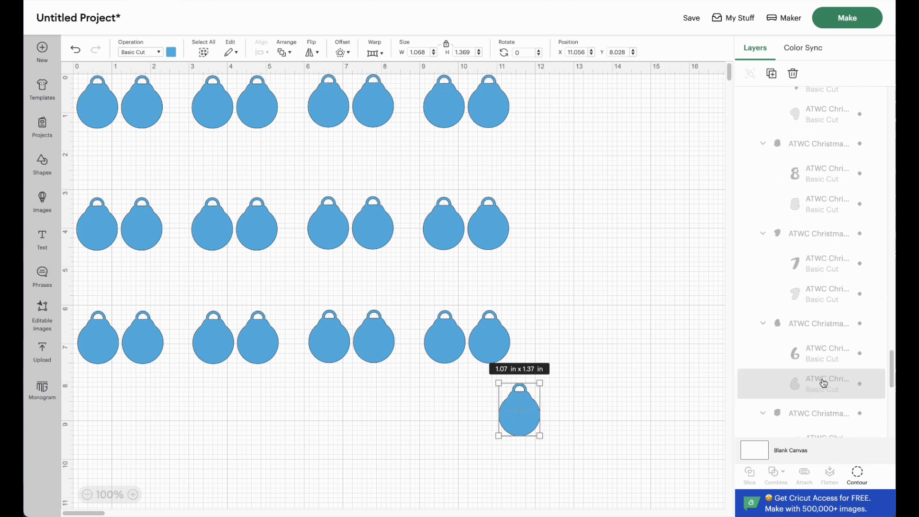
{"action": "scroll", "coordinate": [825, 385], "scroll_direction": "down", "scroll_amount": 4}
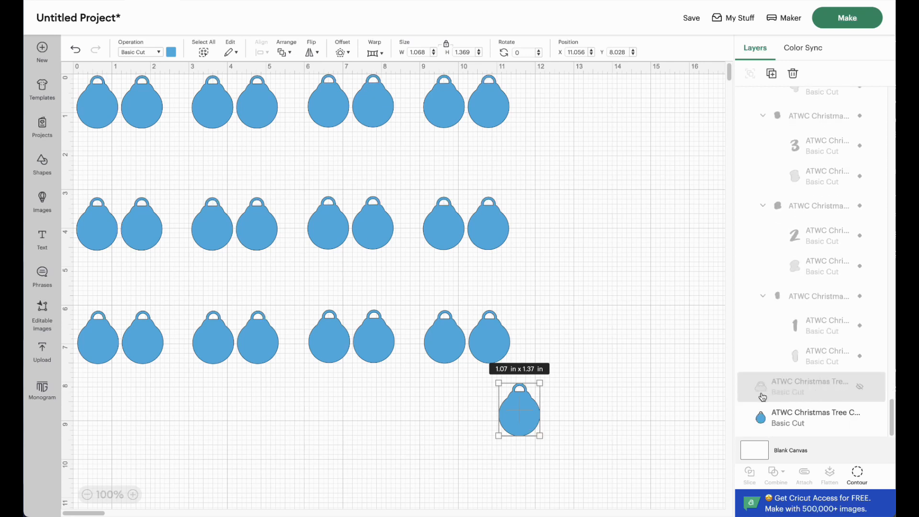
{"action": "left_click", "coordinate": [860, 387]}
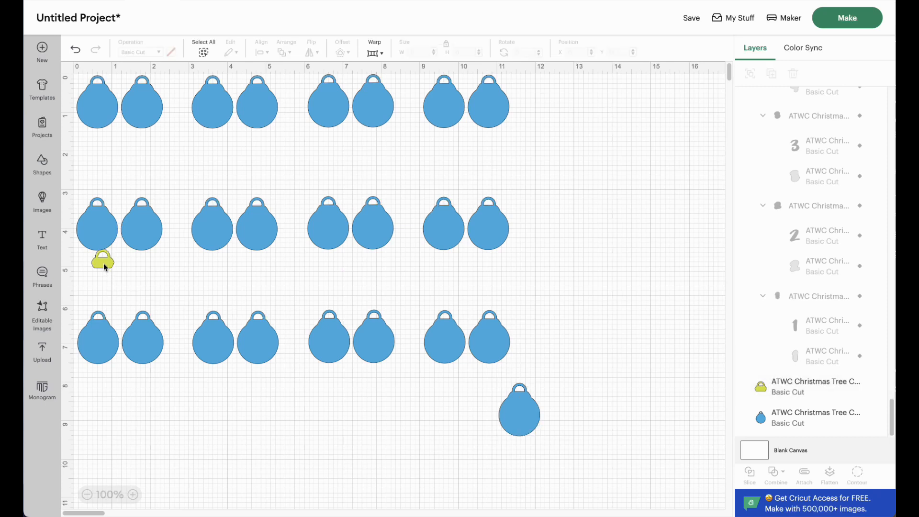
Step: Move the yellow-green ornament cap below the third ornament row, to about X 0.10, Y 9.09 in, keeping its original size
{"action": "left_click", "coordinate": [104, 264]}
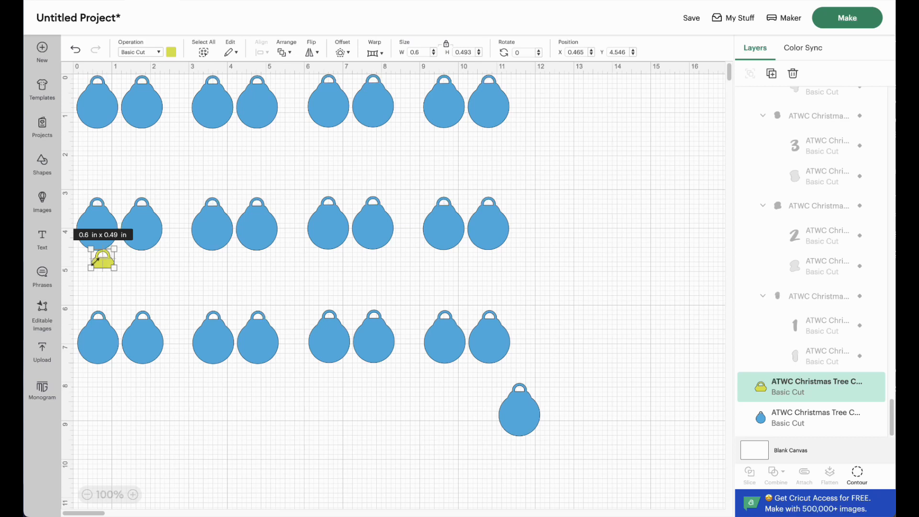
{"action": "left_click", "coordinate": [133, 496]}
{"action": "left_click", "coordinate": [132, 495]}
{"action": "scroll", "coordinate": [117, 425], "scroll_direction": "right", "scroll_amount": 3}
{"action": "scroll", "coordinate": [117, 424], "scroll_direction": "down", "scroll_amount": 2}
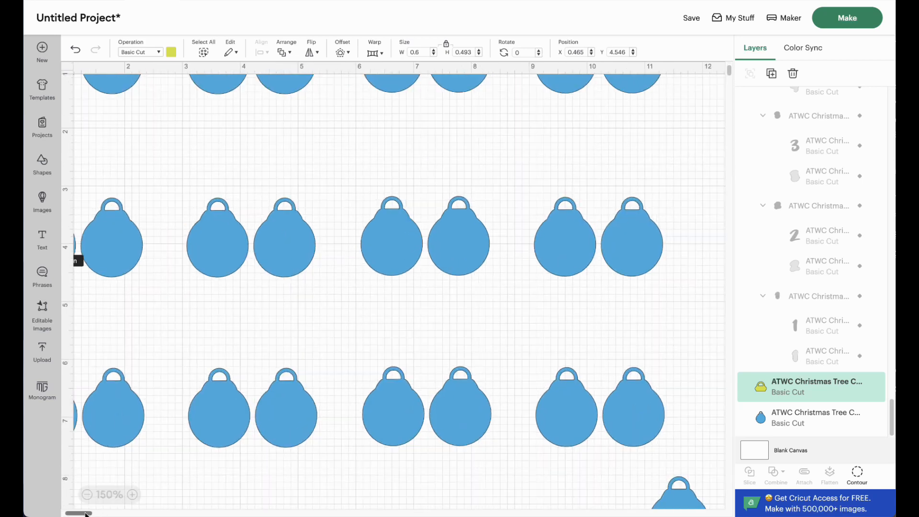
{"action": "scroll", "coordinate": [87, 513], "scroll_direction": "left", "scroll_amount": 3}
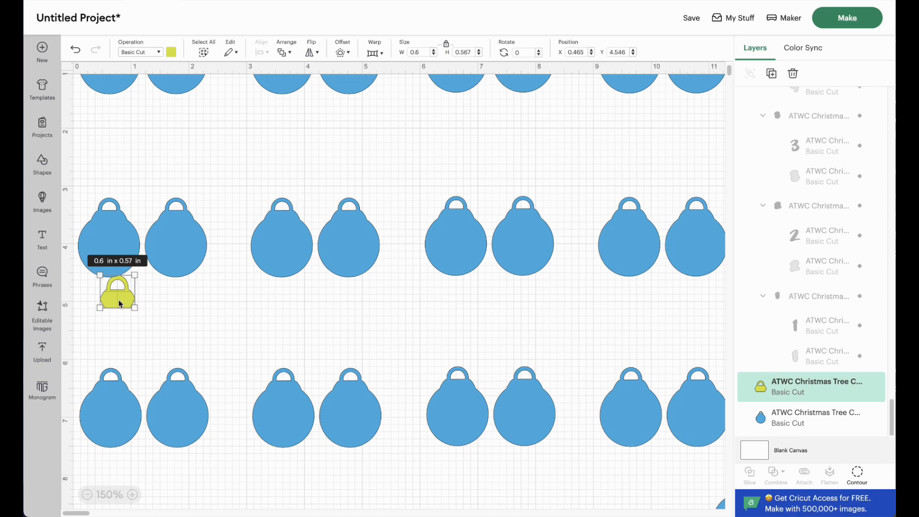
{"action": "key", "text": "ctrl+z"}
{"action": "left_click_drag", "start_coordinate": [119, 295], "coordinate": [100, 455]}
{"action": "scroll", "coordinate": [149, 427], "scroll_direction": "down", "scroll_amount": 3}
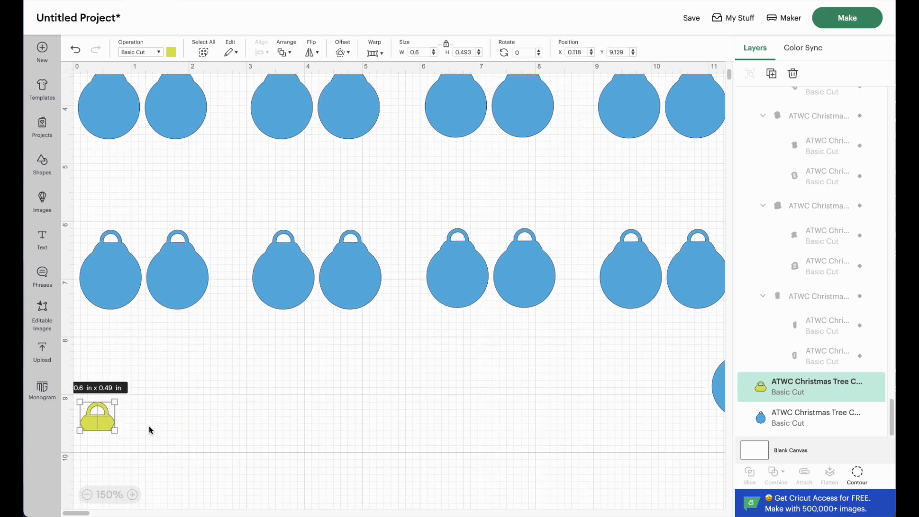
{"action": "scroll", "coordinate": [148, 426], "scroll_direction": "down", "scroll_amount": 3}
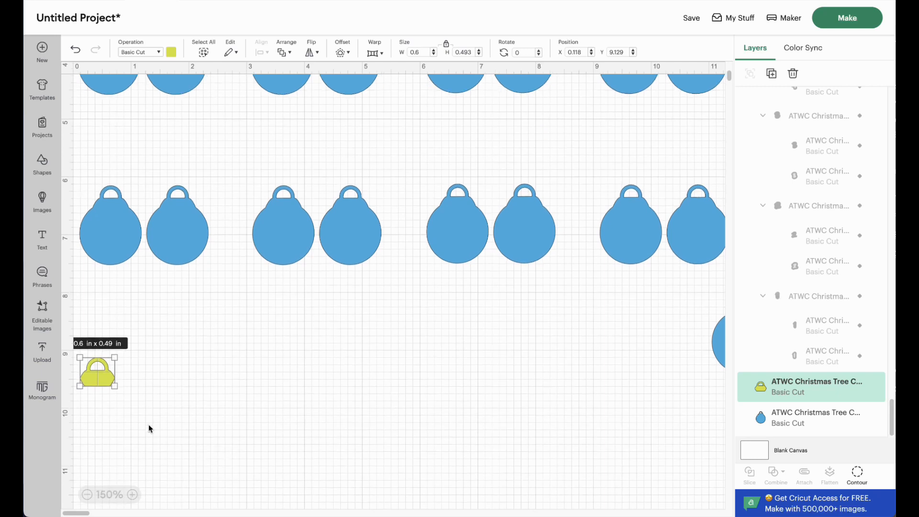
{"action": "scroll", "coordinate": [148, 424], "scroll_direction": "down", "scroll_amount": 4}
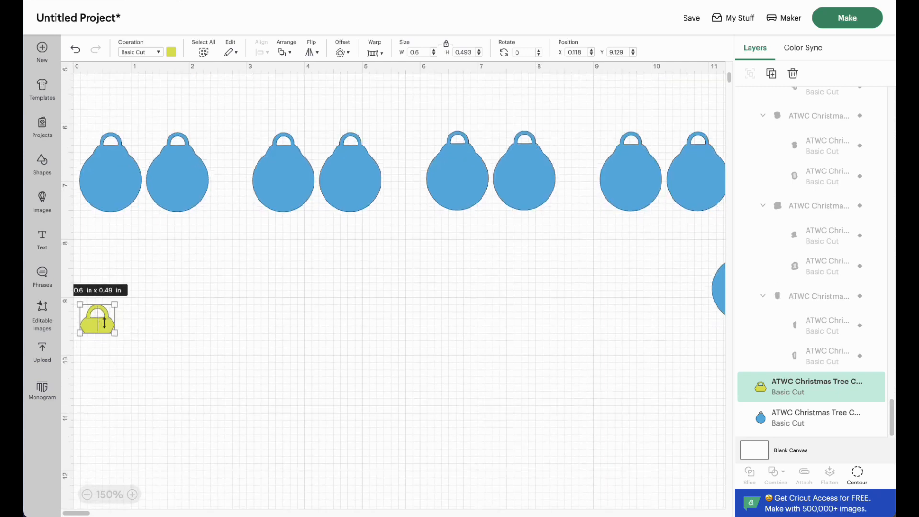
{"action": "left_click_drag", "start_coordinate": [103, 322], "coordinate": [102, 319]}
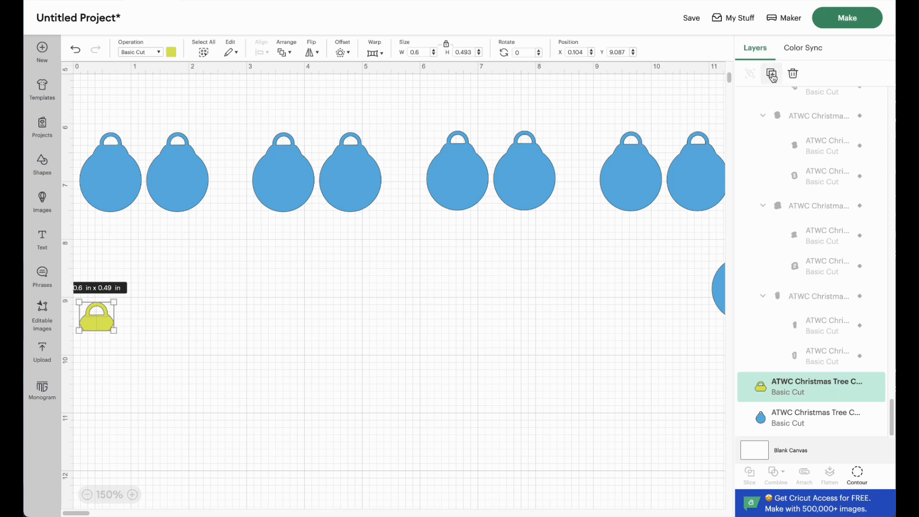
Step: Duplicate the cap beside itself, then duplicate the pair to form a row of four caps
{"action": "left_click", "coordinate": [772, 73]}
{"action": "left_click_drag", "start_coordinate": [117, 118], "coordinate": [113, 327]}
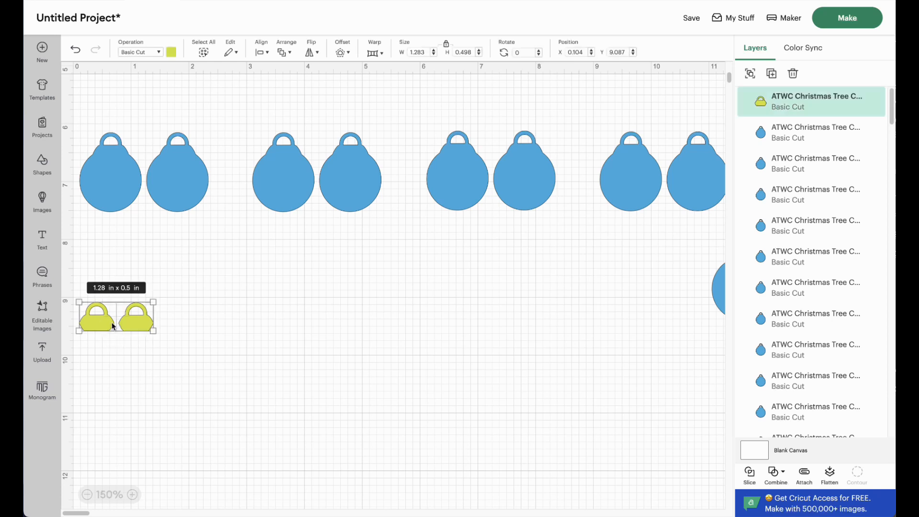
{"action": "left_click", "coordinate": [772, 73]}
{"action": "left_click_drag", "start_coordinate": [179, 141], "coordinate": [220, 322]}
Step: Duplicate the row of four caps and place the copy directly below it at about X 0.09, Y 9.70 in
{"action": "left_click", "coordinate": [226, 364]}
{"action": "left_click_drag", "start_coordinate": [227, 361], "coordinate": [76, 311]}
{"action": "left_click", "coordinate": [772, 73]}
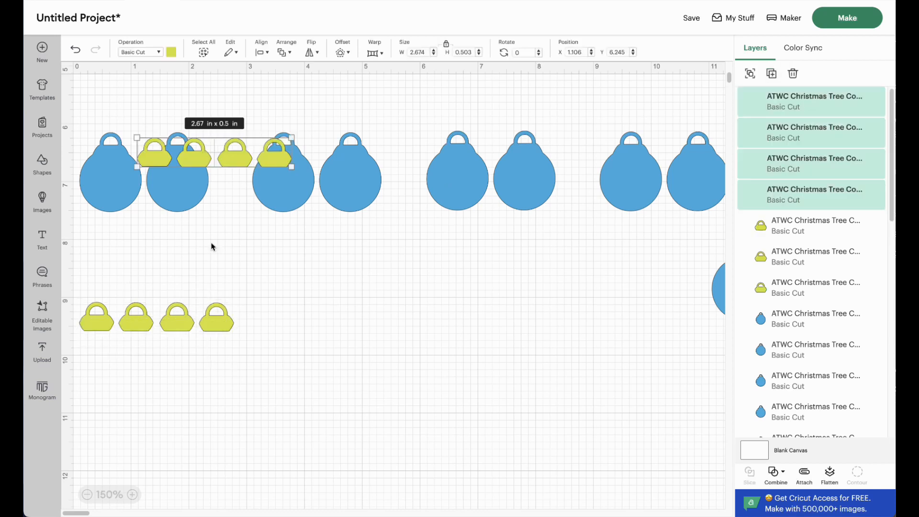
{"action": "left_click_drag", "start_coordinate": [240, 156], "coordinate": [181, 355]}
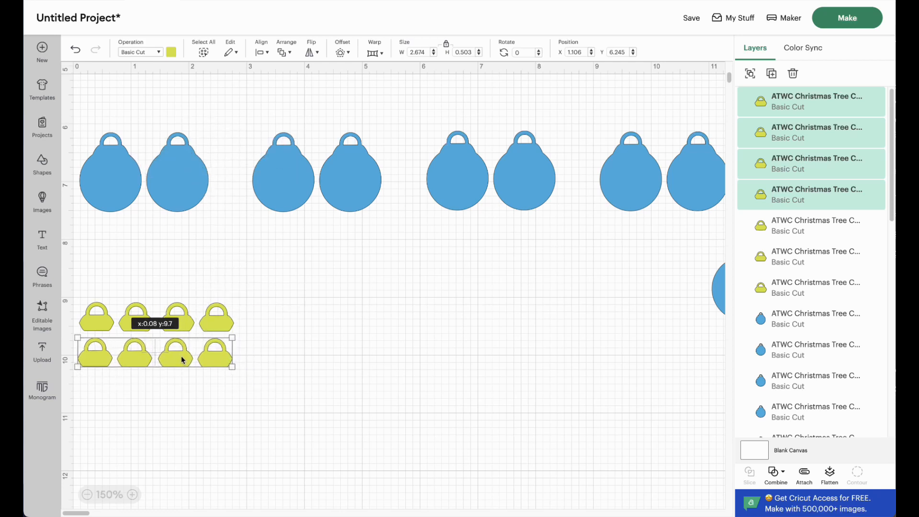
Step: Duplicate both cap rows and place the eight copies below them at about X 0.08, Y 10.30 in
{"action": "left_click", "coordinate": [252, 373]}
{"action": "left_click_drag", "start_coordinate": [252, 370], "coordinate": [88, 317]}
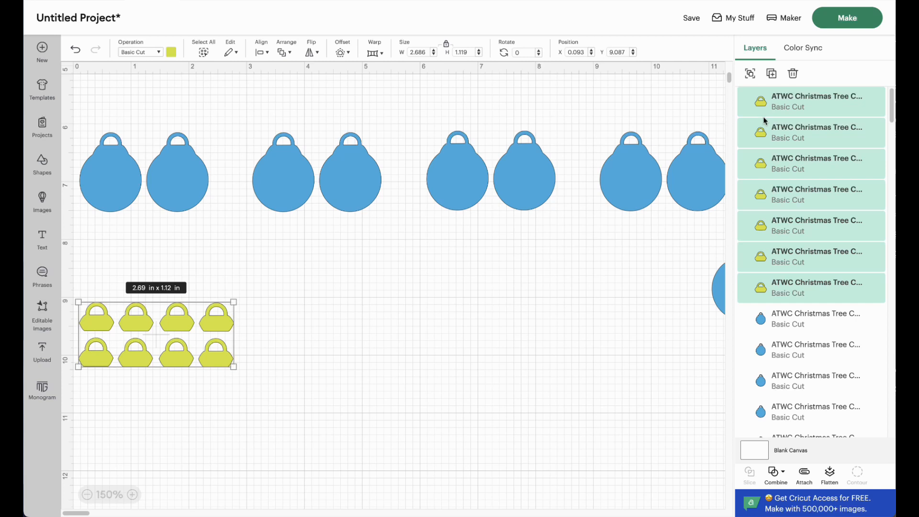
{"action": "left_click", "coordinate": [772, 73]}
{"action": "left_click_drag", "start_coordinate": [227, 179], "coordinate": [140, 386]}
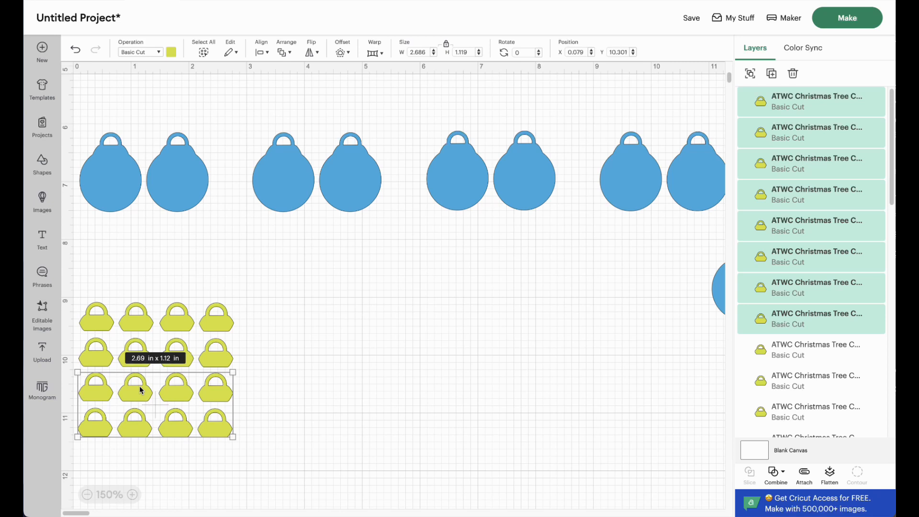
{"action": "left_click", "coordinate": [252, 403]}
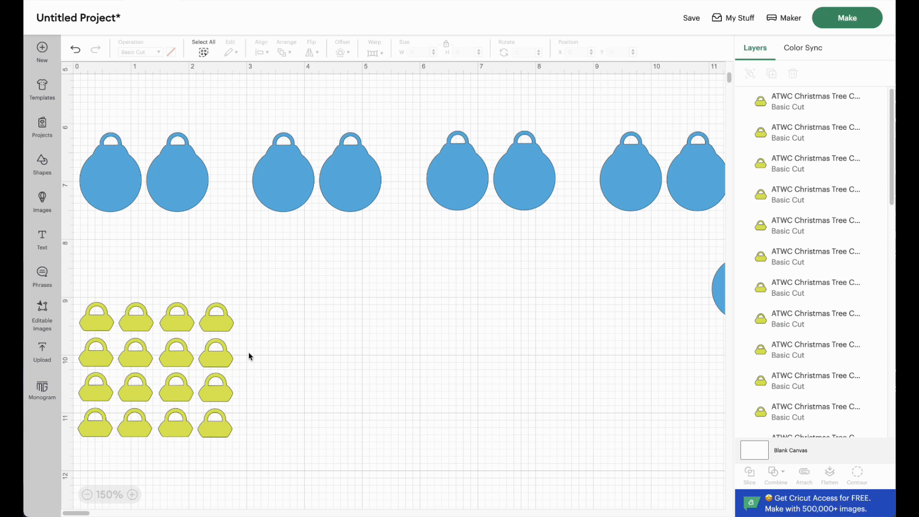
Step: Extend the top two cap rows with a duplicate of their eight caps, and move the fourth row beside the third at about X 2.90, Y 10.32 in
{"action": "left_click_drag", "start_coordinate": [254, 355], "coordinate": [78, 312]}
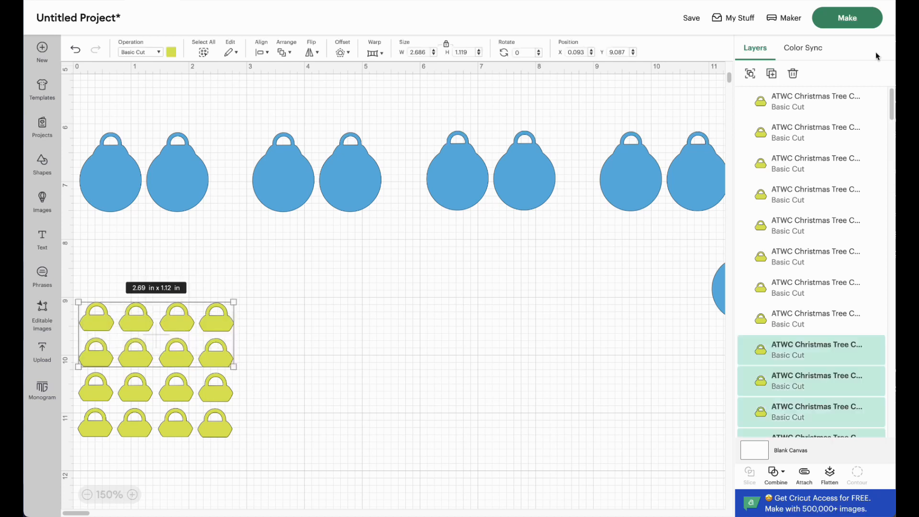
{"action": "left_click", "coordinate": [771, 74]}
{"action": "left_click_drag", "start_coordinate": [230, 232], "coordinate": [293, 359]}
{"action": "left_click_drag", "start_coordinate": [231, 457], "coordinate": [264, 397]}
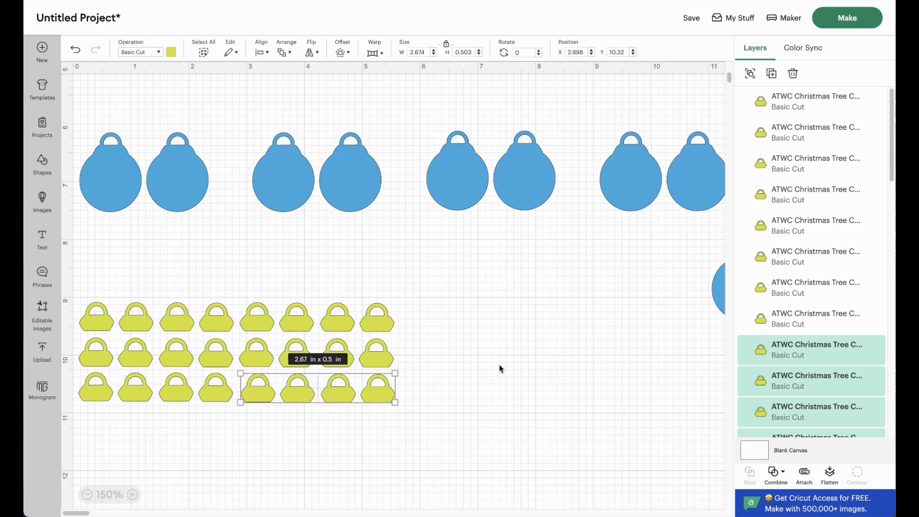
{"action": "left_click", "coordinate": [410, 382]}
Step: Duplicate the last cap of the third row and place the copy at about X 5.54, Y 9.43 in
{"action": "left_click", "coordinate": [370, 396]}
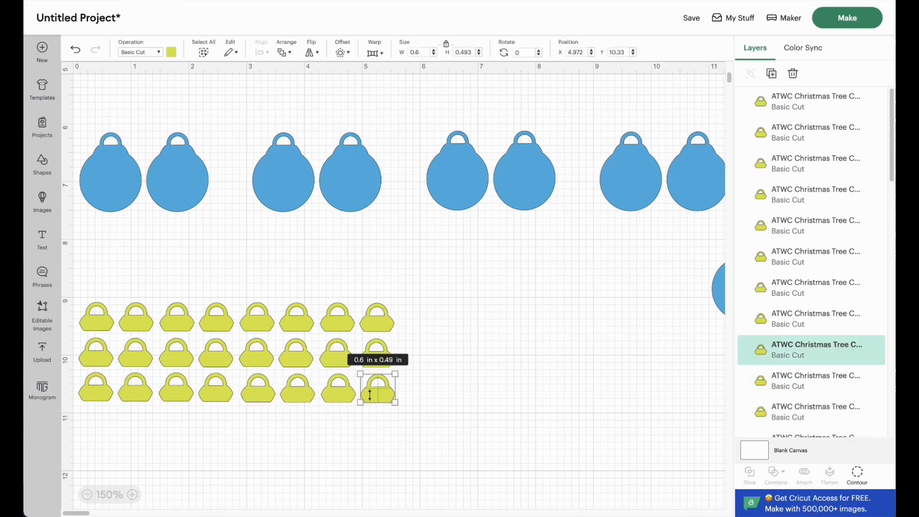
{"action": "left_click", "coordinate": [771, 73]}
{"action": "left_click_drag", "start_coordinate": [219, 218], "coordinate": [417, 345]}
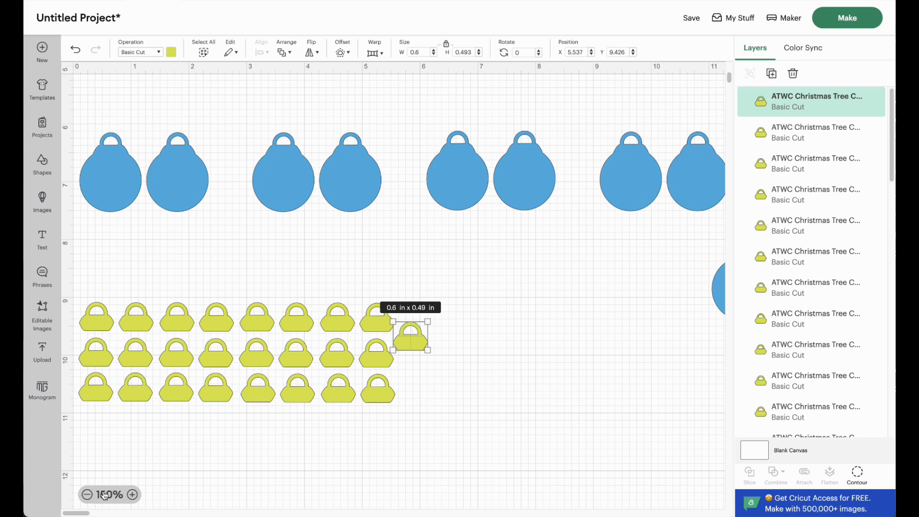
Step: Move the lone blue ornament below the third ornament row, to about X 8.10, Y 9.08 in
{"action": "left_click", "coordinate": [88, 495]}
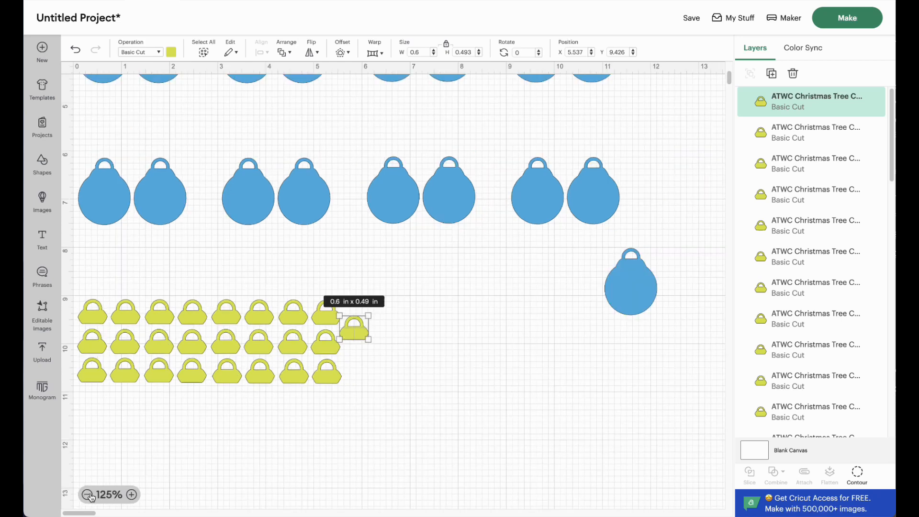
{"action": "left_click", "coordinate": [88, 495]}
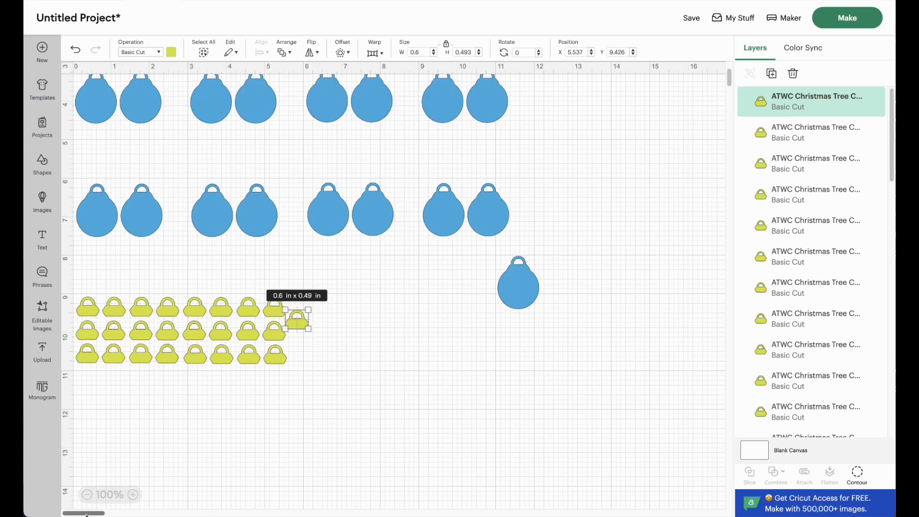
{"action": "left_click_drag", "start_coordinate": [87, 515], "coordinate": [86, 515]}
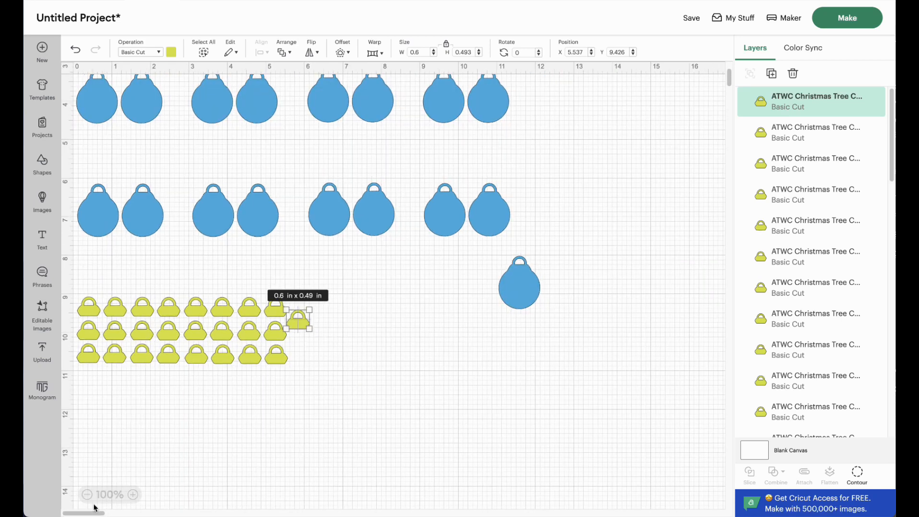
{"action": "left_click", "coordinate": [526, 287]}
{"action": "left_click_drag", "start_coordinate": [526, 287], "coordinate": [412, 327]}
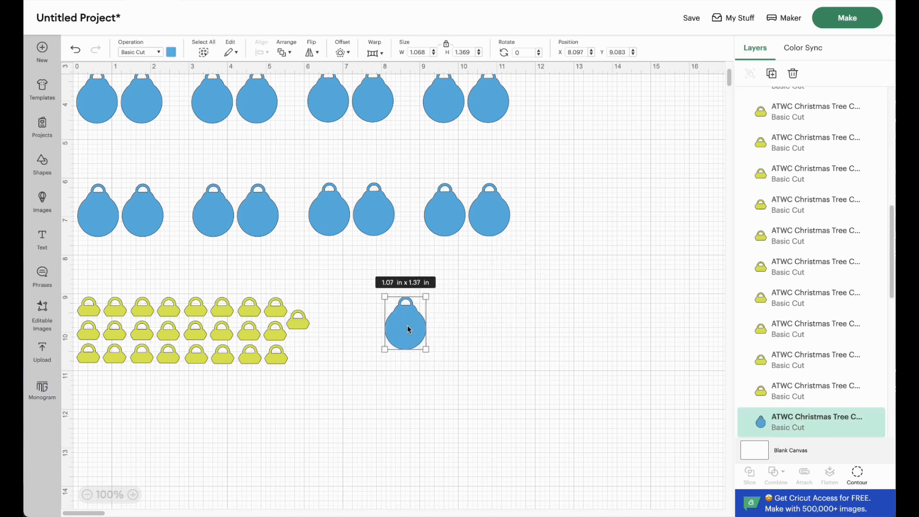
Step: Select all visible ornaments and caps on the canvas and attach them into one cut layout
{"action": "scroll", "coordinate": [256, 385], "scroll_direction": "up", "scroll_amount": 1}
{"action": "scroll", "coordinate": [257, 385], "scroll_direction": "up", "scroll_amount": 10}
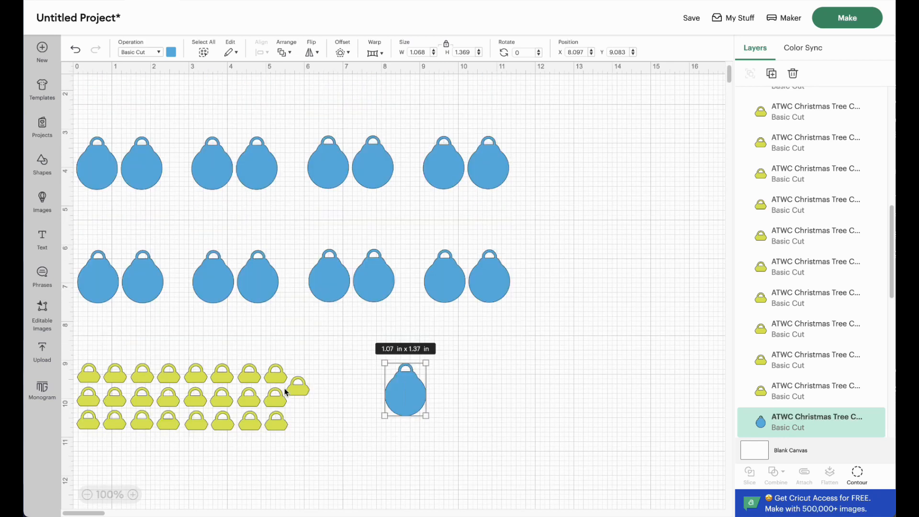
{"action": "left_click", "coordinate": [89, 498]}
{"action": "left_click_drag", "start_coordinate": [71, 514], "coordinate": [67, 515]}
{"action": "scroll", "coordinate": [134, 363], "scroll_direction": "up", "scroll_amount": 1}
{"action": "left_click", "coordinate": [170, 342]}
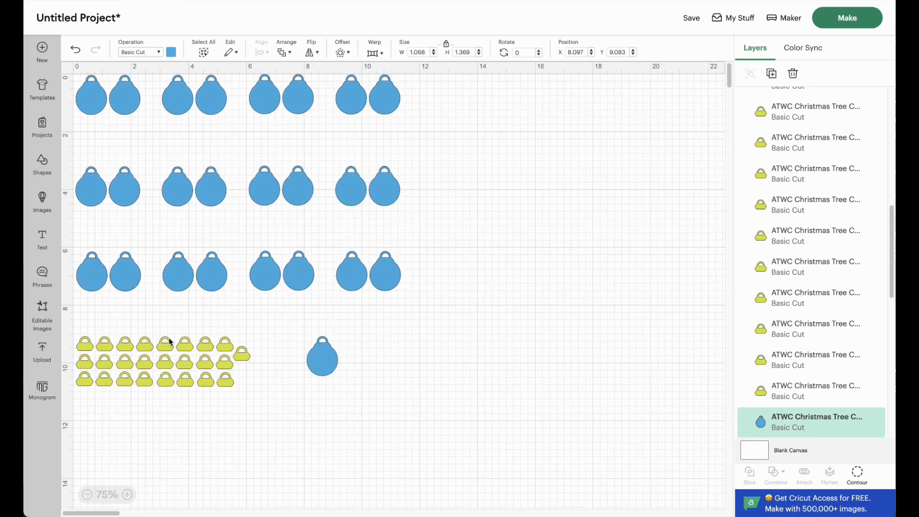
{"action": "left_click_drag", "start_coordinate": [417, 401], "coordinate": [68, 71]}
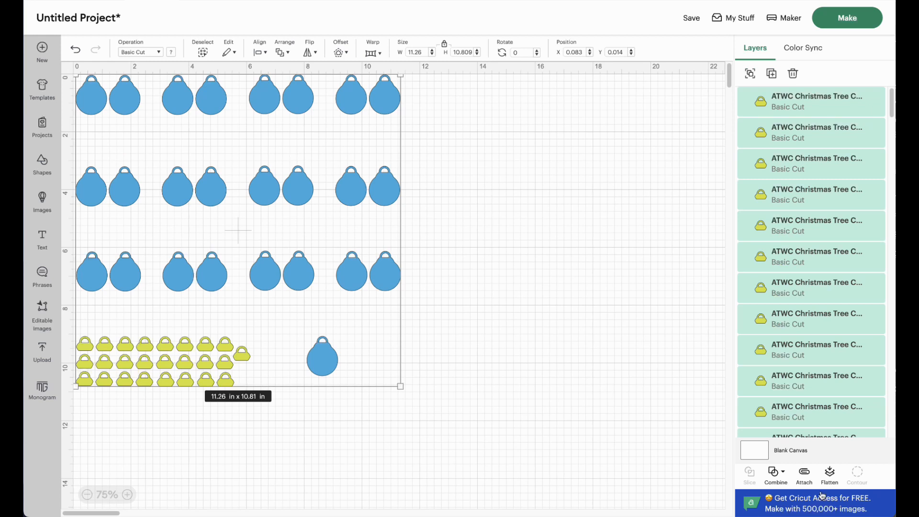
{"action": "left_click", "coordinate": [806, 474]}
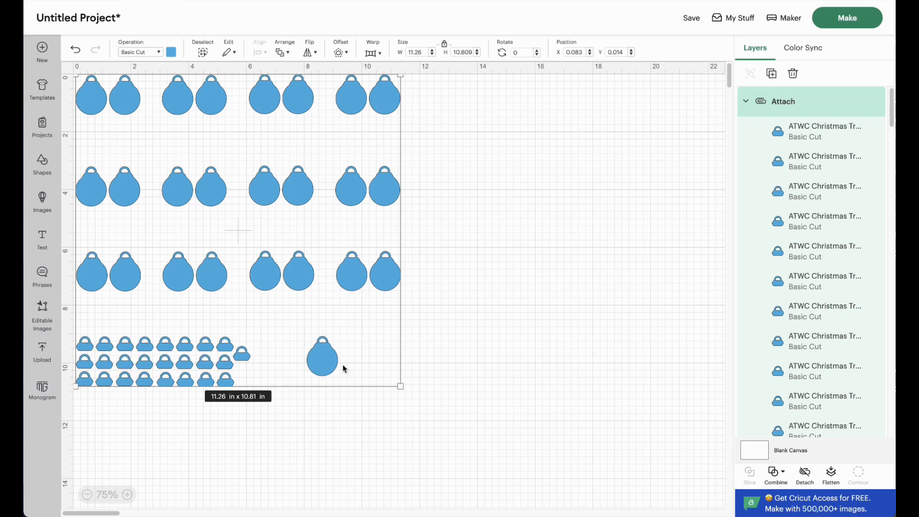
Step: Send the attached ornament and cap layout to cutting with the base material set to Cardstock (for intricate cuts)
{"action": "left_click", "coordinate": [860, 24]}
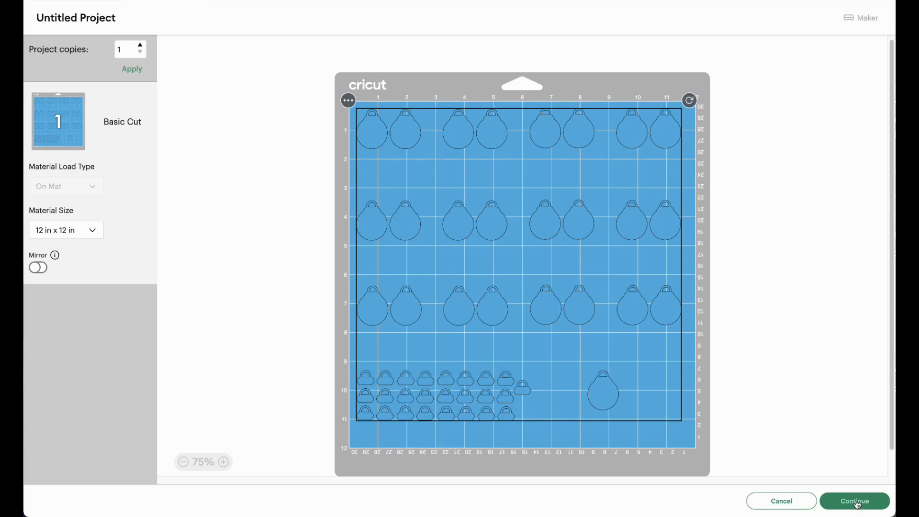
{"action": "left_click", "coordinate": [841, 501]}
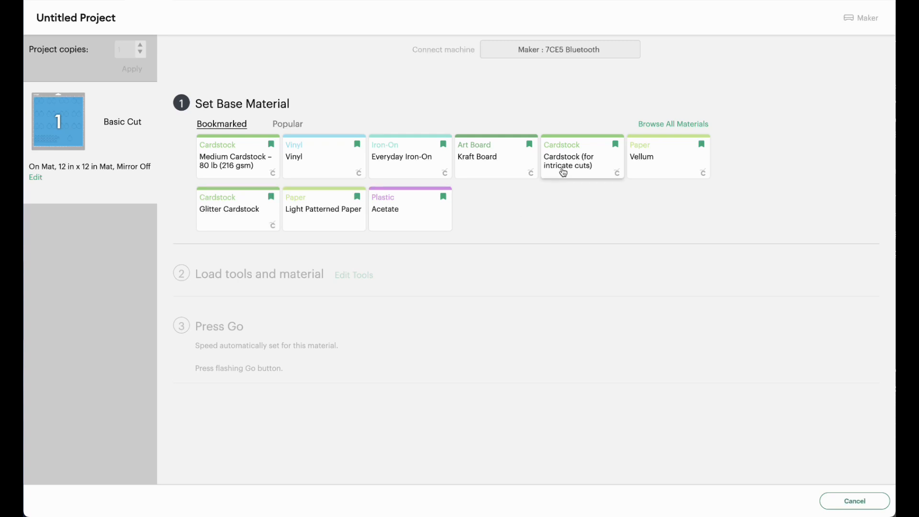
{"action": "left_click", "coordinate": [572, 158]}
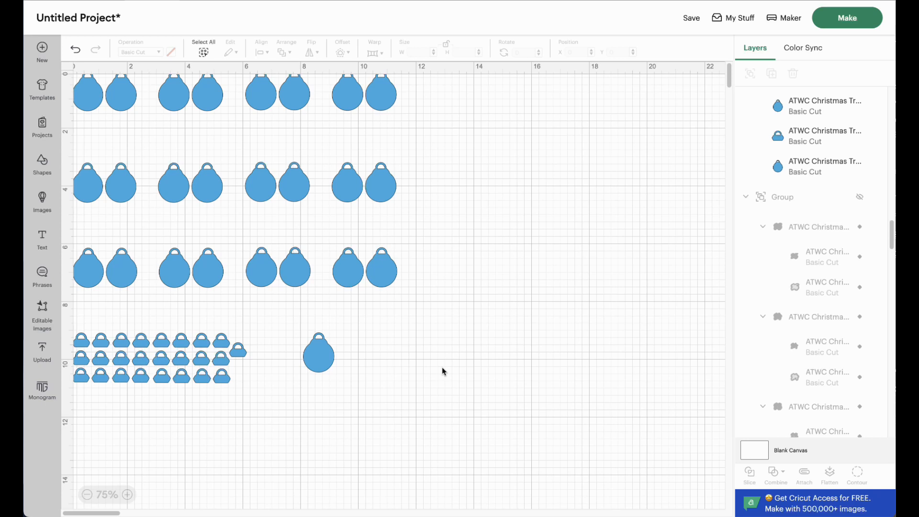
Step: Undo the attachment of the ornaments and caps
{"action": "scroll", "coordinate": [435, 365], "scroll_direction": "up", "scroll_amount": 1}
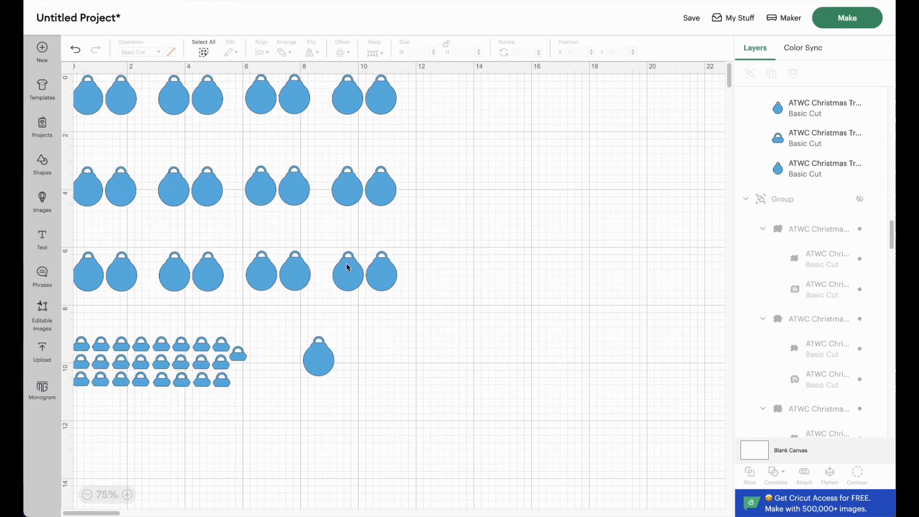
{"action": "key", "text": "ctrl+a"}
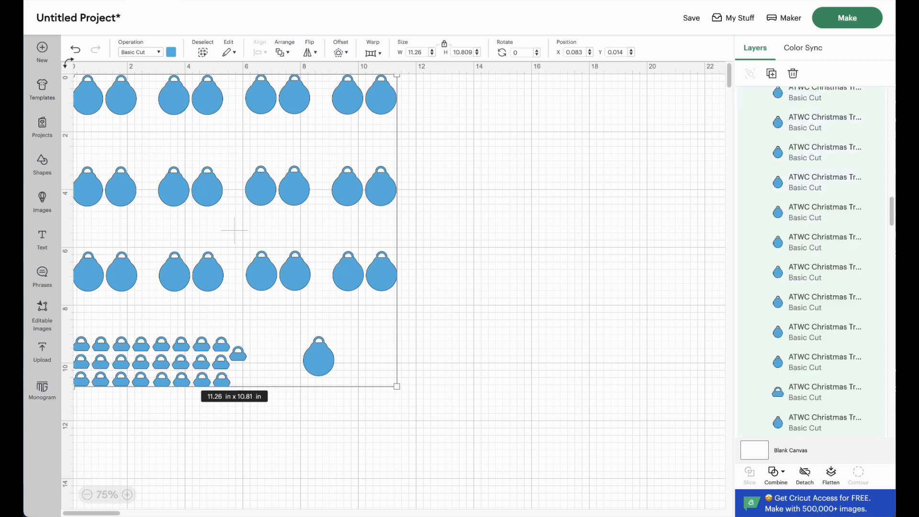
{"action": "left_click", "coordinate": [76, 52]}
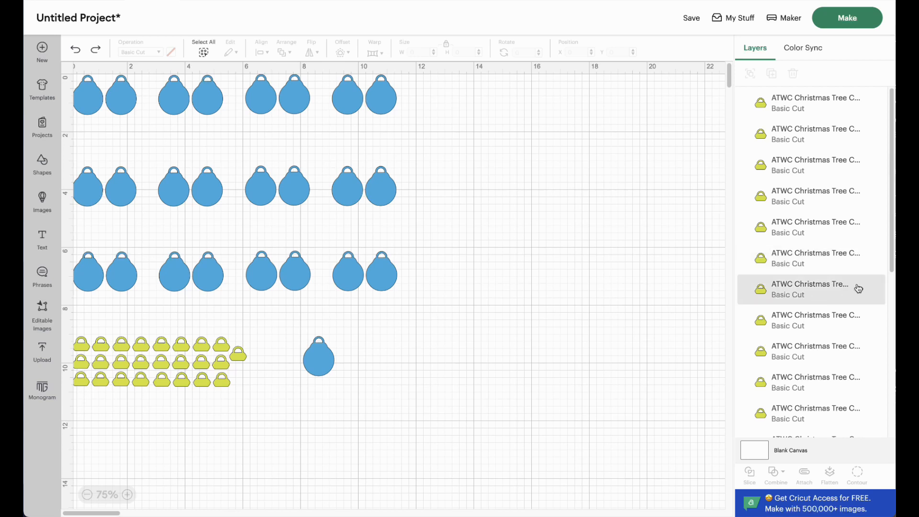
Step: Make the hidden group of numbers 1 to 25 visible on the canvas
{"action": "scroll", "coordinate": [852, 288], "scroll_direction": "down", "scroll_amount": 10}
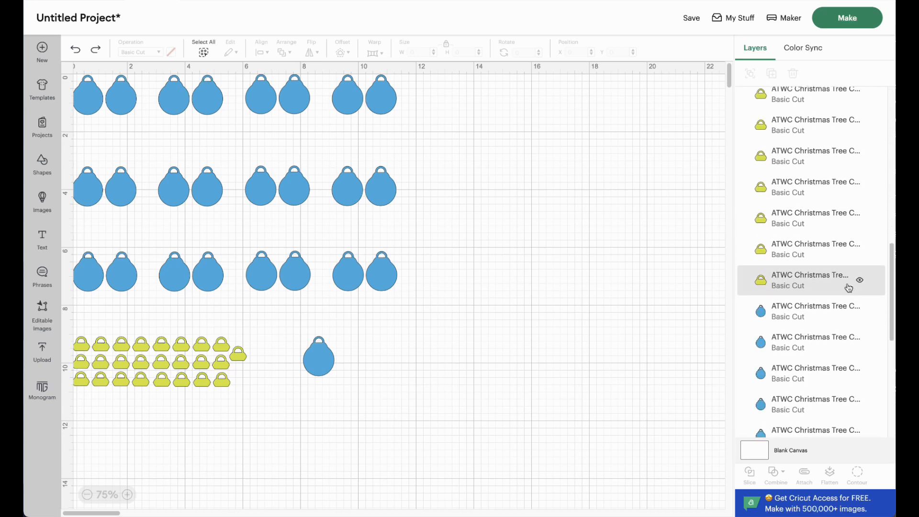
{"action": "scroll", "coordinate": [849, 287], "scroll_direction": "down", "scroll_amount": 5}
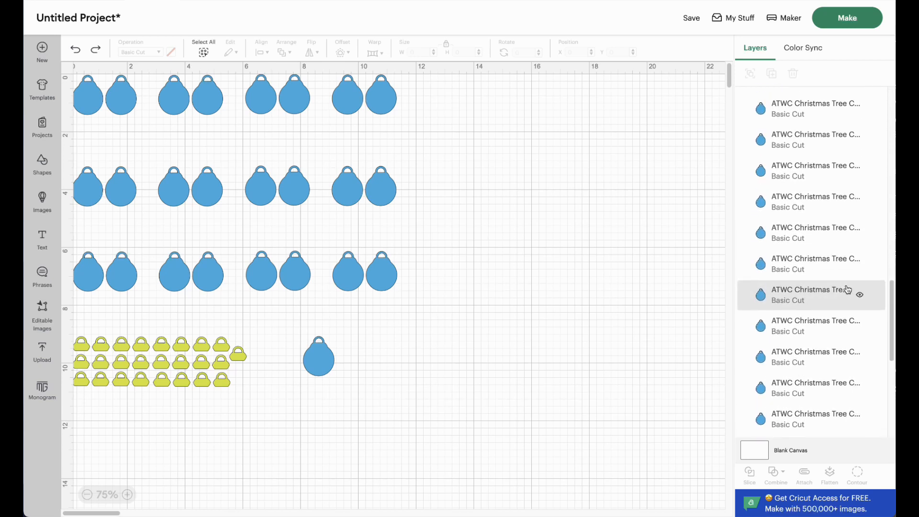
{"action": "scroll", "coordinate": [848, 289], "scroll_direction": "down", "scroll_amount": 5}
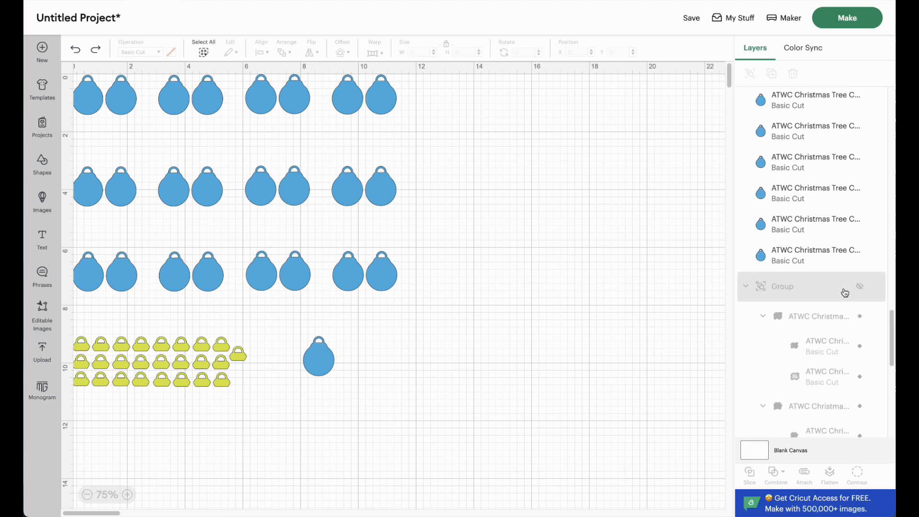
{"action": "left_click", "coordinate": [861, 287]}
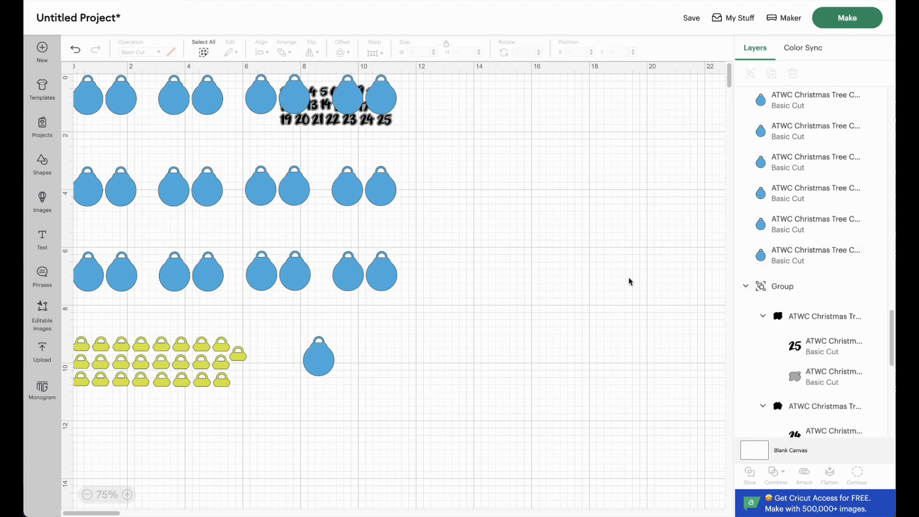
{"action": "mouse_move", "coordinate": [861, 288]}
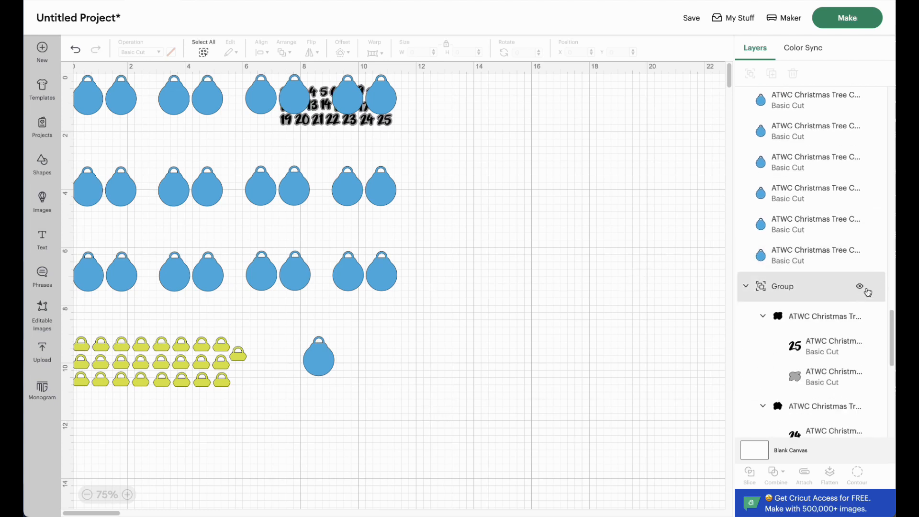
{"action": "left_click", "coordinate": [860, 288]}
{"action": "left_click", "coordinate": [860, 288]}
Step: Delete the second and third ornament rows, all the caps and the lone ornament below them
{"action": "left_click_drag", "start_coordinate": [465, 424], "coordinate": [67, 162]}
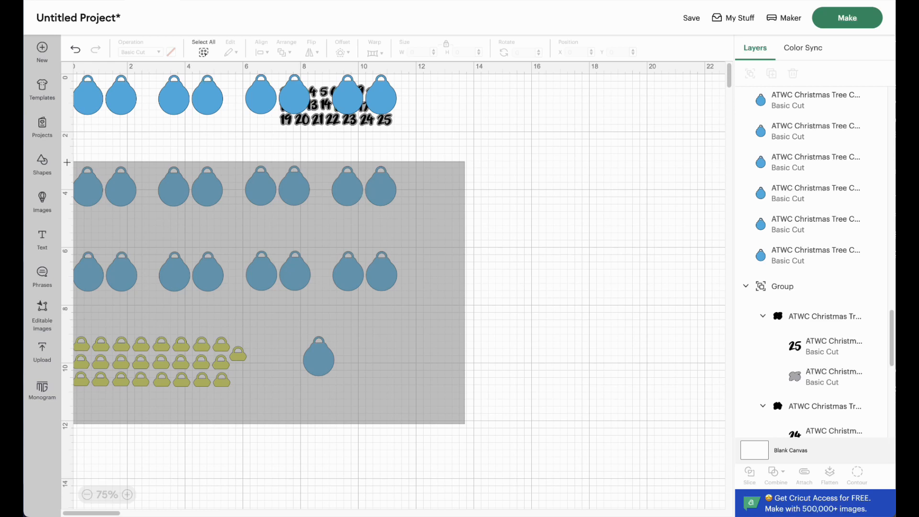
{"action": "left_click_drag", "start_coordinate": [67, 162], "coordinate": [71, 161]}
{"action": "key", "text": "Delete"}
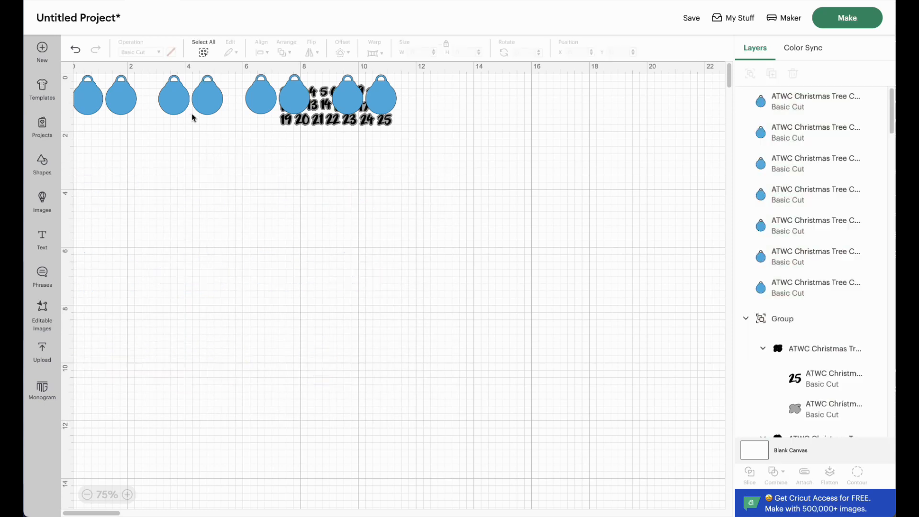
Step: Delete the eight ornaments of the top row, leaving only the number group on the canvas
{"action": "left_click", "coordinate": [274, 103]}
{"action": "left_click", "coordinate": [303, 95]}
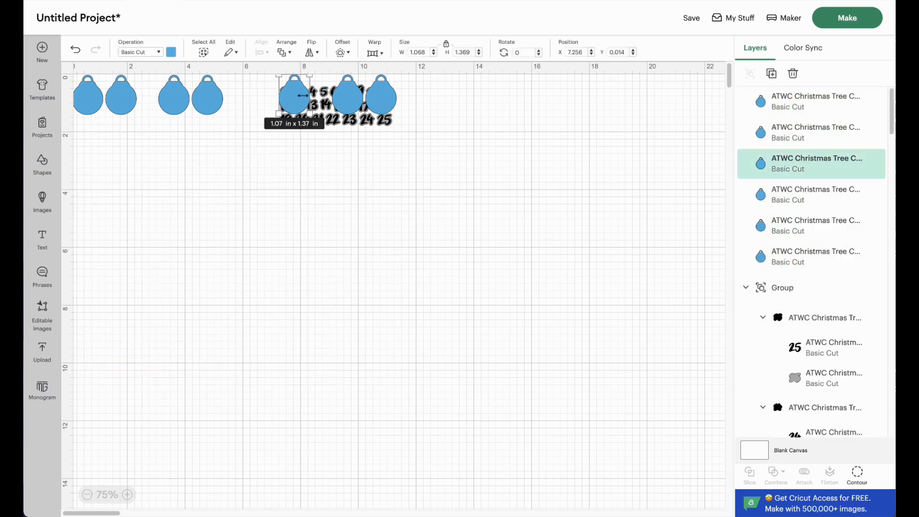
{"action": "key", "text": "Delete"}
{"action": "left_click", "coordinate": [358, 101]}
{"action": "key", "text": "Delete"}
{"action": "left_click", "coordinate": [391, 103]}
{"action": "key", "text": "Delete"}
{"action": "left_click", "coordinate": [206, 98]}
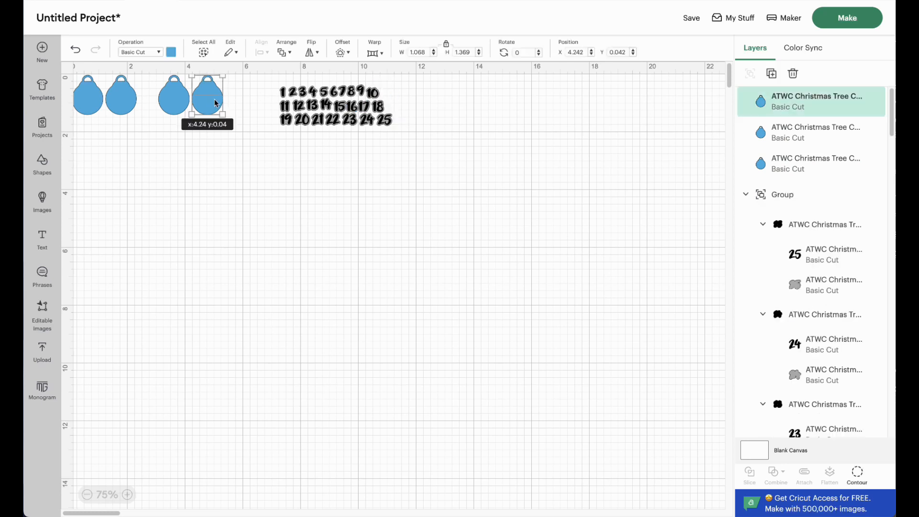
{"action": "key", "text": "Delete"}
{"action": "left_click_drag", "start_coordinate": [221, 131], "coordinate": [74, 89]}
{"action": "key", "text": "Delete"}
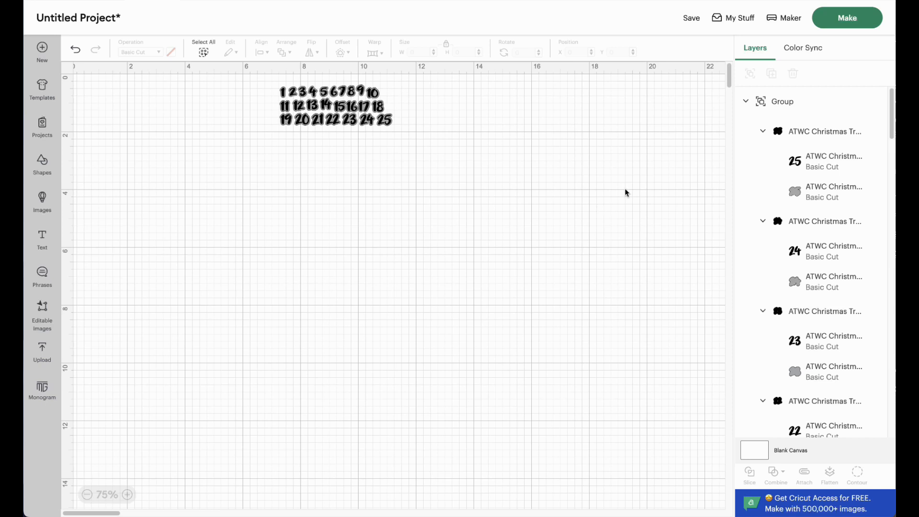
Step: Send the numbers to mat preparation, loading all materials On Mat with the 12 in x 12 in mat size
{"action": "left_click", "coordinate": [858, 19]}
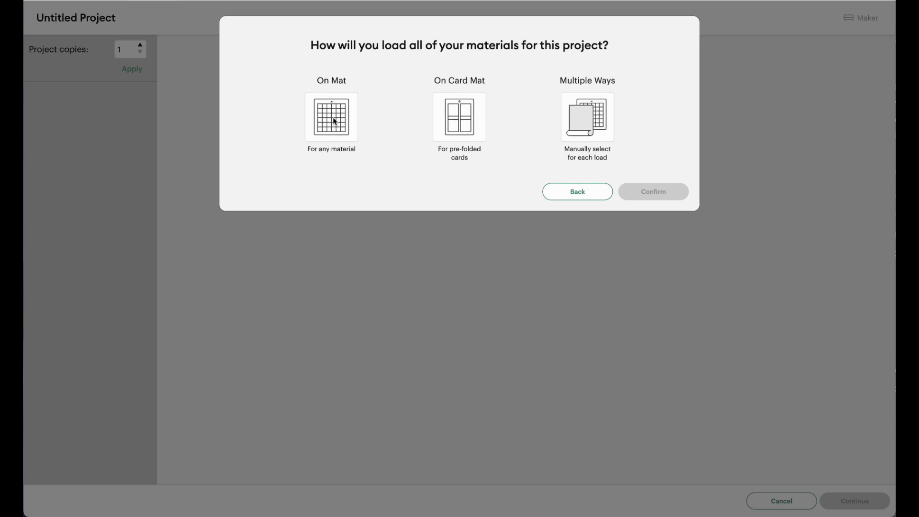
{"action": "left_click", "coordinate": [339, 117]}
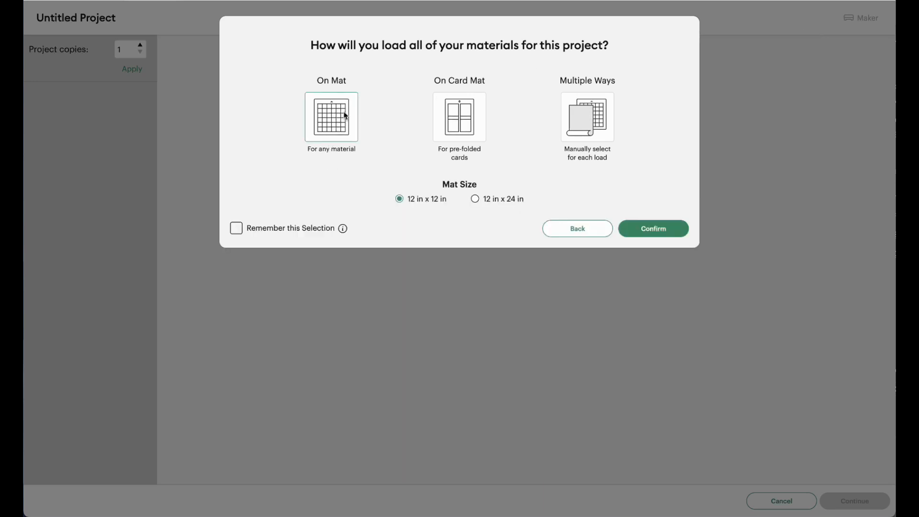
{"action": "left_click", "coordinate": [664, 230]}
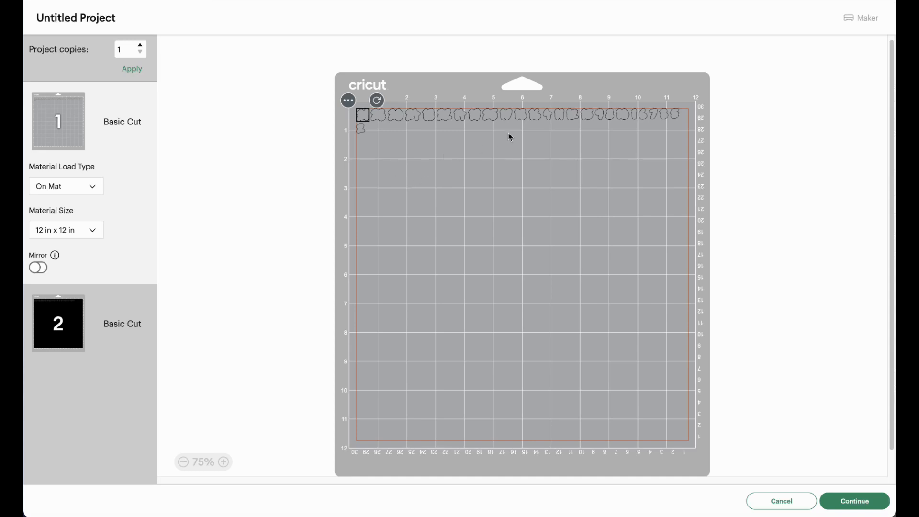
Step: Arrange the grey number backings on the first mat into three compact rows in its upper corner, about 4 in wide
{"action": "left_click_drag", "start_coordinate": [521, 132], "coordinate": [391, 129]}
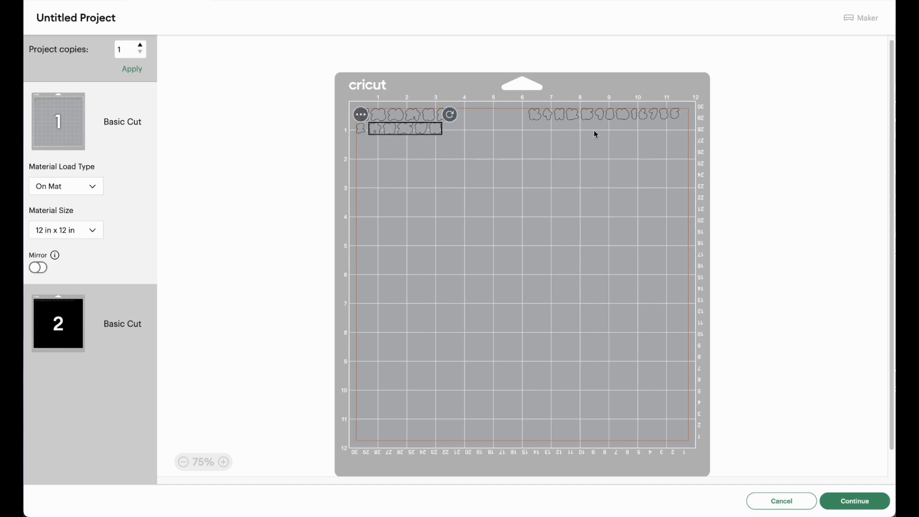
{"action": "left_click_drag", "start_coordinate": [615, 129], "coordinate": [386, 147]}
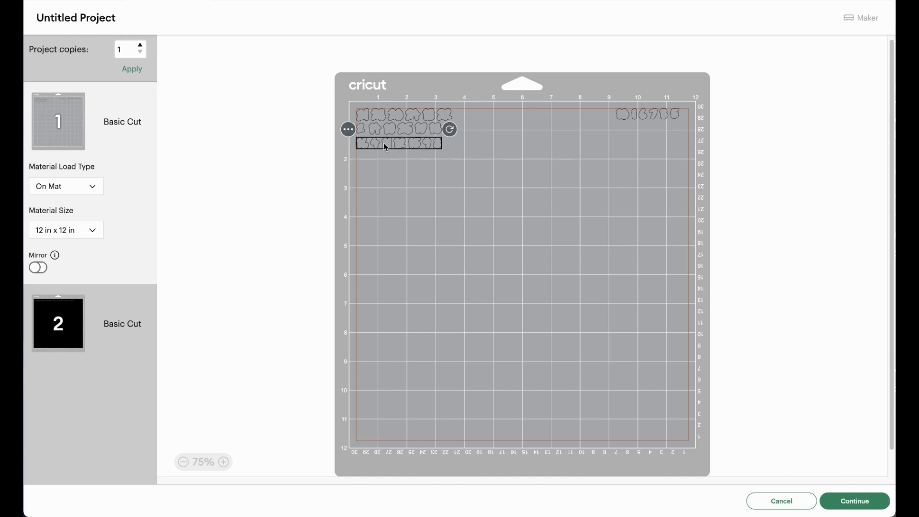
{"action": "left_click_drag", "start_coordinate": [653, 129], "coordinate": [475, 133]}
{"action": "left_click", "coordinate": [492, 144]}
{"action": "left_click_drag", "start_coordinate": [491, 145], "coordinate": [450, 147]}
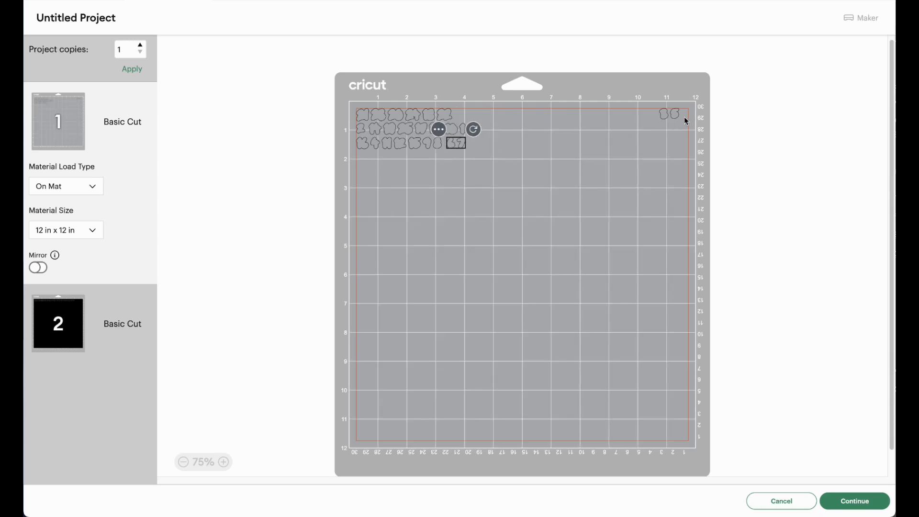
{"action": "left_click", "coordinate": [672, 116]}
{"action": "left_click_drag", "start_coordinate": [672, 116], "coordinate": [462, 121]}
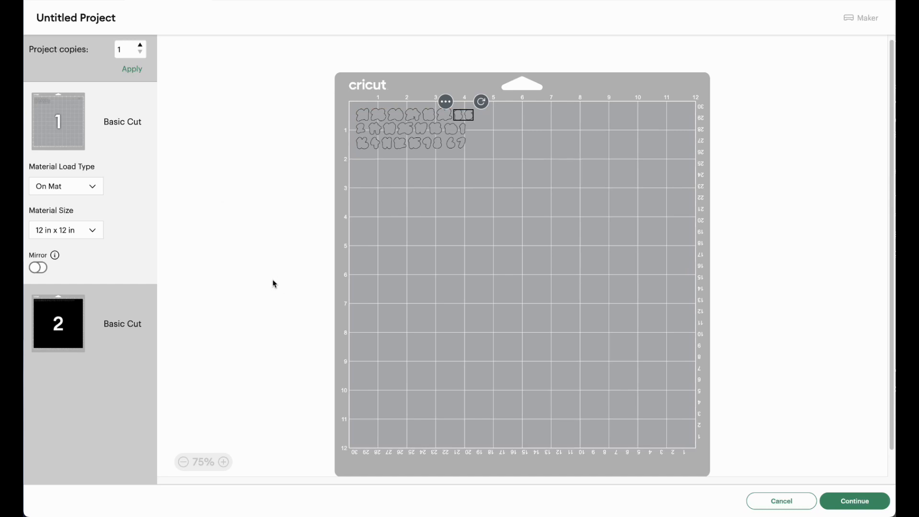
Step: On the black mat, move numbers 22 through 10 into a second row and 8, 1, 6, 7, 3, 5, 2 into a third
{"action": "left_click", "coordinate": [59, 325]}
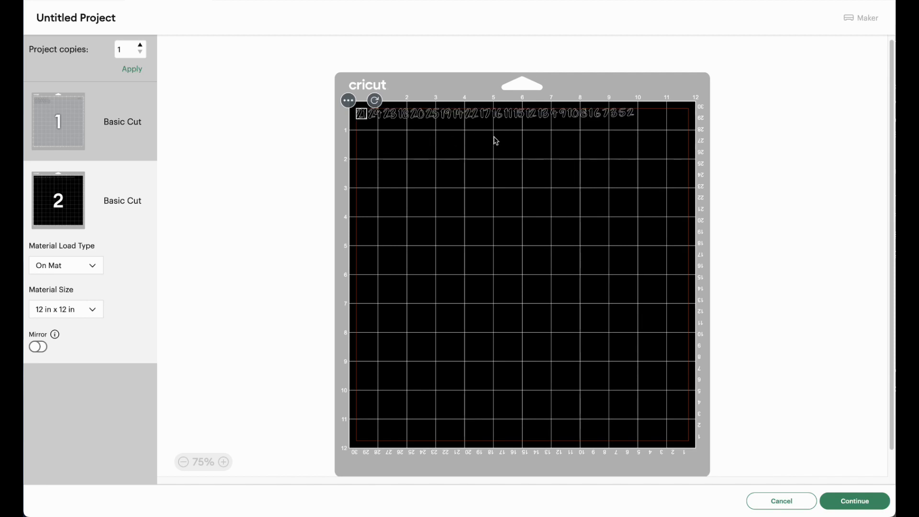
{"action": "left_click_drag", "start_coordinate": [529, 138], "coordinate": [499, 128]}
{"action": "left_click_drag", "start_coordinate": [577, 133], "coordinate": [367, 132]}
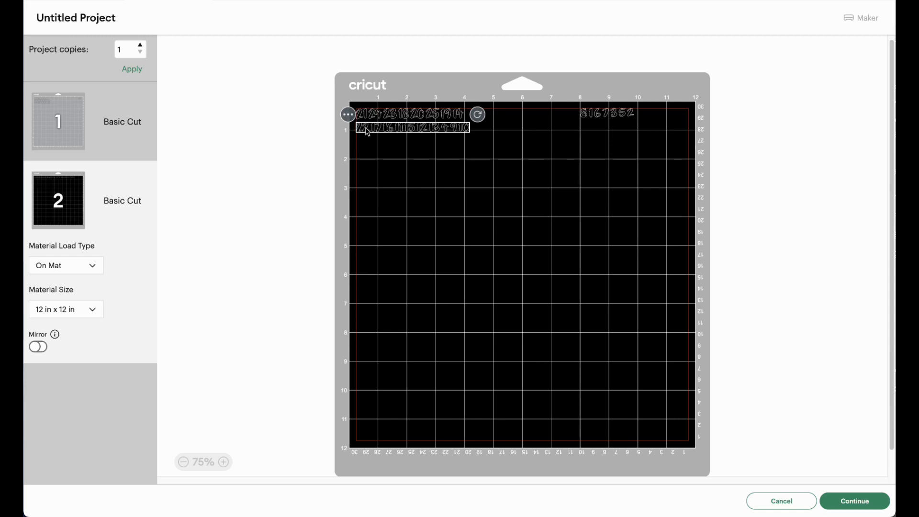
{"action": "left_click", "coordinate": [607, 118]}
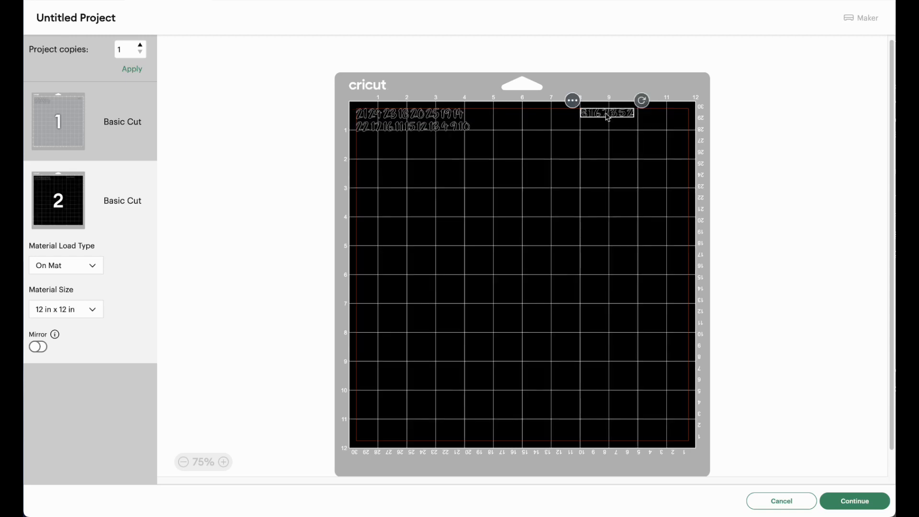
{"action": "left_click_drag", "start_coordinate": [602, 117], "coordinate": [377, 148]}
Step: Move the black numbers 9 and 10 from the second row to the end of the third row
{"action": "left_click", "coordinate": [463, 127]}
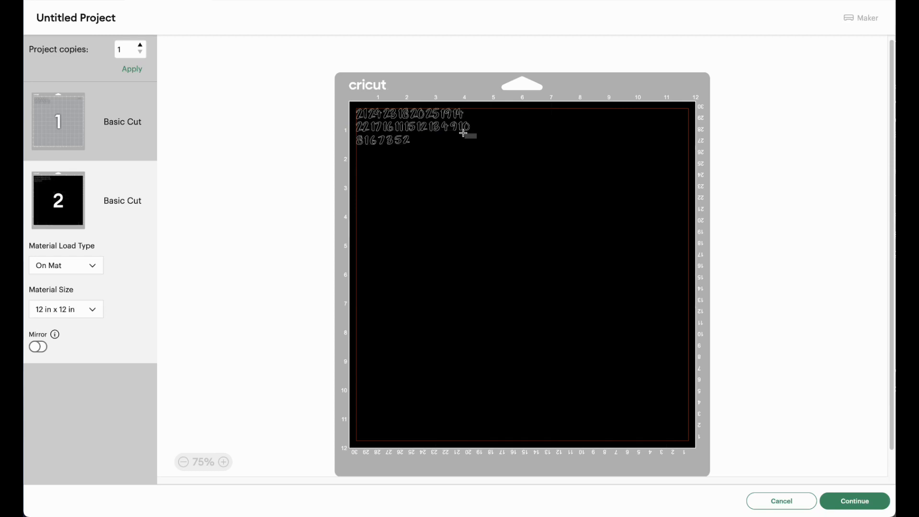
{"action": "left_click", "coordinate": [473, 139]}
{"action": "left_click", "coordinate": [463, 128]}
{"action": "left_click_drag", "start_coordinate": [464, 133], "coordinate": [424, 145]}
Step: Move the black number 14 from the first row to the end of the third row
{"action": "left_click", "coordinate": [468, 121]}
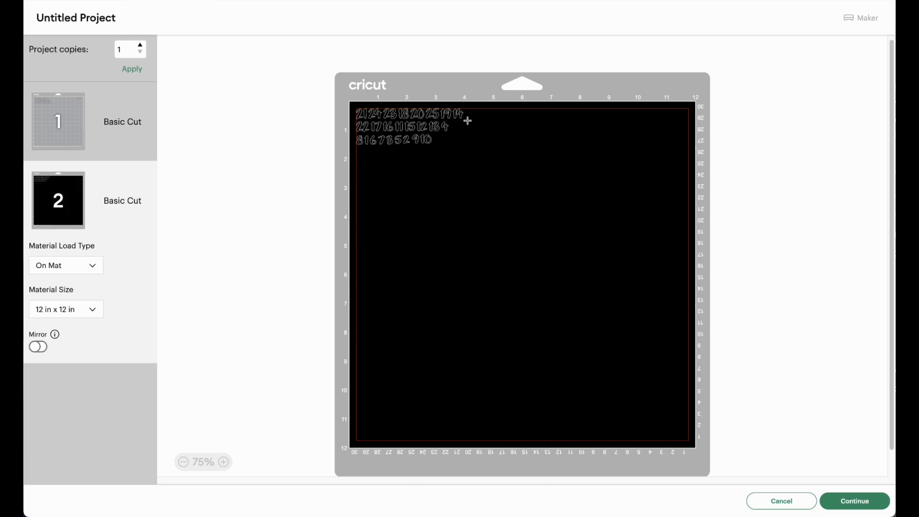
{"action": "left_click", "coordinate": [452, 115]}
{"action": "left_click", "coordinate": [468, 123]}
{"action": "left_click", "coordinate": [460, 113]}
{"action": "left_click_drag", "start_coordinate": [461, 120], "coordinate": [443, 144]}
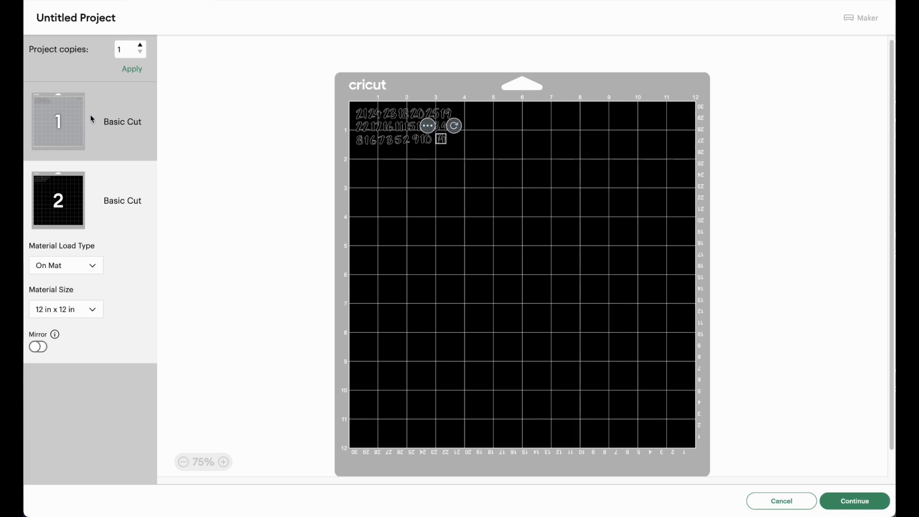
Step: Continue to the cutting setup and set the base material to Cardstock (for intricate cuts)
{"action": "left_click", "coordinate": [861, 504]}
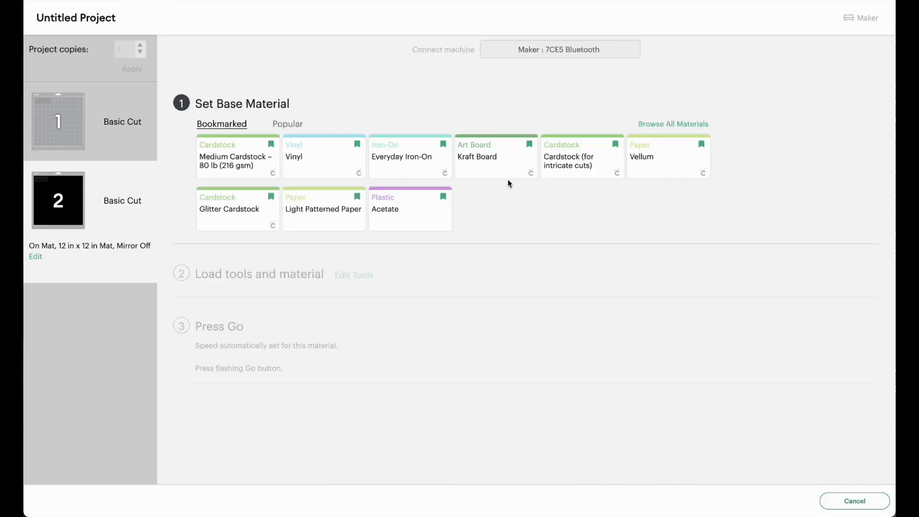
{"action": "left_click", "coordinate": [555, 167]}
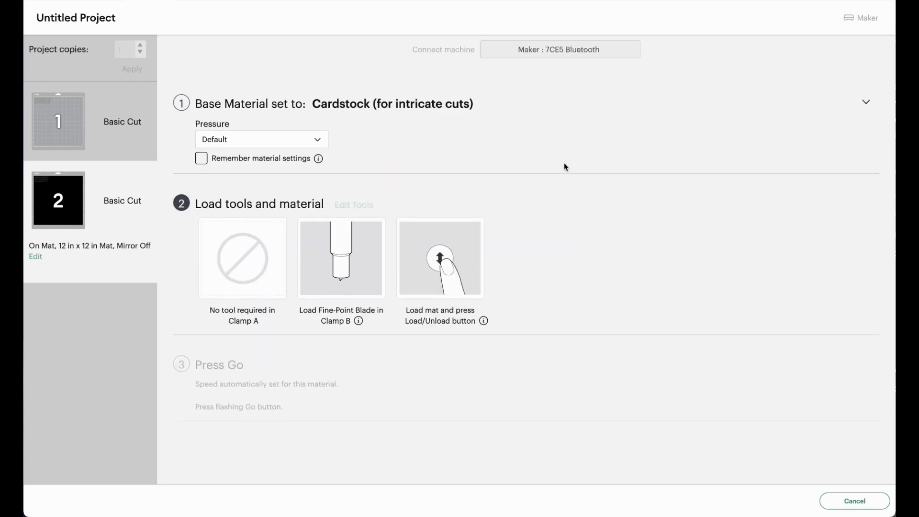